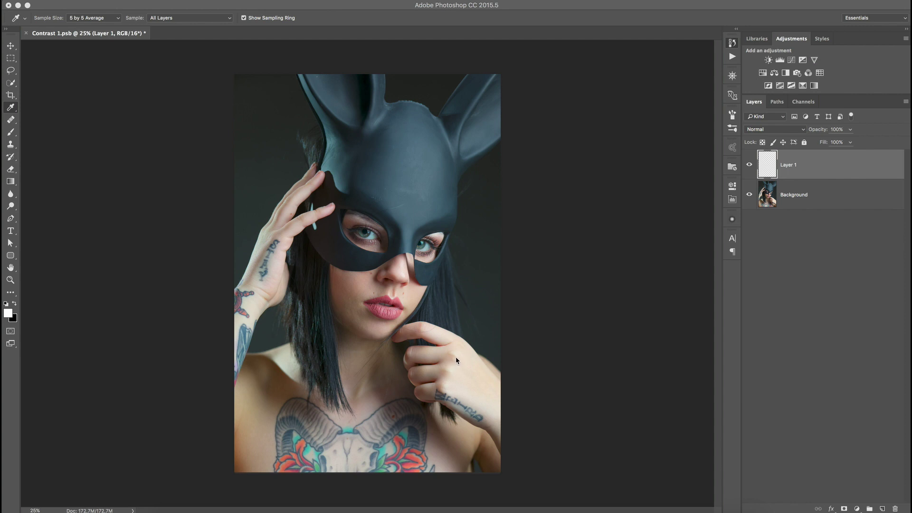
- Using a white brush, circle the shaded cheek and the dark shoulder on Layer 1 and connect them with a double-headed arrow
left_click(399, 331)
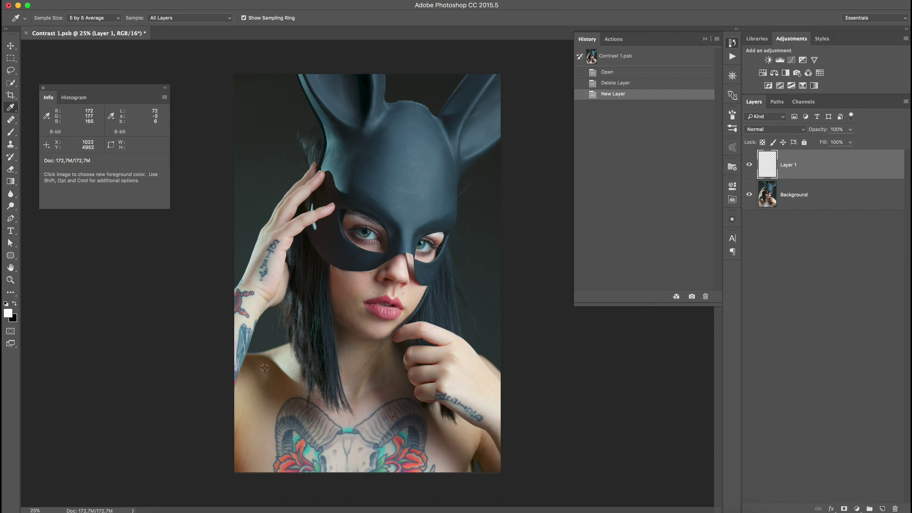
left_click_drag(338, 302, 286, 352)
key("b")
key("d")
key("x")
mouse_move(329, 303)
left_mouse_down()
mouse_move(271, 364)
mouse_move(294, 356)
left_mouse_up()
mouse_move(313, 308)
left_mouse_down()
mouse_move(334, 300)
mouse_move(331, 315)
left_mouse_up()
mouse_move(348, 279)
left_mouse_down()
mouse_move(316, 296)
mouse_move(362, 305)
mouse_move(315, 307)
mouse_move(356, 295)
left_mouse_up()
mouse_move(273, 360)
left_mouse_down()
mouse_move(254, 400)
mouse_move(280, 371)
left_mouse_up()
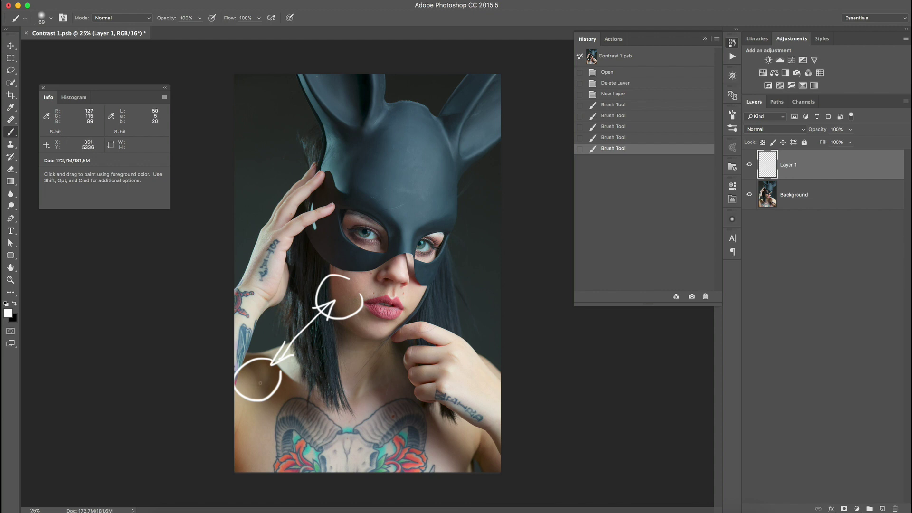
- Outline in white the remaining shoulder patches, the neck, the lower arm area and both red flower tattoos on the chest
mouse_move(257, 383)
left_mouse_down()
mouse_move(228, 396)
mouse_move(251, 433)
mouse_move(262, 400)
left_mouse_up()
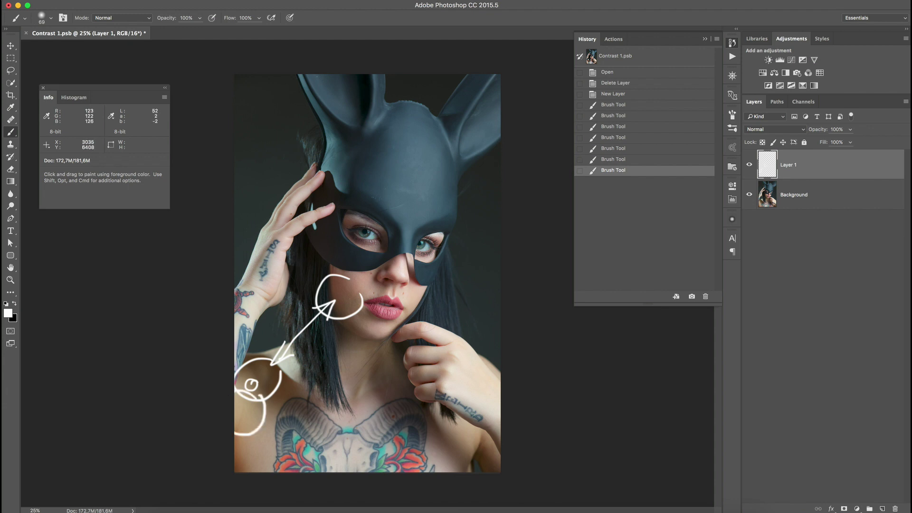
mouse_move(475, 417)
left_mouse_down()
mouse_move(447, 439)
mouse_move(481, 484)
mouse_move(499, 455)
left_mouse_up()
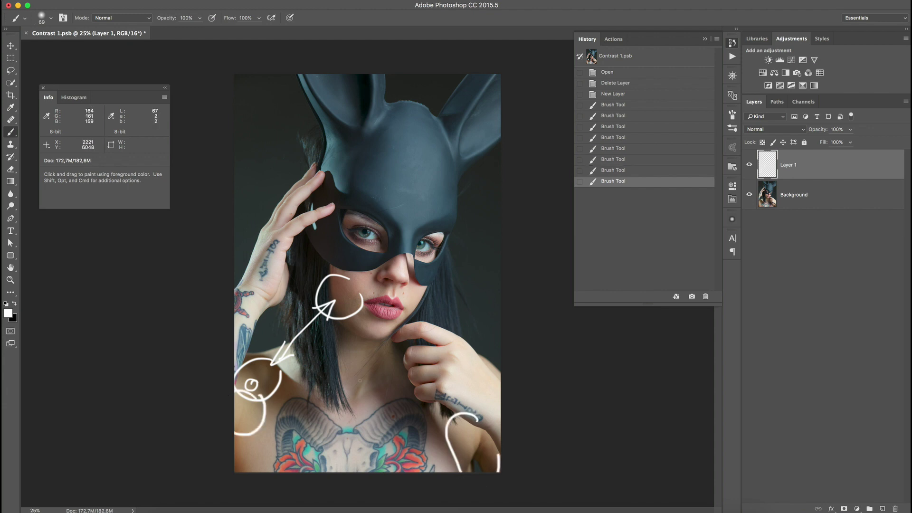
mouse_move(371, 350)
left_mouse_down()
mouse_move(333, 392)
mouse_move(399, 376)
mouse_move(396, 339)
mouse_move(355, 341)
left_mouse_up()
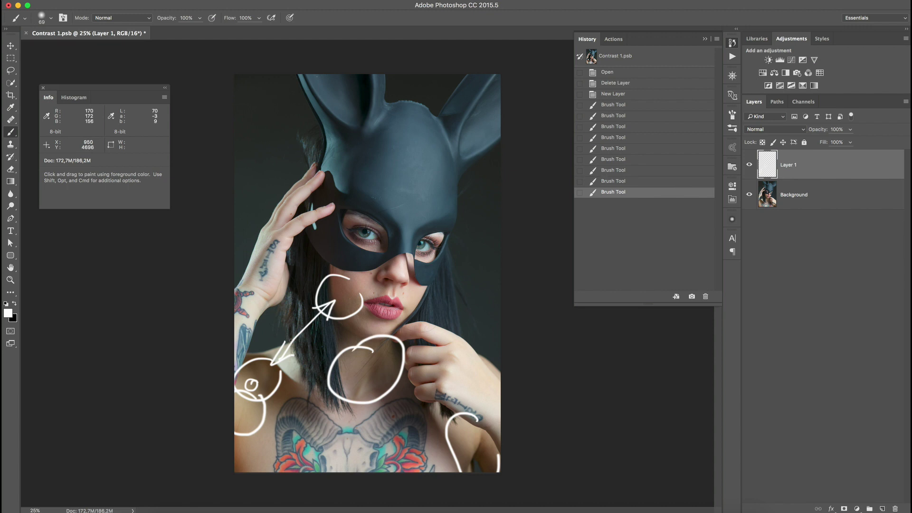
mouse_move(254, 351)
left_mouse_down()
mouse_move(288, 390)
mouse_move(285, 338)
left_mouse_up()
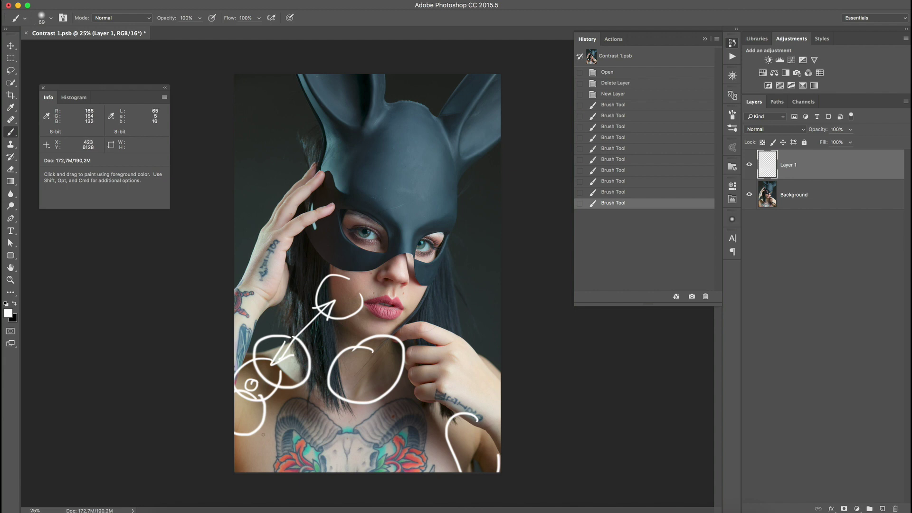
mouse_move(239, 420)
left_mouse_down()
mouse_move(235, 478)
mouse_move(261, 474)
mouse_move(260, 436)
mouse_move(305, 434)
mouse_move(264, 458)
mouse_move(295, 481)
mouse_move(316, 445)
left_mouse_up()
mouse_move(377, 470)
left_mouse_down()
mouse_move(407, 432)
mouse_move(430, 469)
left_mouse_up()
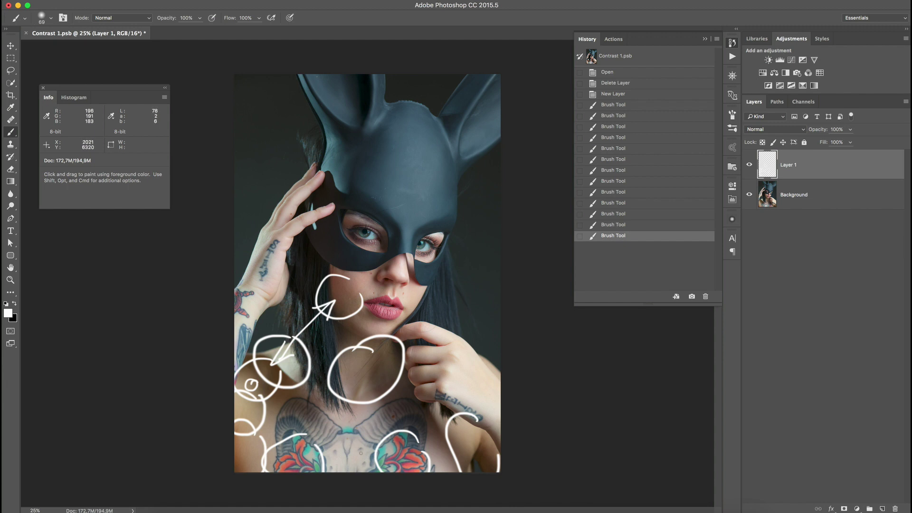
- Highlight the Saturation Layer action in the MyActions set and return to the history list
left_click(732, 56)
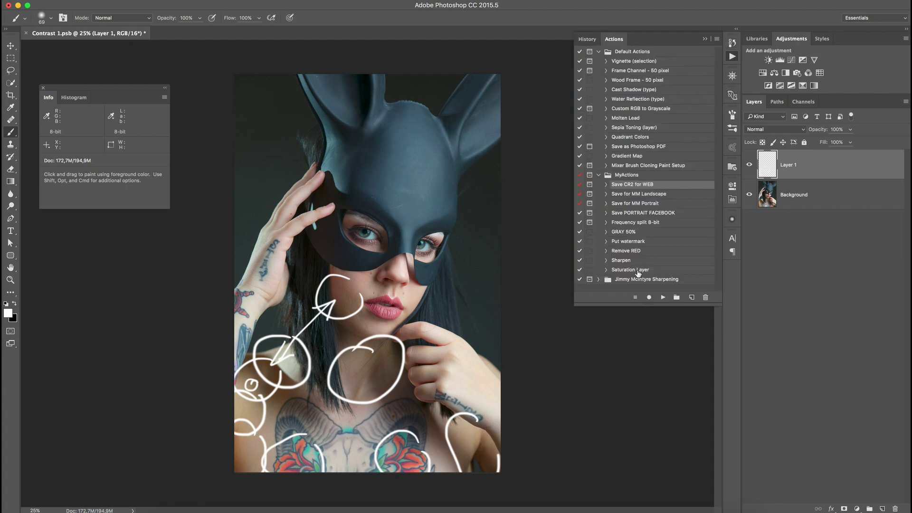
left_click(667, 270)
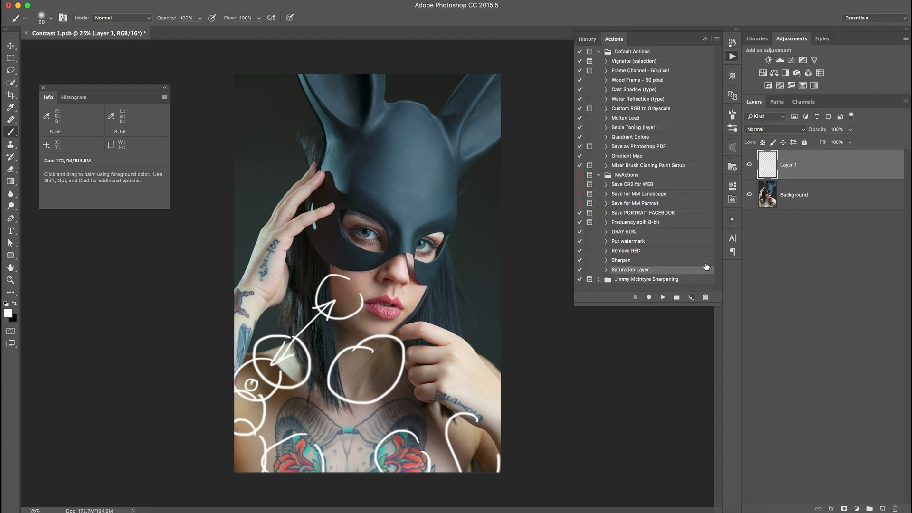
left_click(732, 44)
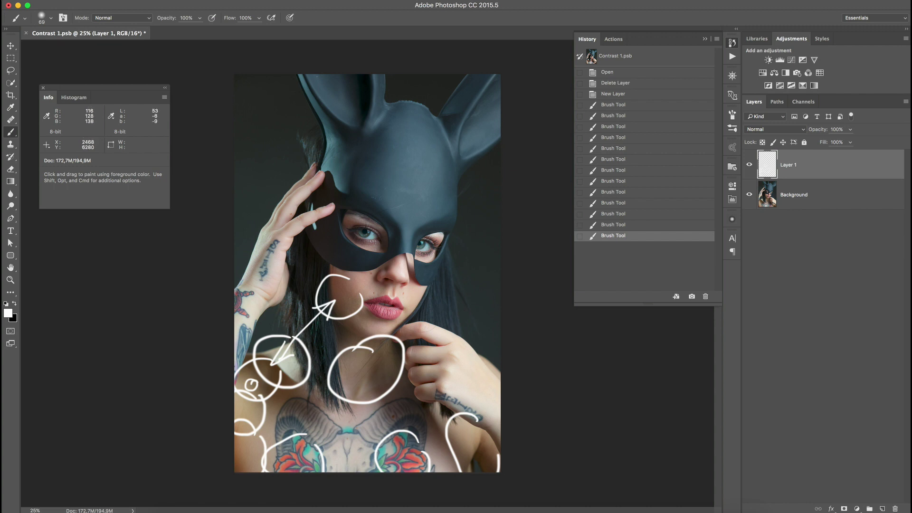
- Circle the scratched patch above the eye opening and the patch beside it on the mask's brow
key("z")
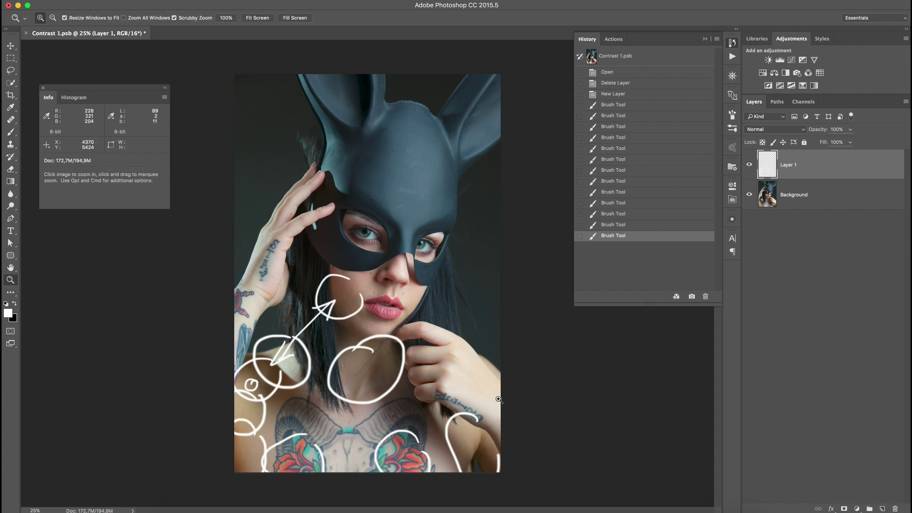
left_click(403, 351)
left_click_drag(402, 350, 438, 351)
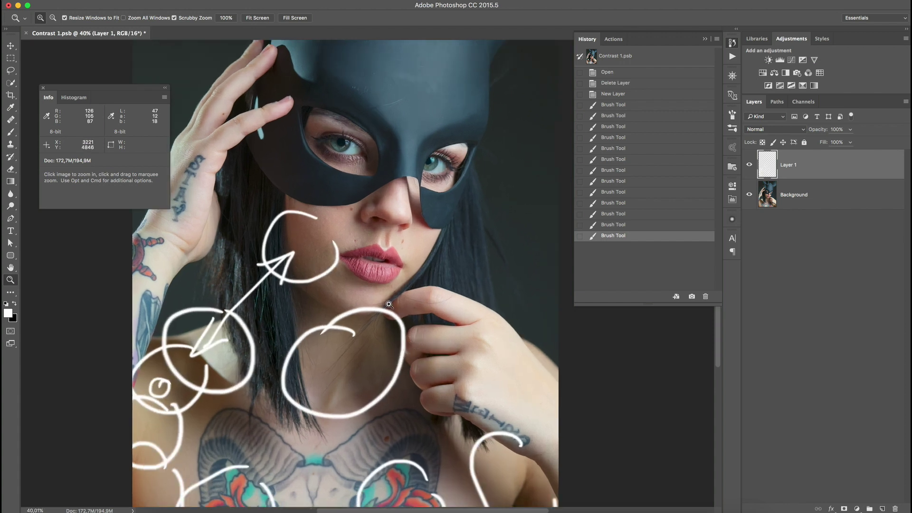
left_click(386, 217)
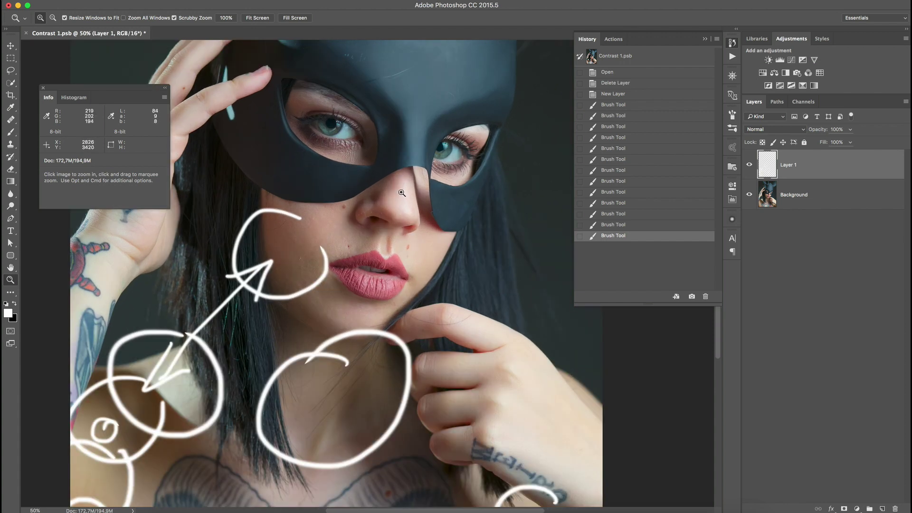
left_click_drag(397, 215, 382, 319)
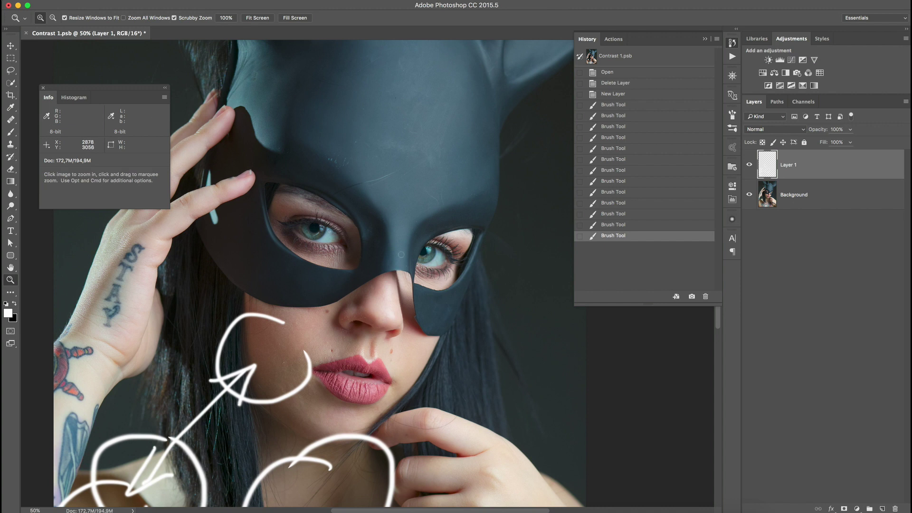
key("b")
mouse_move(338, 182)
left_mouse_down()
mouse_move(327, 200)
mouse_move(345, 200)
mouse_move(418, 175)
mouse_move(398, 164)
mouse_move(346, 172)
left_mouse_up()
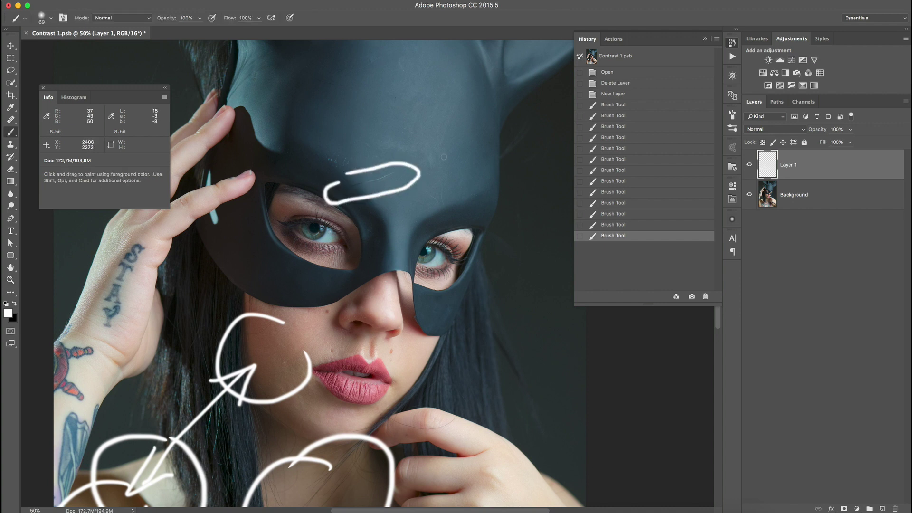
mouse_move(441, 178)
left_mouse_down()
mouse_move(421, 179)
mouse_move(415, 195)
mouse_move(435, 222)
mouse_move(457, 184)
left_mouse_up()
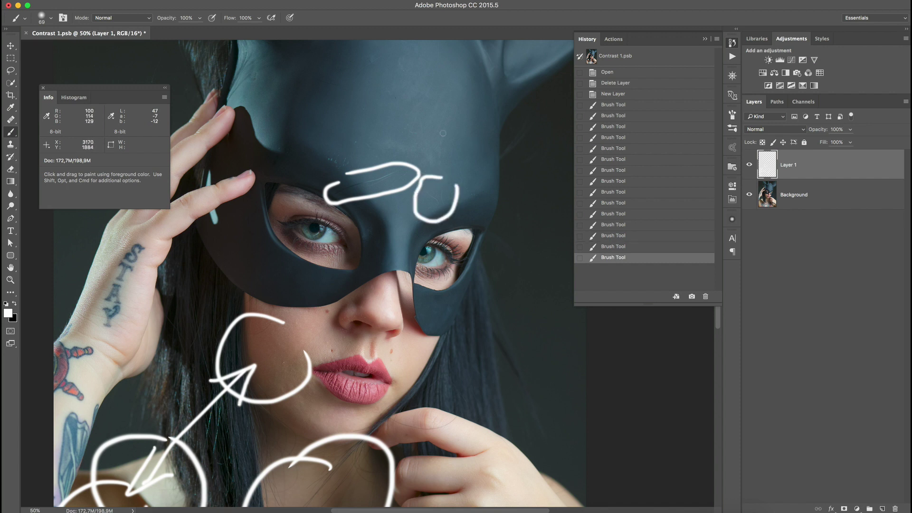
- Outline the mask's forehead, the background patch beside it and the jagged upper edge between the ears
left_click_drag(426, 128, 402, 192)
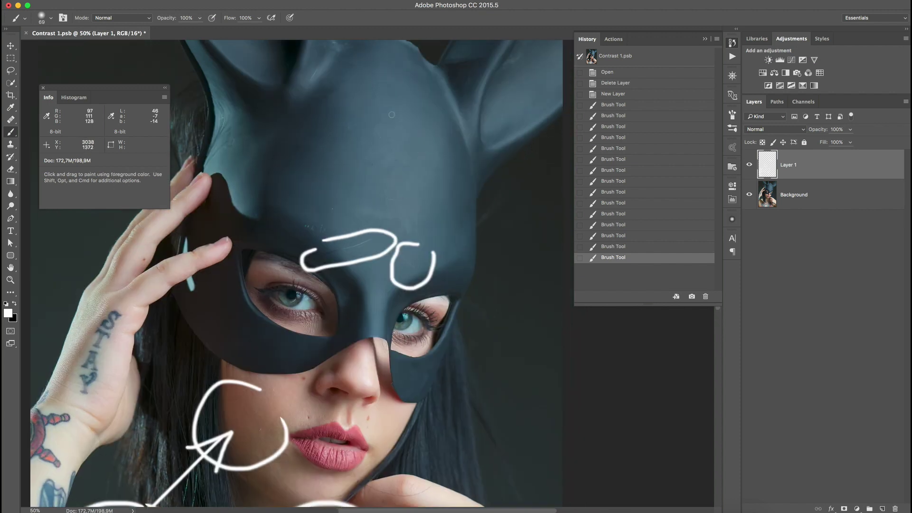
left_click_drag(393, 103, 366, 127)
mouse_move(344, 170)
left_mouse_down()
mouse_move(351, 199)
mouse_move(404, 239)
mouse_move(428, 208)
mouse_move(426, 184)
mouse_move(394, 219)
mouse_move(391, 239)
mouse_move(429, 257)
mouse_move(450, 187)
left_mouse_up()
key("space")
left_click_drag(395, 189, 375, 303)
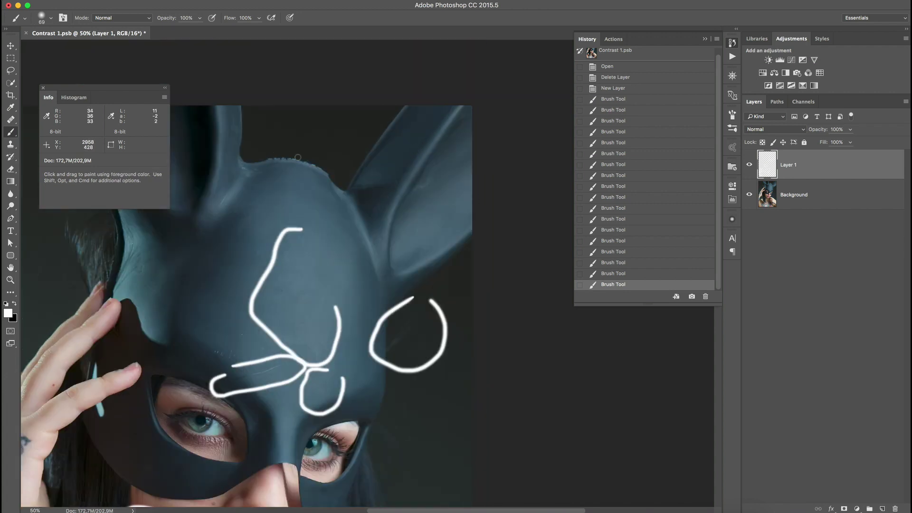
mouse_move(280, 151)
left_mouse_down()
mouse_move(260, 162)
mouse_move(318, 185)
mouse_move(337, 171)
mouse_move(281, 142)
left_mouse_up()
- Circle the stray hair beside the mask and the outer edge of the ear above it
key("space")
left_click_drag(260, 176, 431, 215)
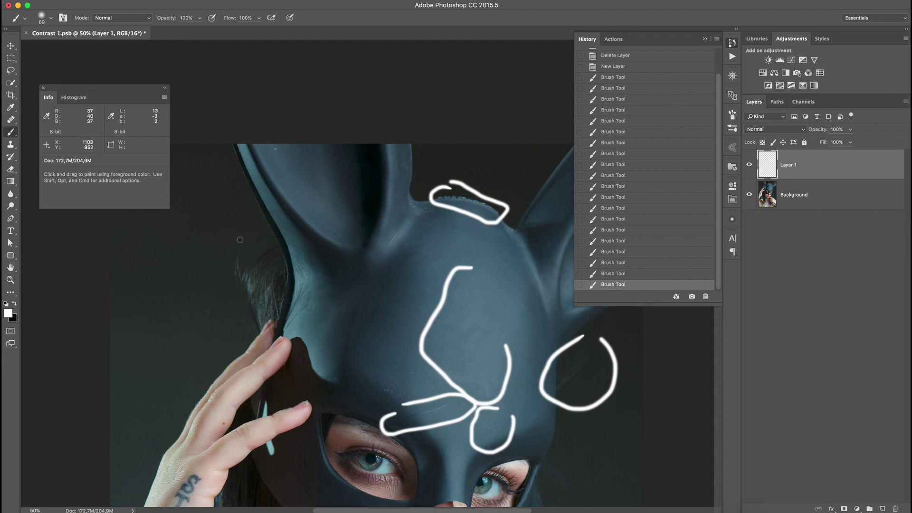
mouse_move(239, 240)
left_mouse_down()
mouse_move(184, 310)
mouse_move(202, 328)
mouse_move(257, 346)
mouse_move(288, 334)
mouse_move(313, 296)
mouse_move(309, 238)
mouse_move(229, 248)
left_mouse_up()
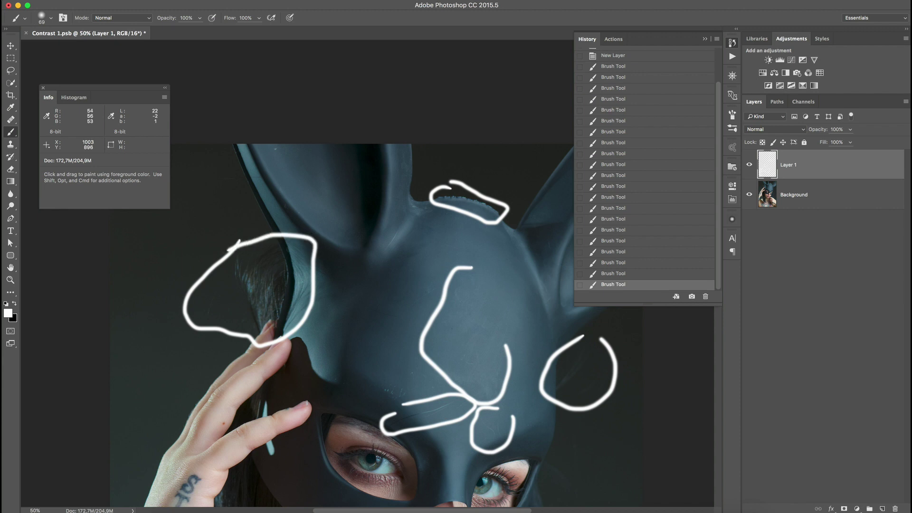
mouse_move(222, 171)
left_mouse_down()
mouse_move(198, 179)
mouse_move(213, 188)
mouse_move(273, 180)
mouse_move(223, 169)
left_mouse_up()
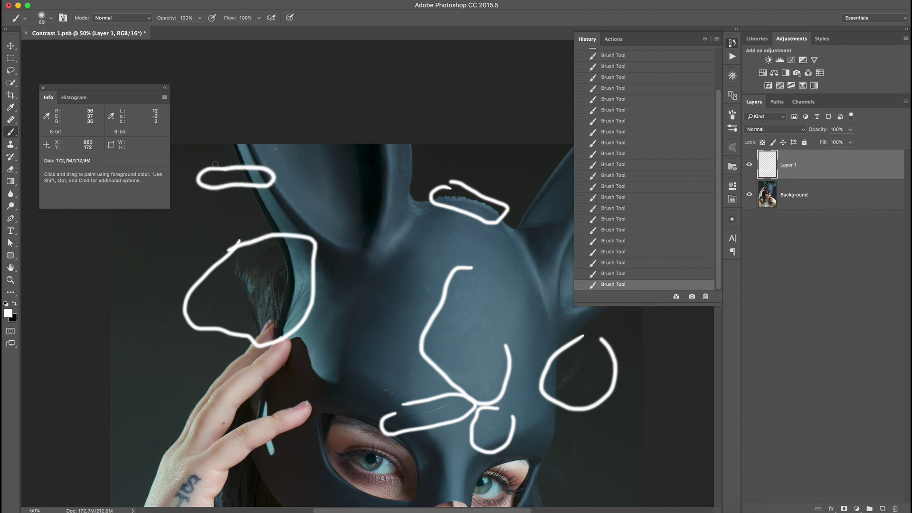
- Circle the blemish on the raised hand's finger and the three small spots around the nose and lips
key("space")
scroll(348, 325, "down", 5)
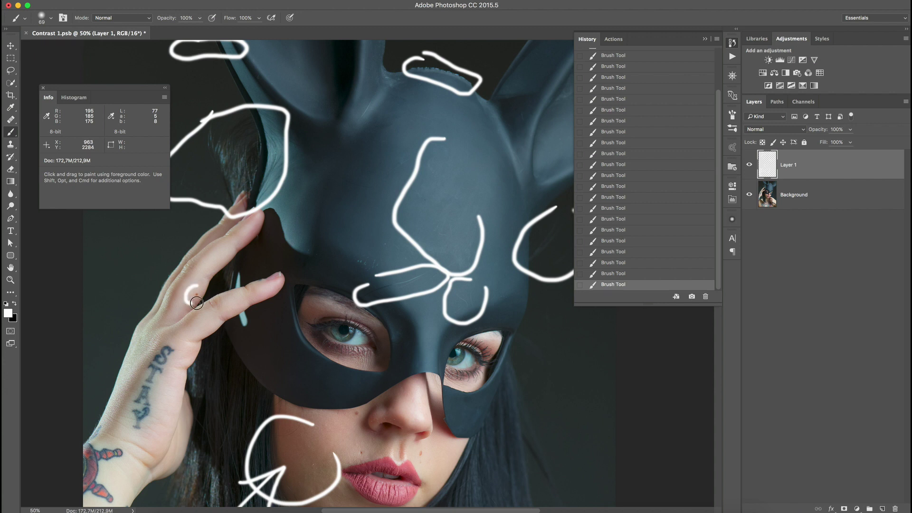
key("space")
left_click_drag(291, 325, 284, 229)
scroll(285, 229, "down", 3)
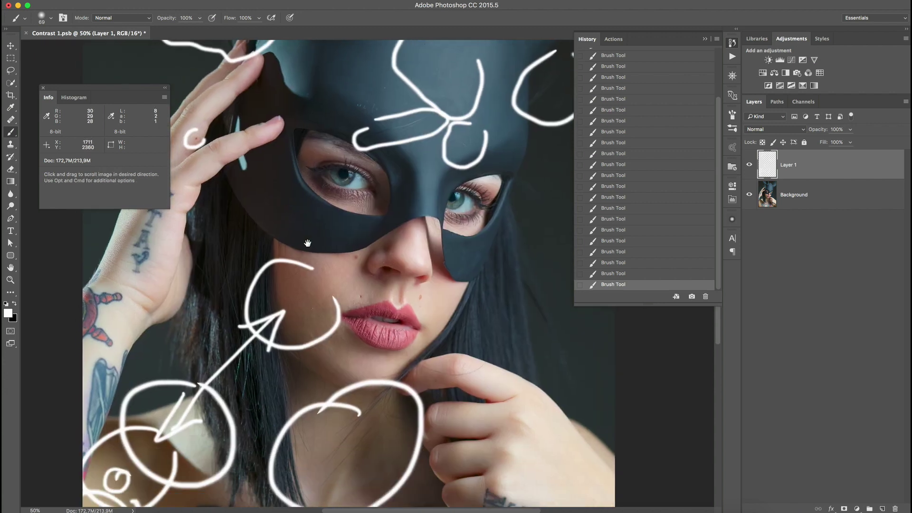
mouse_move(370, 267)
left_mouse_down()
mouse_move(360, 274)
mouse_move(374, 279)
left_mouse_up()
mouse_move(356, 236)
left_mouse_down()
mouse_move(372, 234)
mouse_move(357, 233)
left_mouse_up()
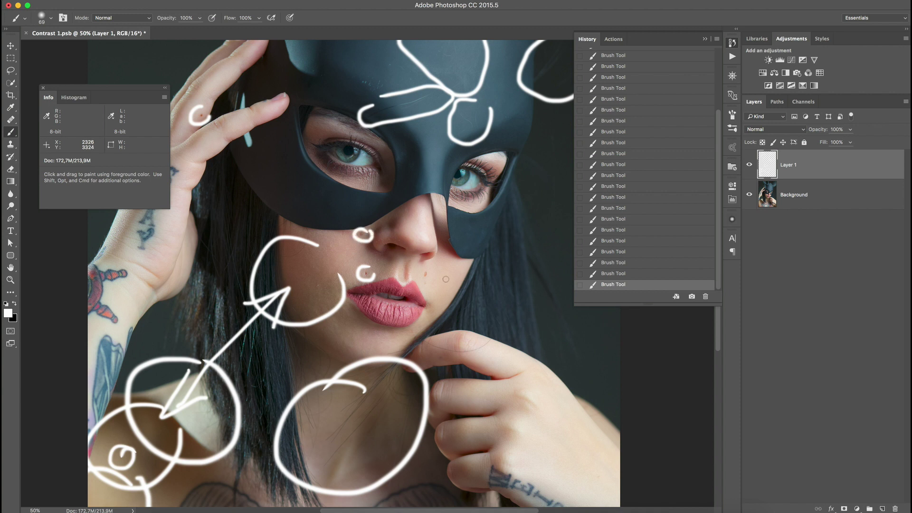
left_click_drag(431, 267, 427, 269)
- Outline the shaded area running from the cheek down along the jaw
key("space")
left_click_drag(405, 333, 402, 263)
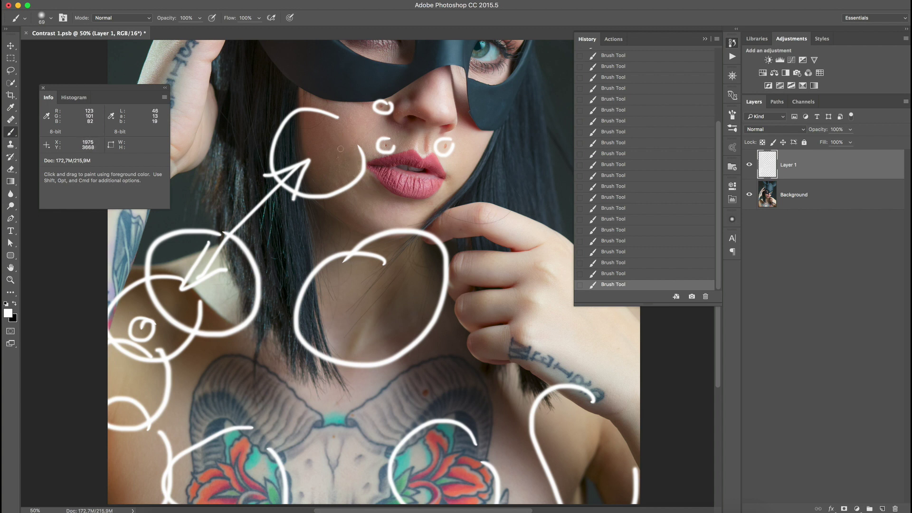
mouse_move(343, 138)
left_mouse_down()
mouse_move(321, 145)
mouse_move(326, 184)
mouse_move(351, 232)
mouse_move(379, 233)
mouse_move(396, 209)
mouse_move(392, 196)
mouse_move(339, 129)
left_mouse_up()
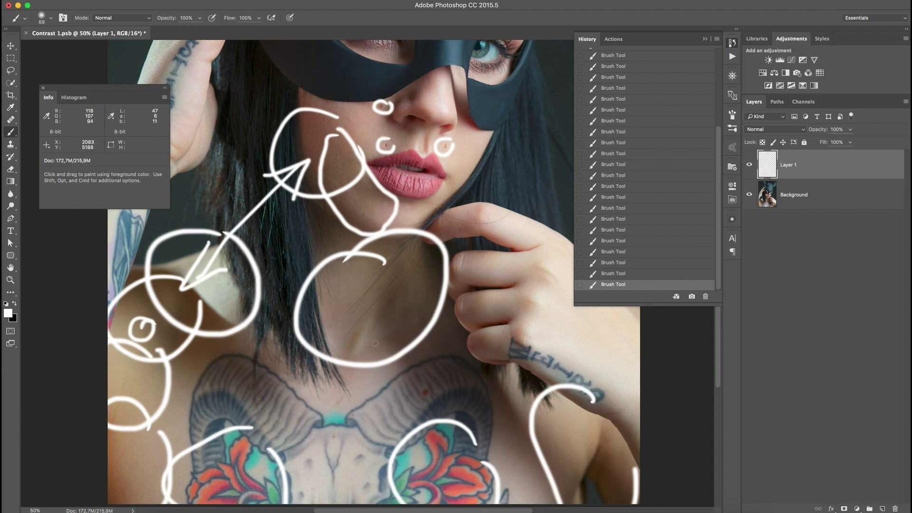
- Outline the dark hair between the raised wrist and the face
key("z")
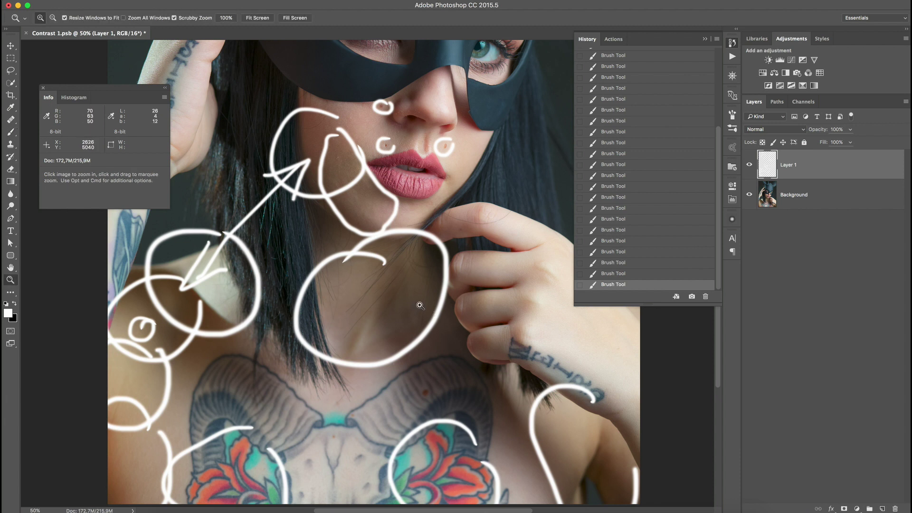
left_click_drag(403, 300, 392, 301)
left_click_drag(466, 306, 449, 322)
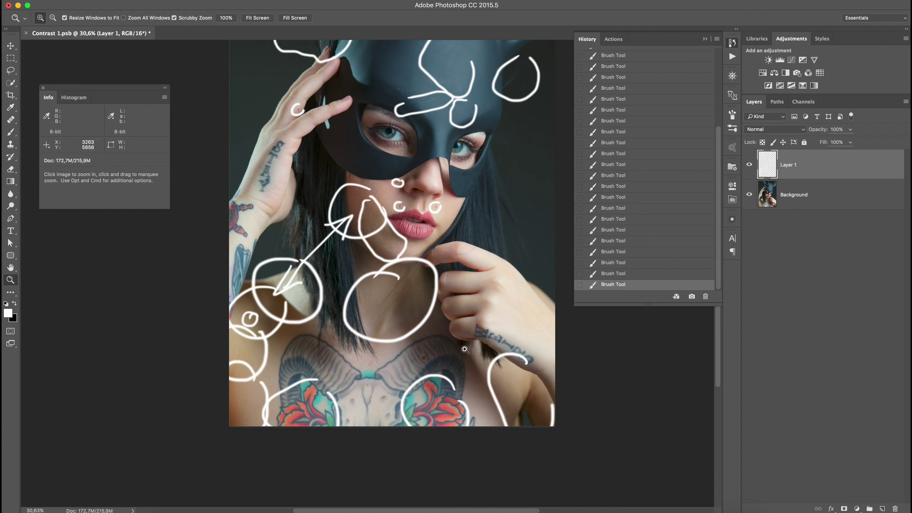
key("b")
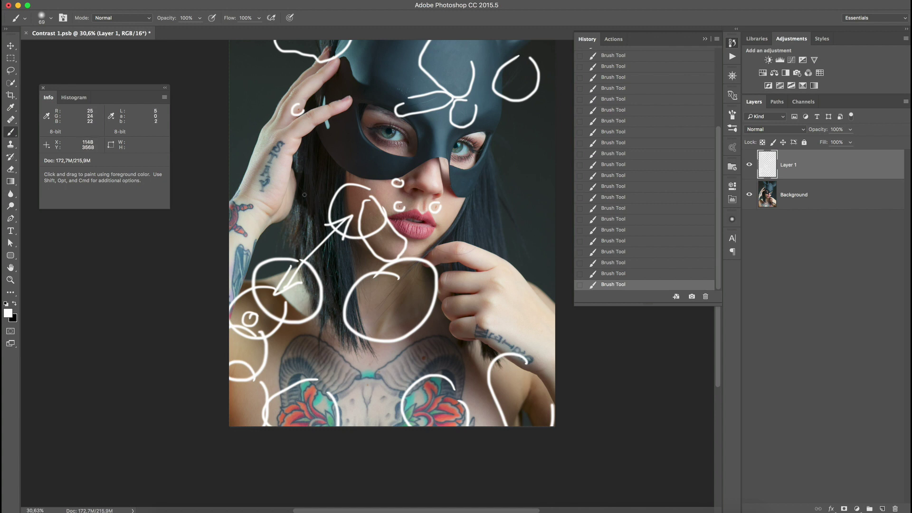
mouse_move(308, 192)
left_mouse_down()
mouse_move(273, 234)
mouse_move(307, 283)
mouse_move(327, 271)
mouse_move(336, 239)
mouse_move(314, 198)
left_mouse_up()
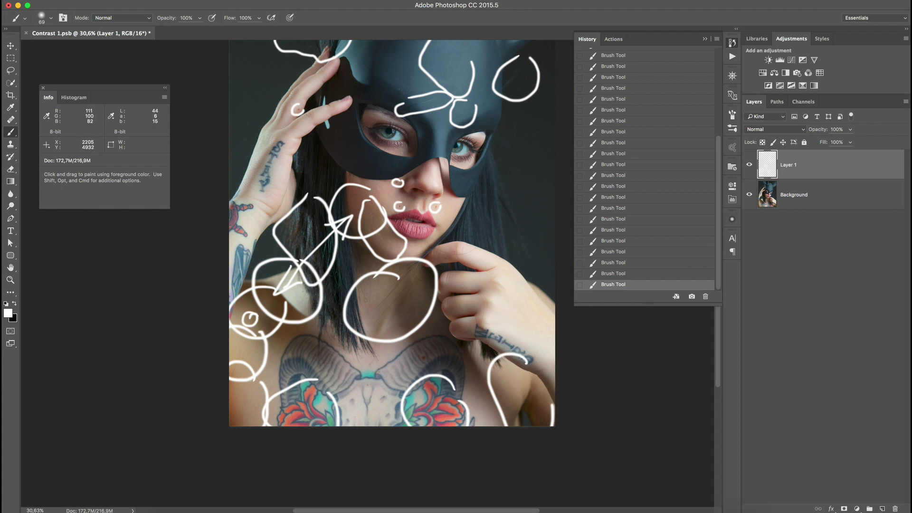
- Outline the raised hand and forearm, and the hand beneath the chin
left_click_drag(388, 223, 367, 266)
key("z")
key("b")
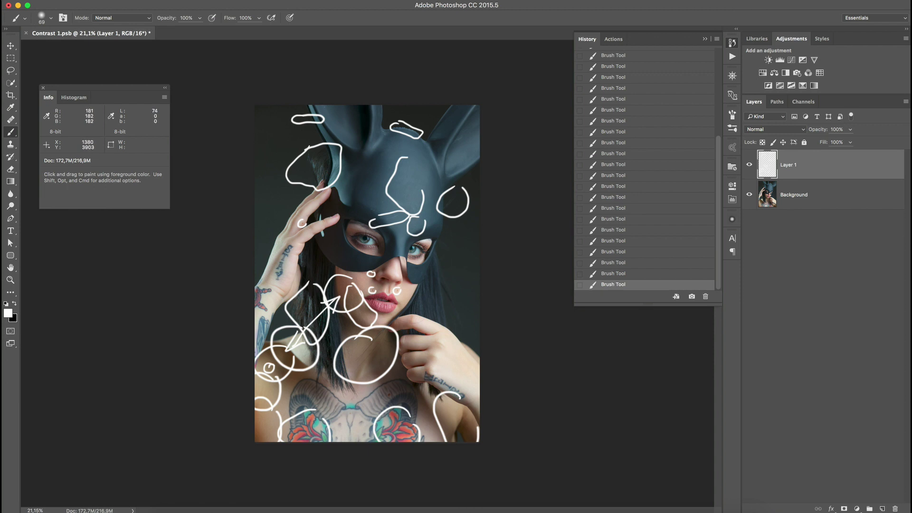
mouse_move(280, 229)
left_mouse_down()
mouse_move(254, 264)
mouse_move(288, 335)
mouse_move(319, 258)
mouse_move(296, 235)
left_mouse_up()
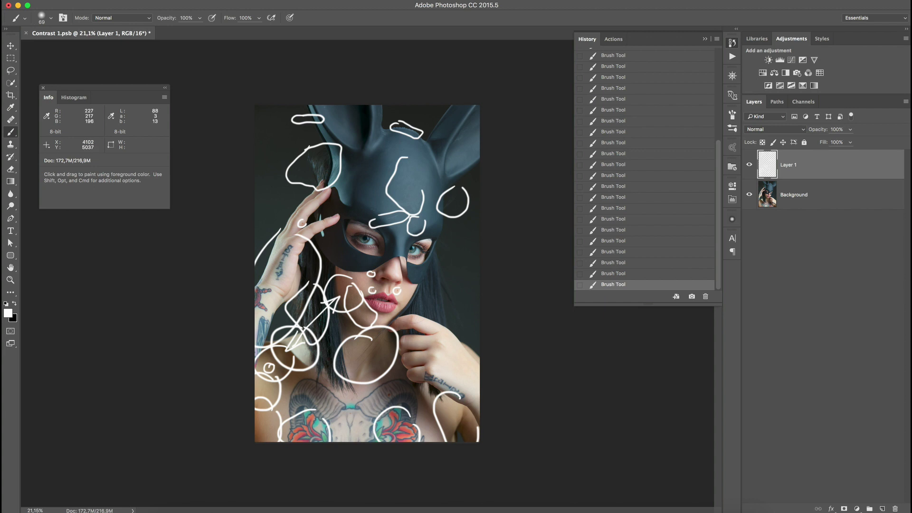
left_click_drag(462, 314, 470, 408)
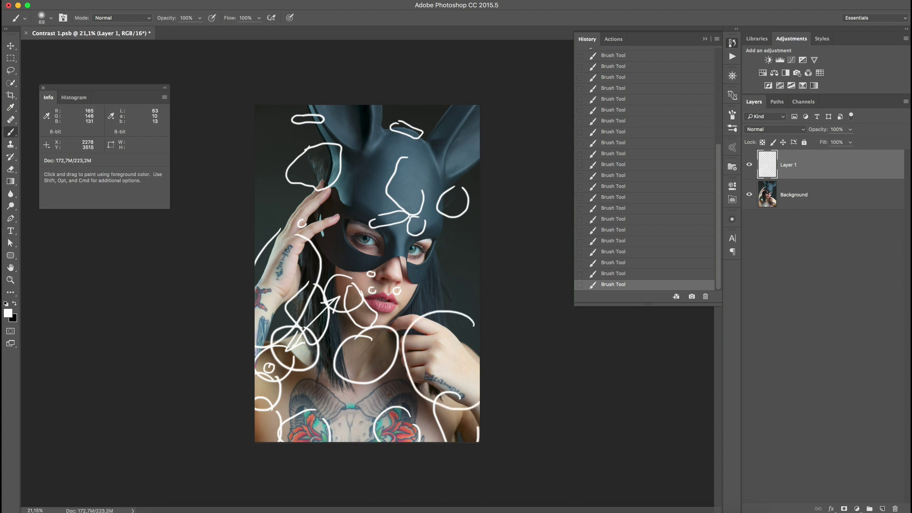
- Outline the brow and upper lid of one eye and the upper lid of the other inside the mask openings
key("z")
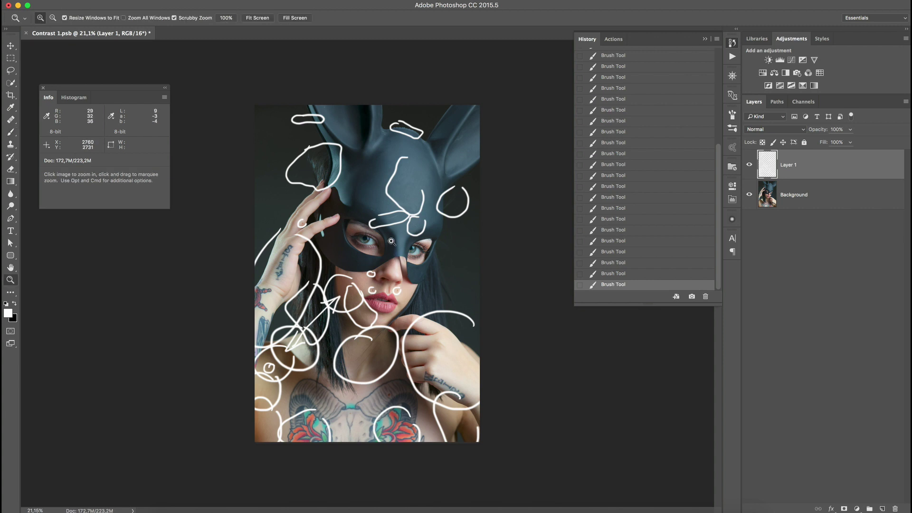
left_click_drag(386, 236, 441, 248)
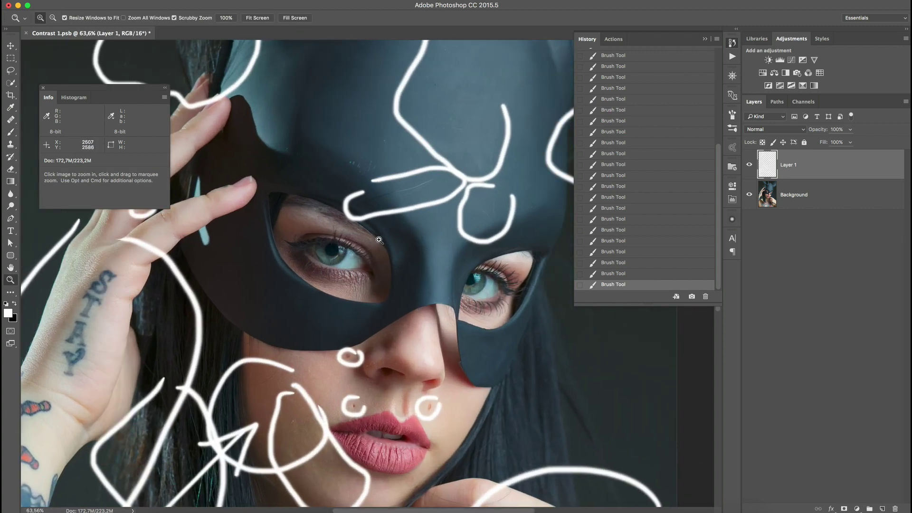
left_click(304, 253)
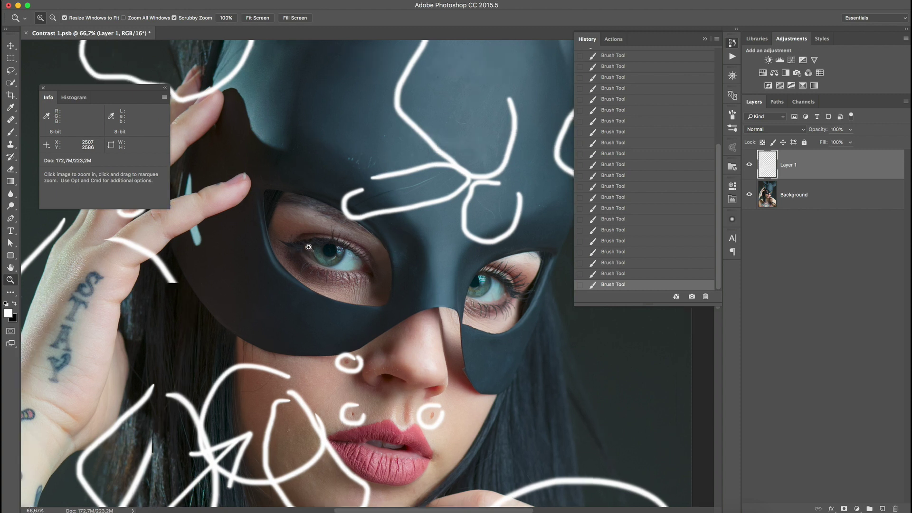
key("b")
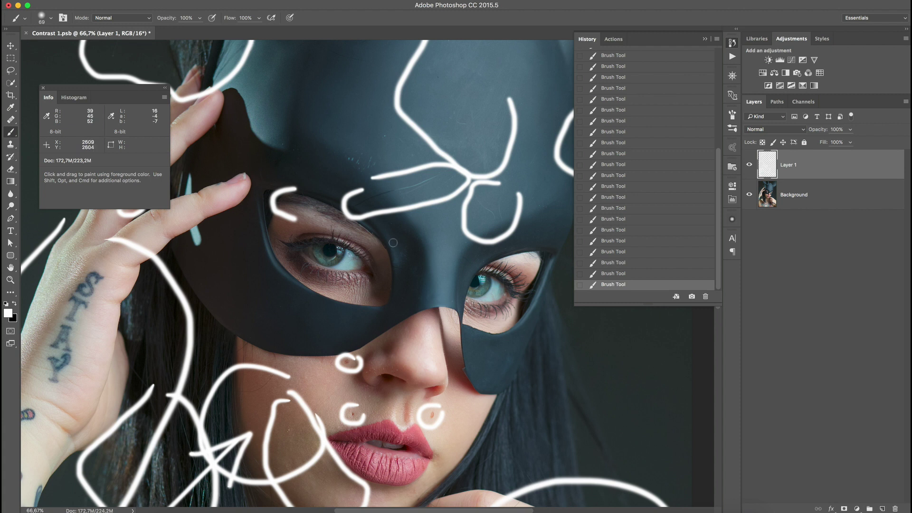
mouse_move(293, 190)
left_mouse_down()
mouse_move(374, 221)
mouse_move(380, 239)
mouse_move(298, 222)
mouse_move(304, 235)
mouse_move(275, 238)
mouse_move(270, 250)
mouse_move(384, 265)
mouse_move(352, 238)
mouse_move(309, 231)
left_mouse_up()
mouse_move(477, 264)
left_mouse_down()
mouse_move(526, 276)
mouse_move(519, 307)
mouse_move(476, 275)
left_mouse_up()
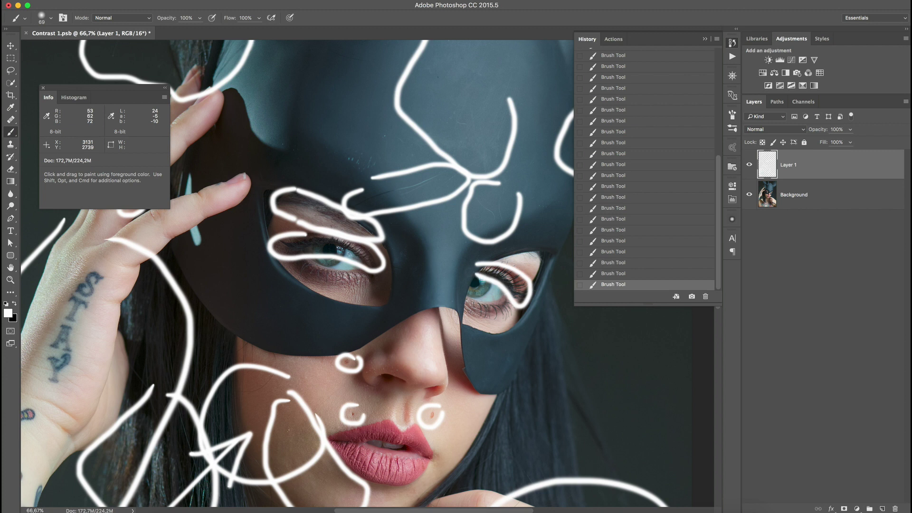
- Rotate the canvas view by 180° to examine the whole marked-up portrait upside down
key("z")
left_click_drag(403, 289, 368, 287)
left_click(391, 285)
left_click(391, 281)
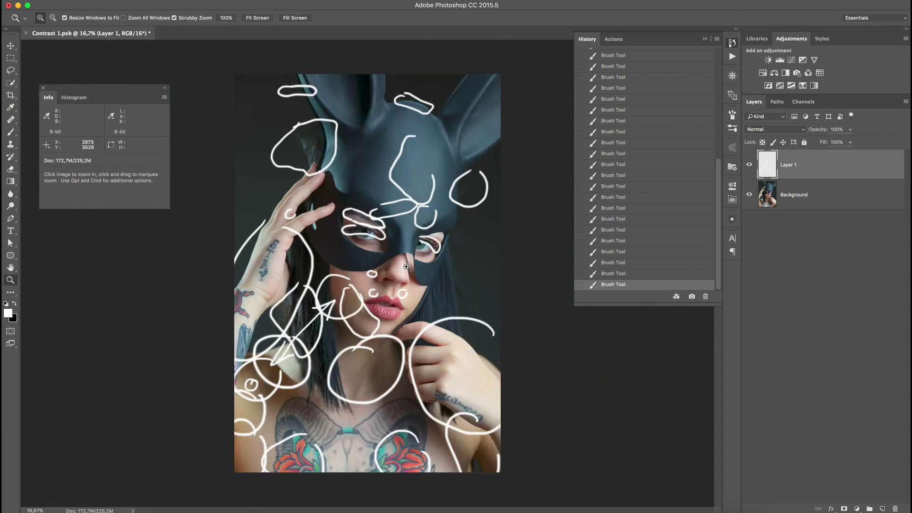
key("r")
left_click_drag(414, 234, 334, 304)
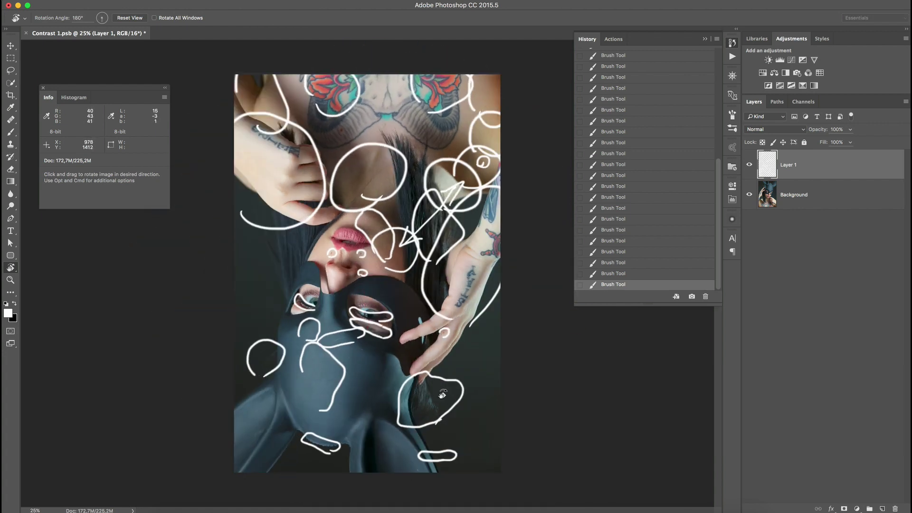
left_click_drag(460, 415, 465, 347)
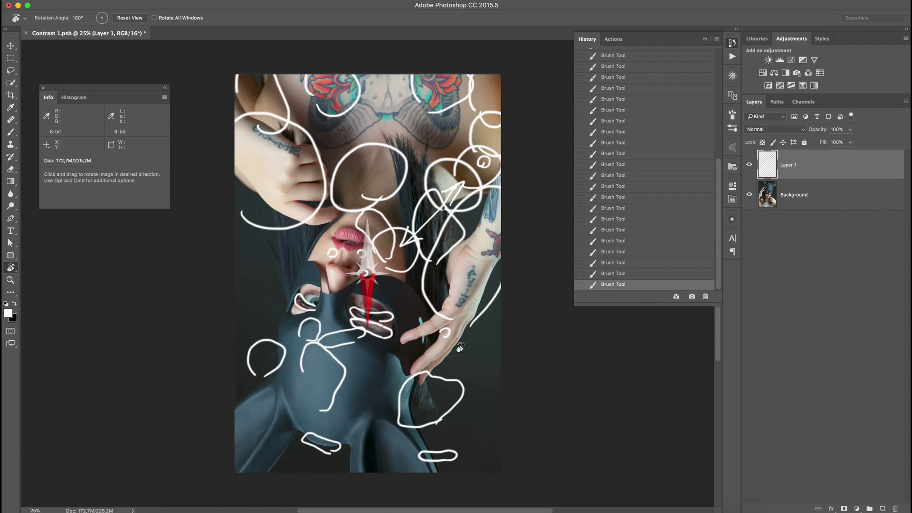
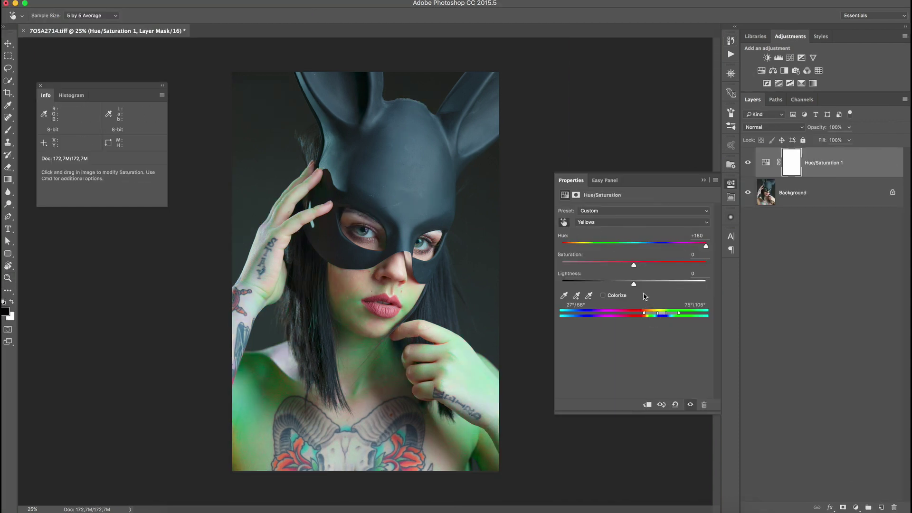
- Set the Yellows hue to -18 in the Hue/Saturation adjustment
left_click_drag(706, 246, 621, 246)
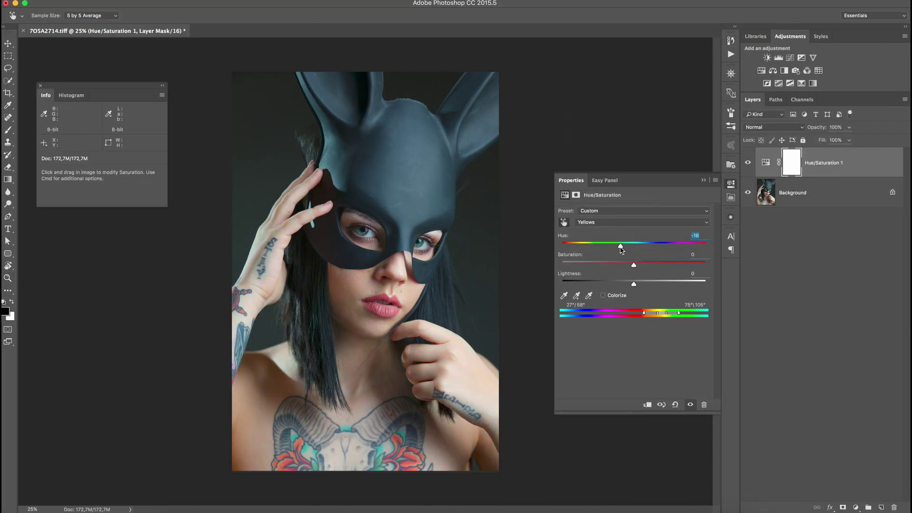
key("z")
left_click(423, 242, "alt")
left_click(422, 242, "alt")
left_click(422, 242)
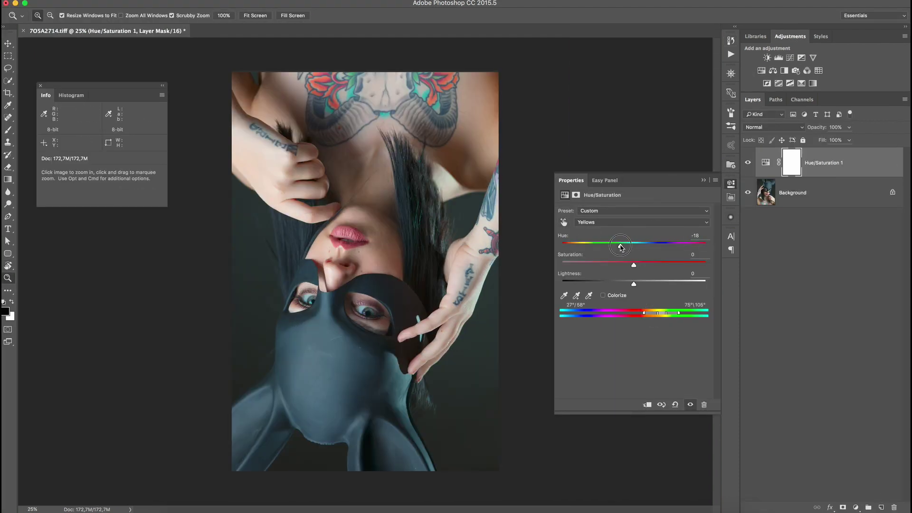
- Examine the colour-adjusted portrait upside down and upright, fitted to the screen
key("r")
left_click_drag(475, 348, 256, 194)
key("super+minus")
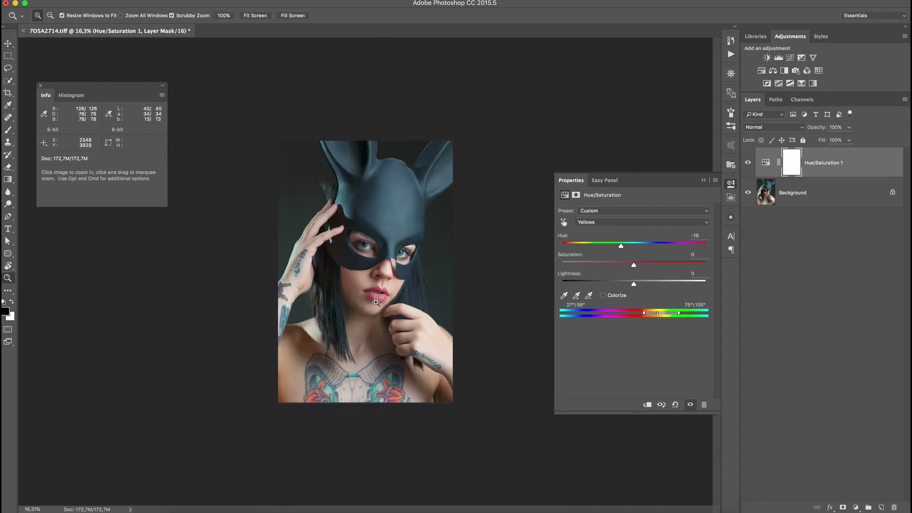
key("super+0")
key("Tab")
key("super+plus")
key("Tab")
key("super+0")
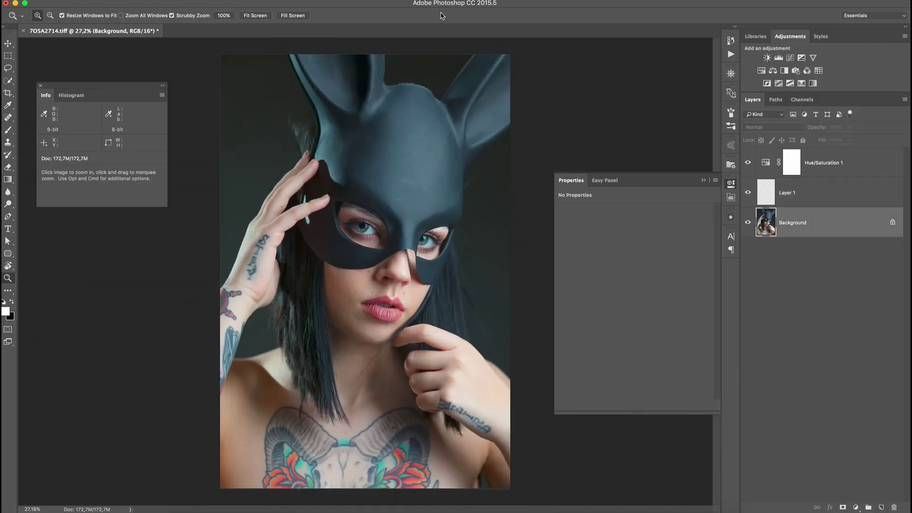
- Adjust the Background's detail and lens correction settings in the Camera Raw filter
left_click(259, 0)
left_click(260, 49)
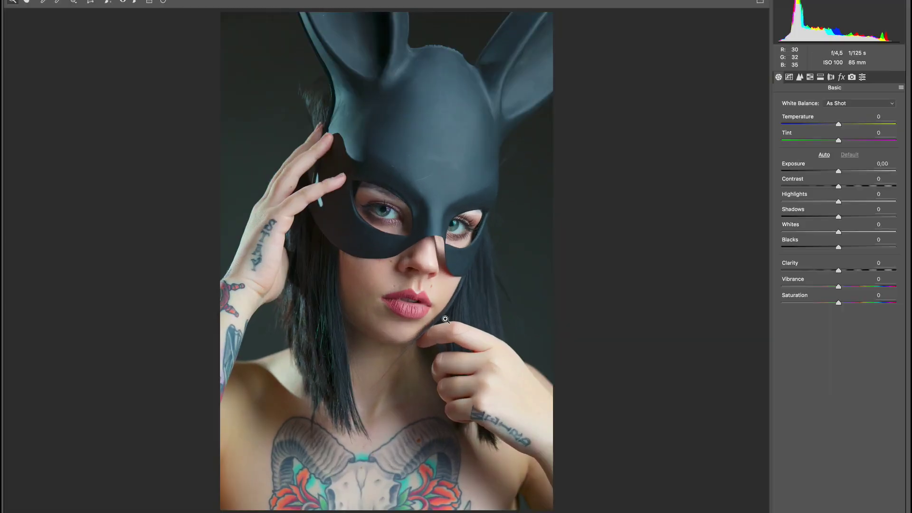
left_click(799, 76)
left_click_drag(782, 246, 795, 246)
left_click(831, 76)
left_click_drag(781, 186, 790, 186)
left_click_drag(303, 307, 346, 343)
left_click_drag(793, 226, 760, 285)
left_click(799, 76)
key("super+z")
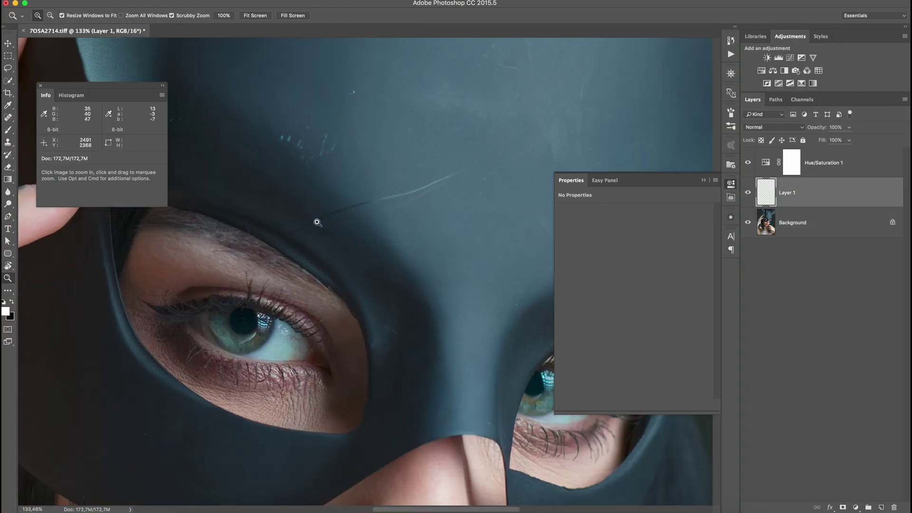
- Remove the light scratches and specks on the mask above the first eye with the Spot Healing Brush on Layer 1
left_click_drag(269, 248, 610, 114)
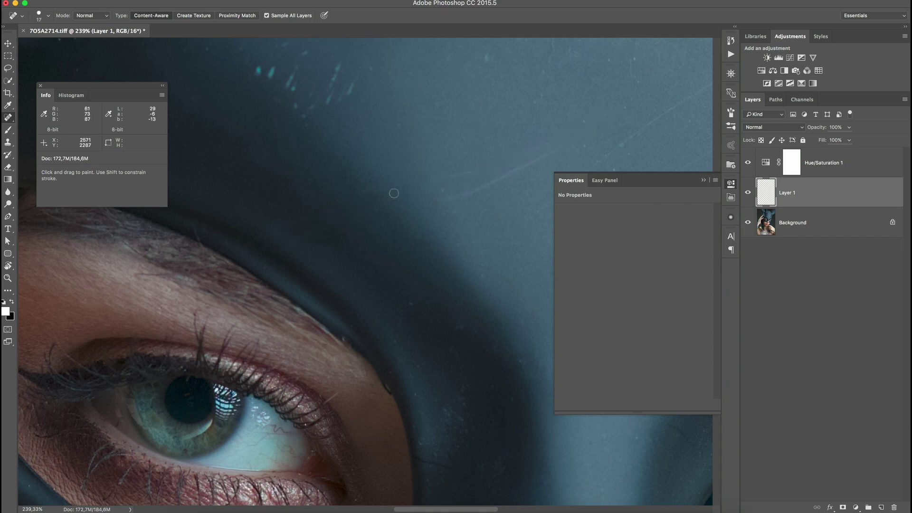
scroll(394, 193, "right", 5)
scroll(394, 193, "up", 3)
left_click_drag(404, 275, 485, 211)
mouse_move(486, 211)
left_mouse_down()
mouse_move(390, 267)
mouse_move(481, 194)
left_mouse_up()
mouse_move(393, 314)
left_mouse_down()
mouse_move(425, 295)
mouse_move(281, 207)
left_mouse_up()
mouse_move(380, 245)
left_mouse_down()
mouse_move(380, 268)
mouse_move(399, 297)
left_mouse_up()
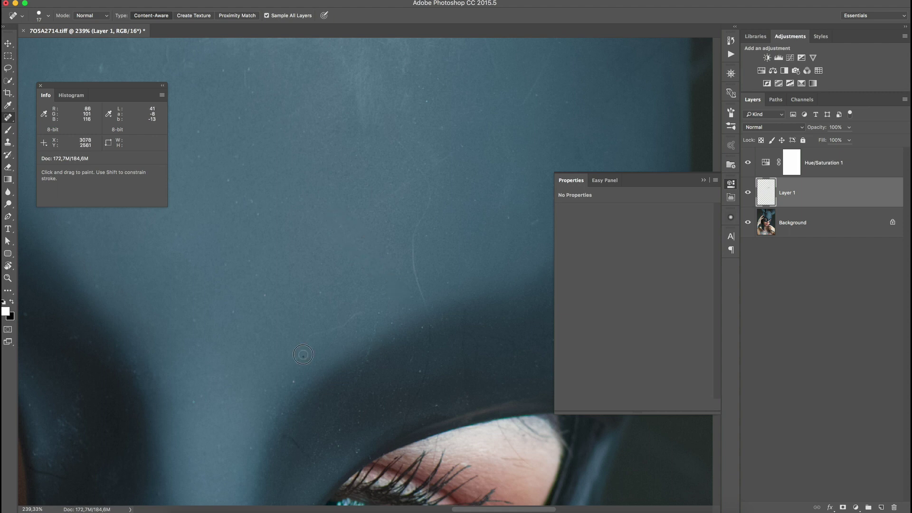
- Spot-heal the fine scratches and specks on the mask between the nose bridge and the partly shaded eye
left_click_drag(302, 354, 362, 314)
left_click_drag(378, 316, 320, 453)
left_click_drag(285, 438, 315, 464)
mouse_move(400, 432)
left_mouse_down()
mouse_move(411, 405)
mouse_move(407, 157)
left_mouse_up()
mouse_move(469, 334)
left_mouse_down()
mouse_move(476, 357)
mouse_move(532, 349)
left_mouse_up()
scroll(475, 361, "right", 5)
left_click_drag(408, 382, 421, 379)
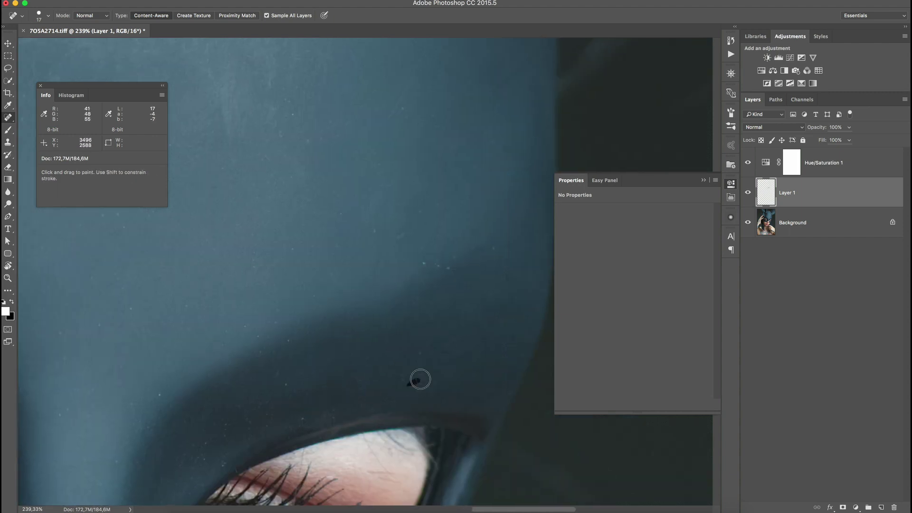
- Switch to the Healing Brush, sample clean mask texture and paint over the scratches in the middle of the forehead
key("z")
mouse_move(412, 234)
left_mouse_down()
mouse_move(287, 266)
mouse_move(340, 266)
left_mouse_up()
mouse_move(340, 249)
left_mouse_down()
mouse_move(326, 287)
mouse_move(278, 272)
mouse_move(291, 236)
left_mouse_up()
key("shift+j")
left_click(325, 234, "alt")
mouse_move(285, 234)
left_mouse_down()
mouse_move(380, 357)
mouse_move(304, 347)
left_mouse_up()
left_click(435, 259, "alt")
mouse_move(495, 277)
left_mouse_down()
mouse_move(486, 283)
mouse_move(272, 215)
left_mouse_up()
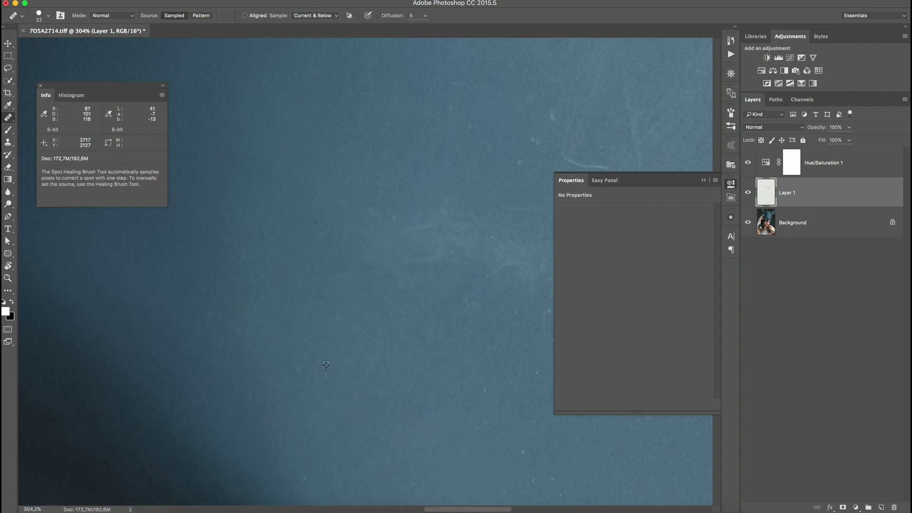
- Compare the mask before and after healing by hiding and showing Layer 1
key("z")
scroll(378, 336, "down", 5)
left_click(746, 193)
left_click(746, 193)
- Return to the Spot Healing Brush and remove marks on the shadowed side of the mask's forehead, with the panels hidden
left_click_drag(222, 217, 418, 224)
key("j")
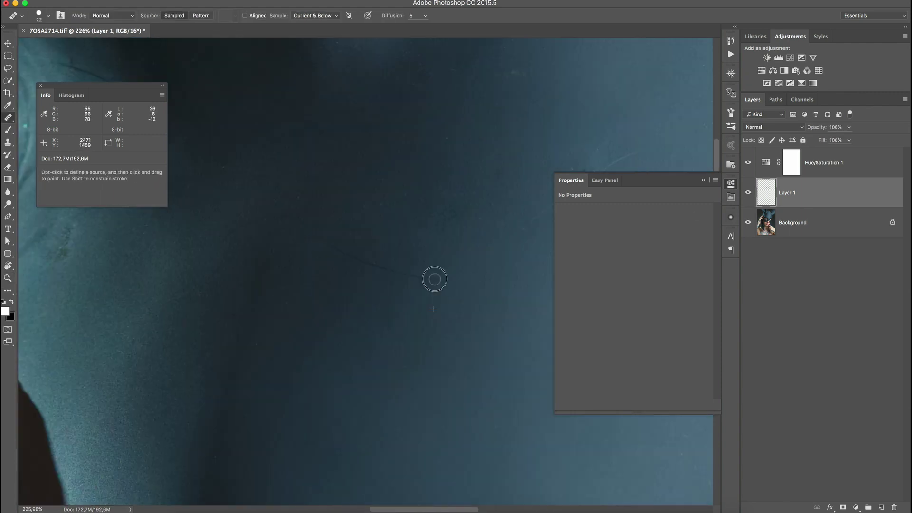
key("shift+j")
left_click_drag(459, 281, 244, 220)
scroll(416, 277, "up", 4)
key("Tab")
left_click_drag(138, 164, 464, 320)
left_click_drag(449, 264, 427, 281)
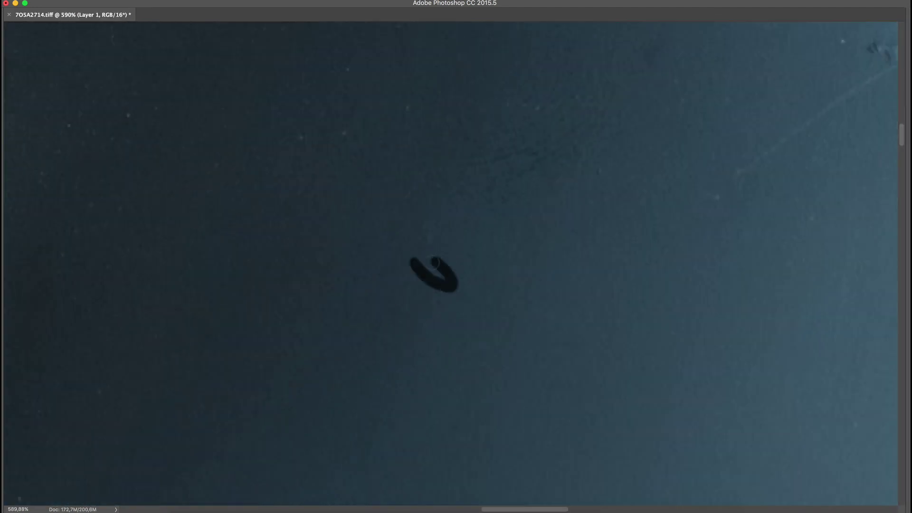
- Spot-heal the diagonal scratch and nearby specks where the forehead's shadow meets its lit area
scroll(323, 241, "down", 1)
left_click_drag(755, 190, 570, 214)
left_click_drag(439, 326, 652, 184)
left_click_drag(760, 166, 561, 184)
left_click(572, 196)
left_click(723, 332)
scroll(627, 317, "down", 8)
- Remove the small specks and faint lines across the upper forehead of the mask between the ears
scroll(627, 318, "up", 6)
mouse_move(400, 148)
left_mouse_down()
mouse_move(563, 195)
mouse_move(498, 287)
left_mouse_up()
scroll(589, 263, "down", 6)
scroll(588, 262, "up", 7)
scroll(534, 257, "down", 7)
scroll(607, 271, "up", 6)
mouse_move(378, 307)
left_mouse_down()
mouse_move(387, 338)
mouse_move(411, 361)
left_mouse_up()
scroll(452, 280, "down", 2)
left_click_drag(408, 187, 444, 302)
left_click_drag(589, 256, 583, 325)
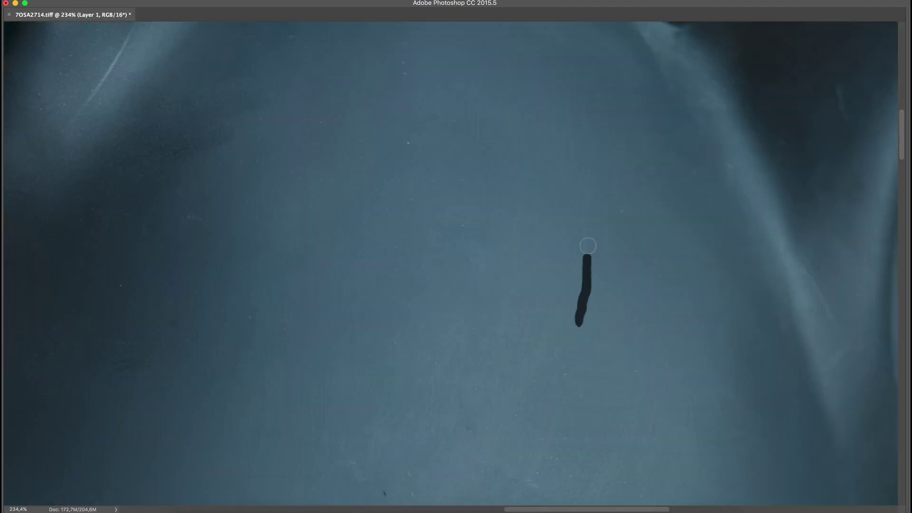
left_click_drag(436, 233, 464, 250)
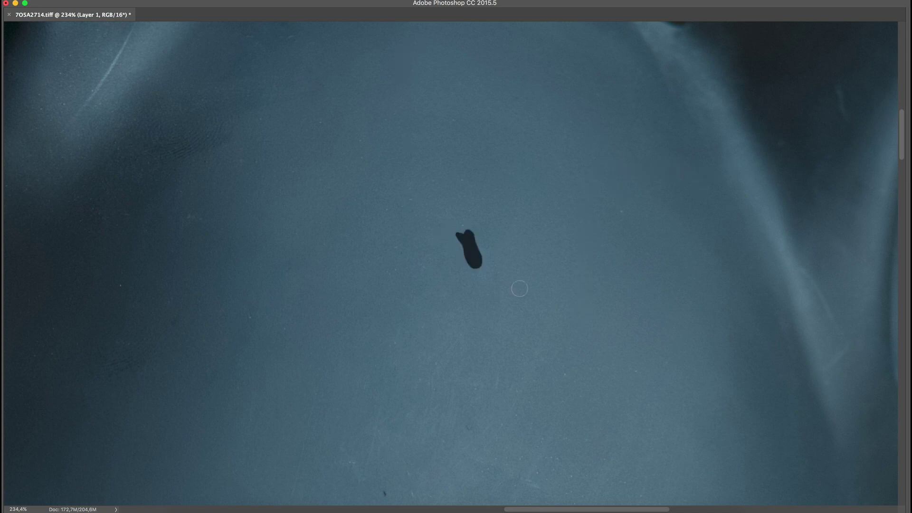
- Spot-heal the remaining small marks down the centre of the mask's forehead
scroll(464, 250, "down", 2)
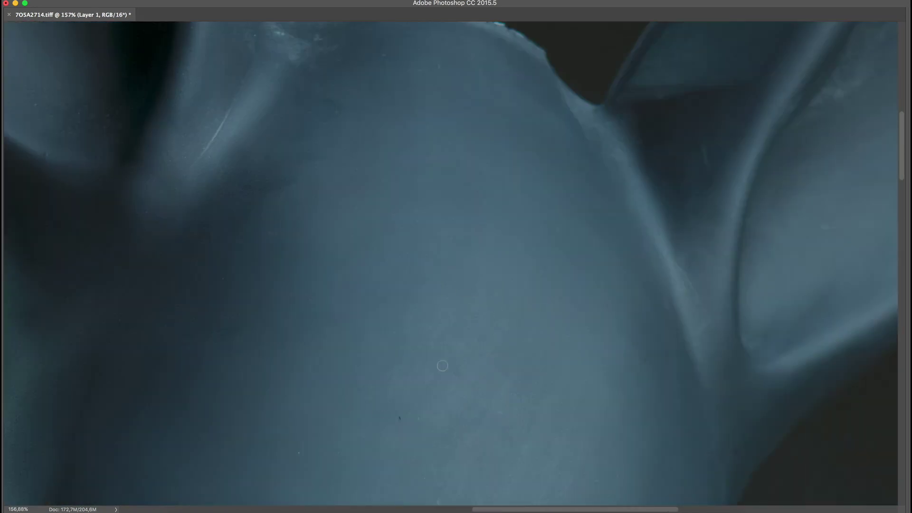
scroll(453, 328, "down", 5)
left_click_drag(463, 243, 465, 256)
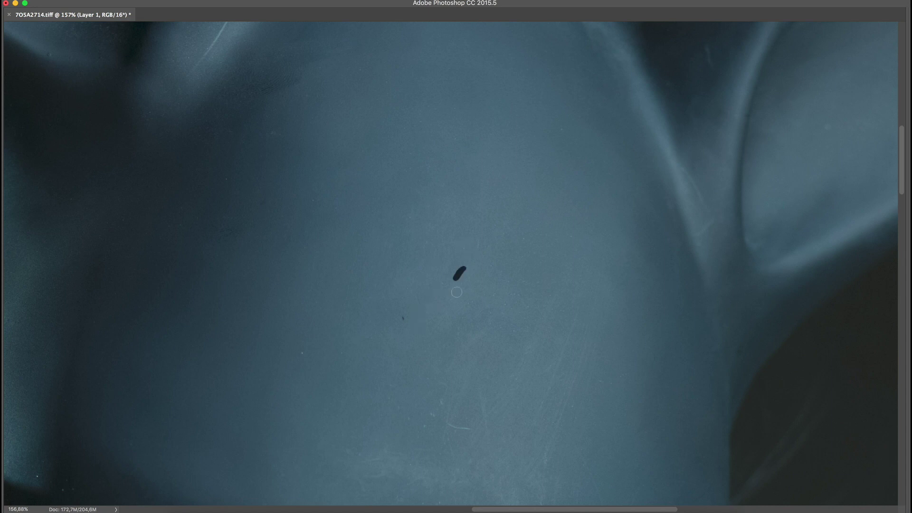
scroll(457, 292, "down", 5)
left_click_drag(443, 327, 445, 334)
scroll(456, 336, "down", 6)
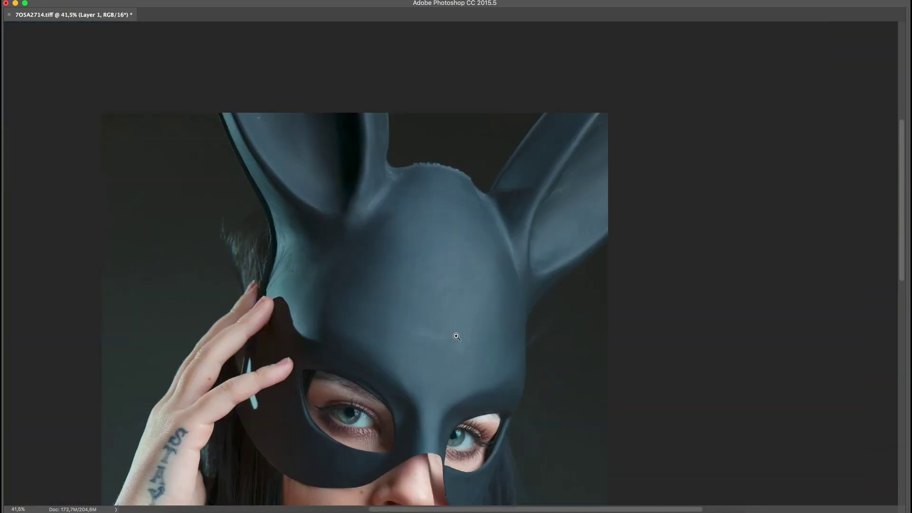
- Remove the specks on the lower forehead toward the mask's outer edge above the partly shaded eye
scroll(456, 336, "up", 8)
left_click_drag(435, 233, 489, 337)
scroll(481, 129, "down", 6)
scroll(483, 254, "up", 6)
left_click_drag(485, 230, 489, 293)
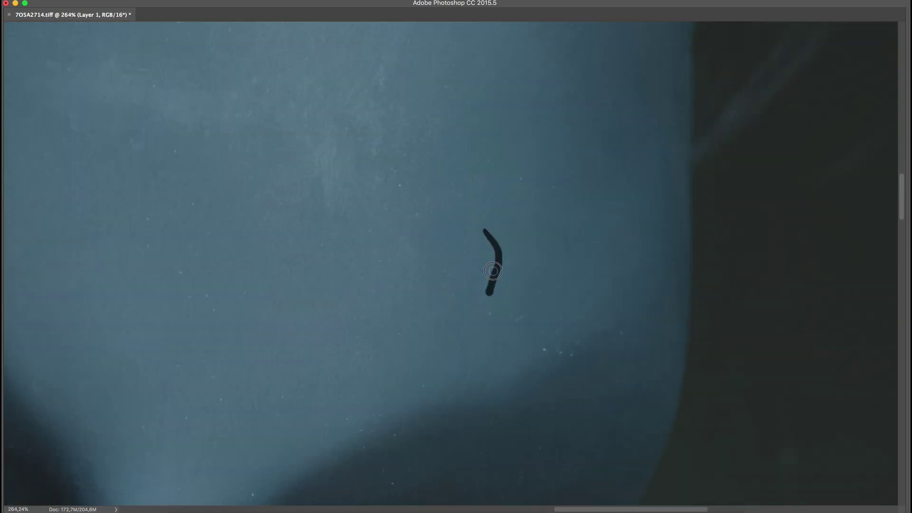
- Select a blemished patch of the mask's forehead, apply the Fill command to it and clear the selection
scroll(485, 333, "down", 6)
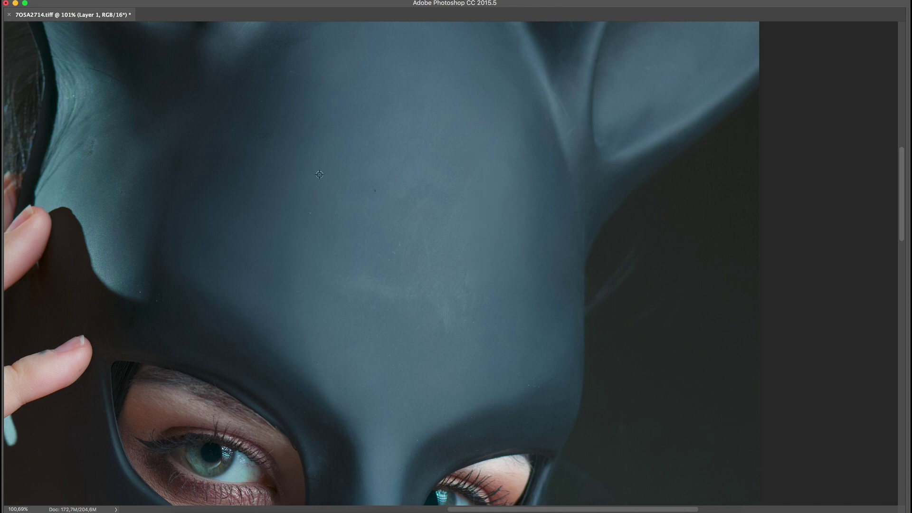
left_click_drag(411, 196, 378, 229)
left_click(503, 214)
key("shift+F5")
key("Return")
key("super+d")
- Smooth the cloudy patches on the mask's forehead with the Healing Brush, sampling clean areas nearby
key("j")
mouse_move(325, 176)
left_mouse_down()
mouse_move(361, 185)
mouse_move(324, 214)
left_mouse_up()
left_click_drag(416, 201, 443, 208)
left_click(371, 222, "alt")
scroll(470, 212, "down", 4)
left_click(468, 211)
scroll(485, 220, "up", 3)
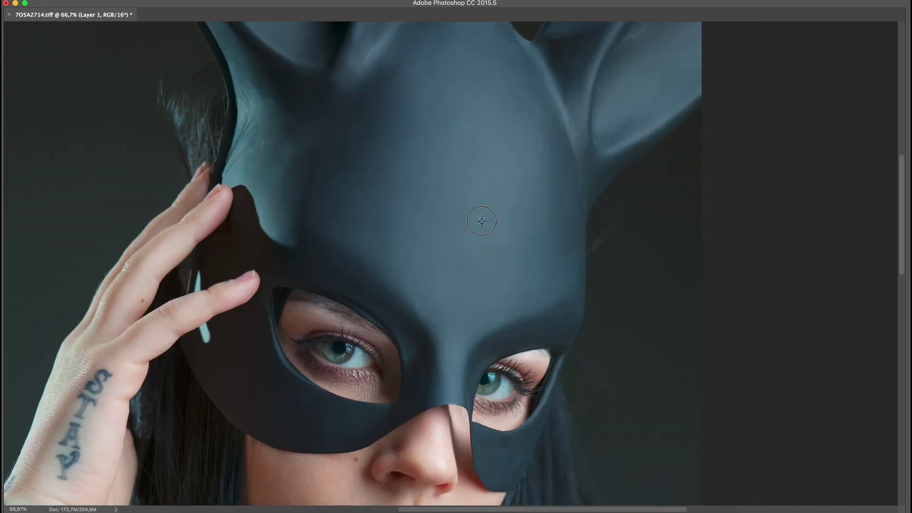
scroll(472, 239, "down", 3)
scroll(475, 225, "up", 3)
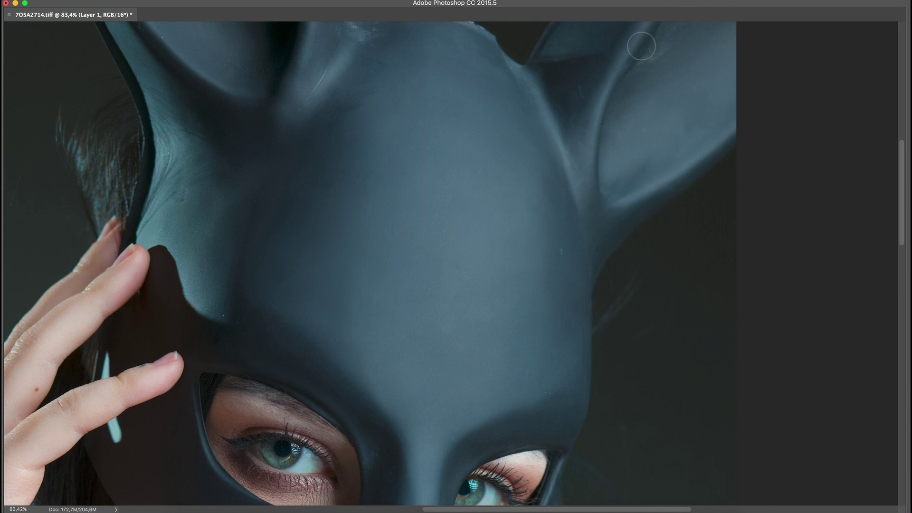
- Show the panels again and heal the upper forehead near the ear base using a sampled clean area
scroll(544, 267, "down", 4)
key("Tab")
scroll(482, 213, "up", 5)
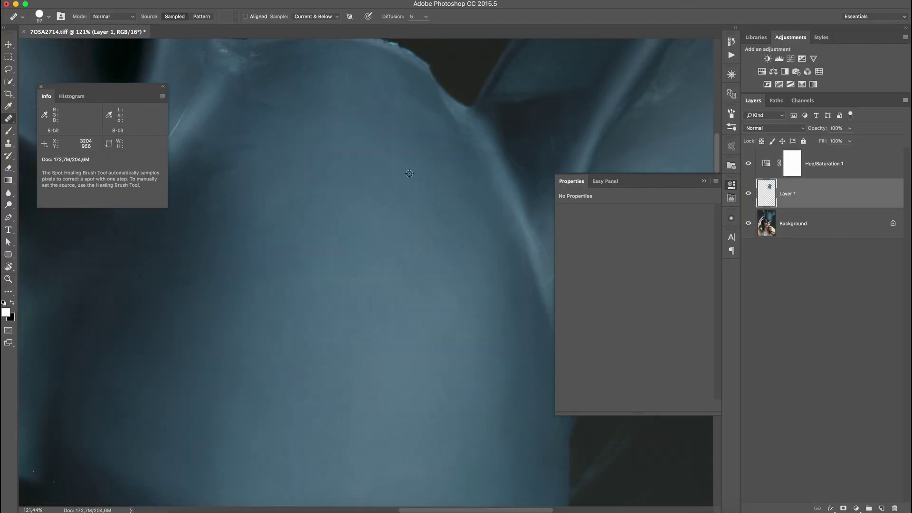
left_click(409, 173, "alt")
left_click_drag(278, 126, 398, 177)
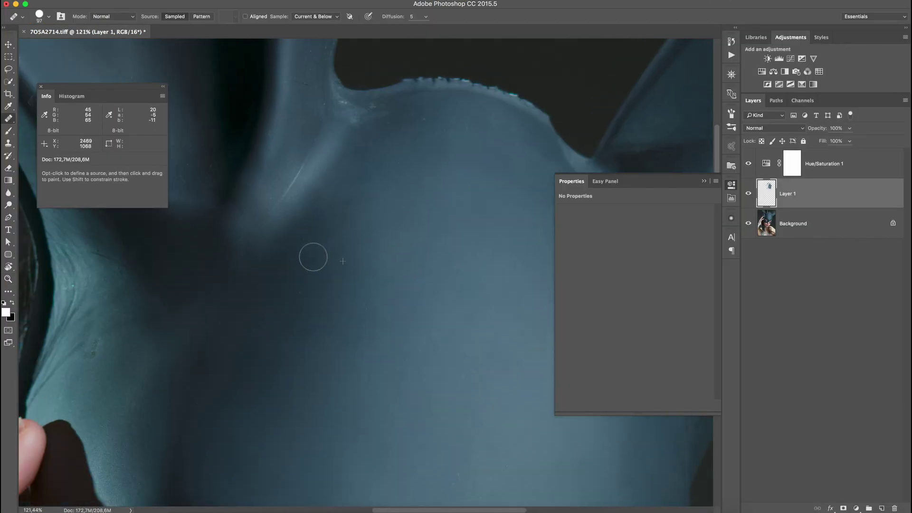
- Heal the creases and specks on the mask's teal-lit side beside the raised fingers
key("z")
left_click_drag(349, 346, 290, 347)
mouse_move(266, 242)
left_mouse_down()
mouse_move(409, 275)
mouse_move(368, 293)
mouse_move(454, 288)
left_mouse_up()
key("z")
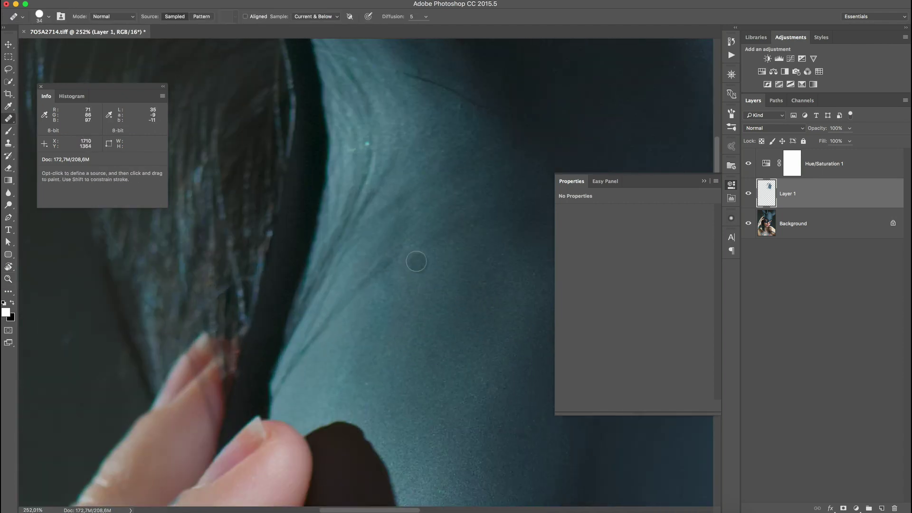
key("z")
left_click_drag(499, 323, 404, 314)
left_click_drag(366, 258, 423, 262)
left_click(352, 199, "alt")
left_click(349, 236)
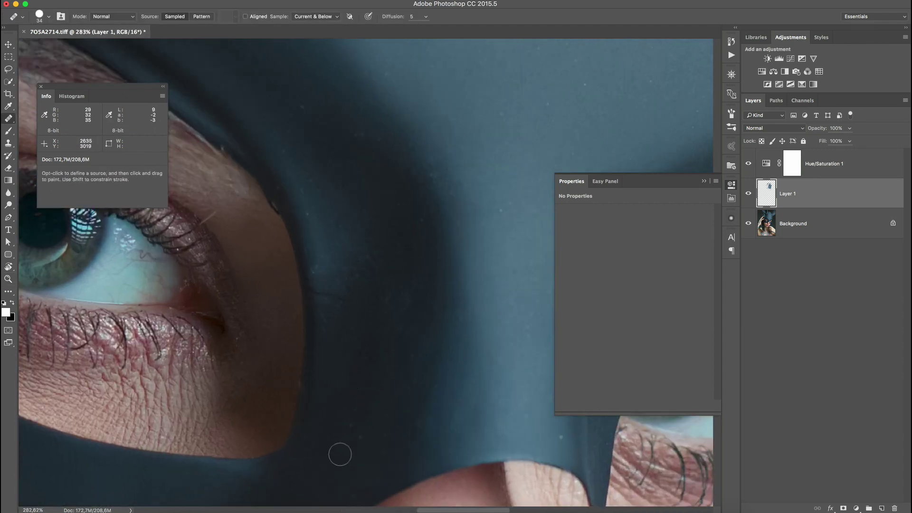
- Heal the marks around the mask's nose bridge and on the part below the partly shaded eye
mouse_move(506, 290)
left_mouse_down()
mouse_move(387, 238)
mouse_move(446, 301)
mouse_move(403, 346)
left_mouse_up()
key("z")
key("z")
mouse_move(402, 346)
left_mouse_down()
mouse_move(420, 346)
mouse_move(382, 333)
left_mouse_up()
left_click(342, 403)
left_click(432, 344)
left_click(380, 327, "alt")
left_click(354, 404)
key("z")
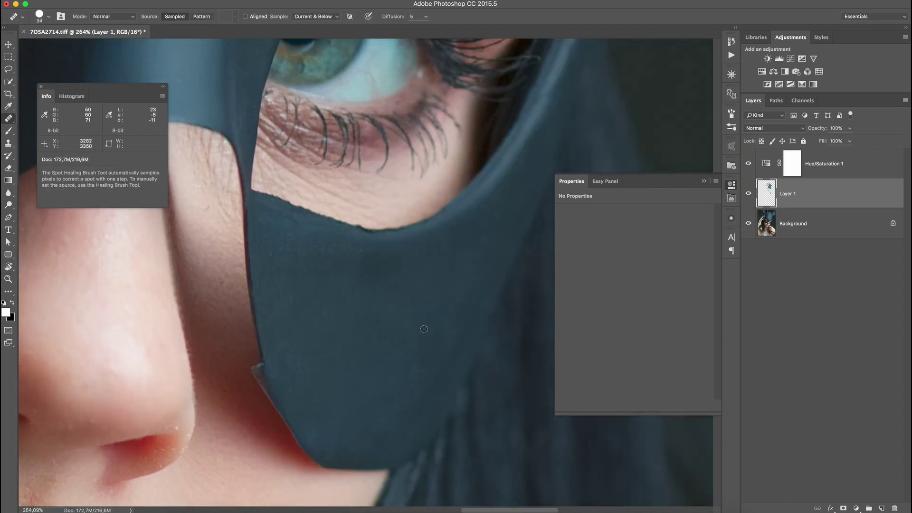
- Toggle the visibility of Layer 1 to compare the healed lower part of the mask with the original
scroll(455, 253, "down", 3)
left_click(748, 194)
left_click(748, 193)
left_click_drag(400, 295, 413, 309)
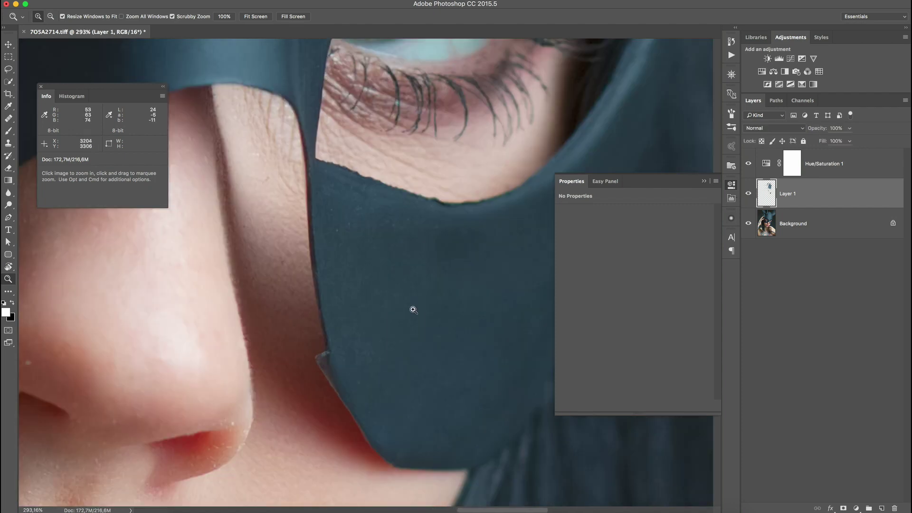
key("j")
- Heal the marks in the fold where the far ear meets the forehead and along the ear's inner ridge
key("z")
mouse_move(357, 279)
left_mouse_down()
mouse_move(413, 291)
mouse_move(380, 292)
mouse_move(480, 276)
left_mouse_up()
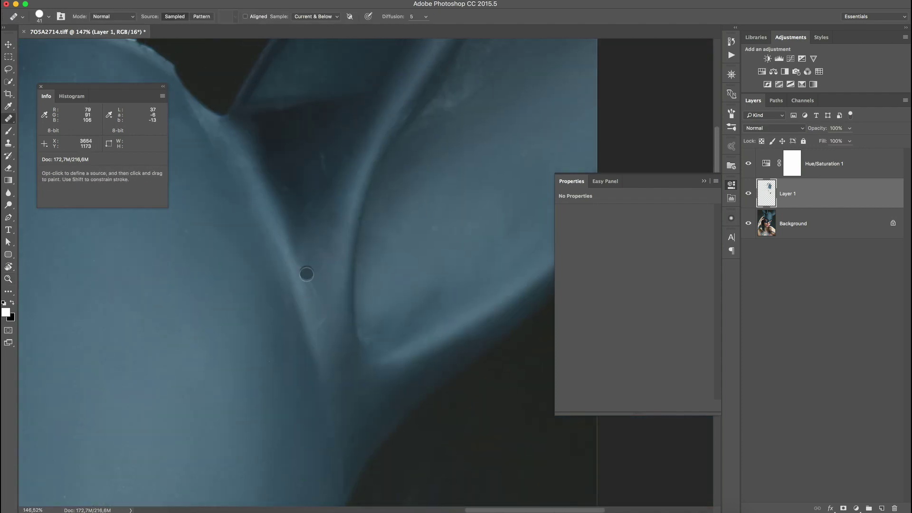
key("j")
left_click_drag(304, 270, 320, 297)
scroll(436, 266, "up", 5)
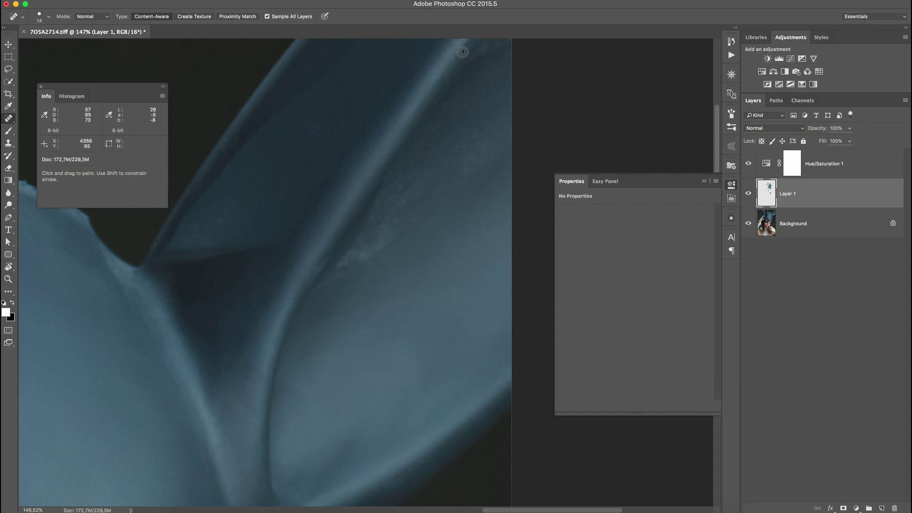
key("z")
mouse_move(432, 118)
left_mouse_down()
mouse_move(371, 204)
mouse_move(403, 204)
left_mouse_up()
key("j")
left_click_drag(475, 93, 452, 116)
- Hide the panels and heal the ragged top edge of the mask's head between the ears
key("z")
left_click_drag(447, 142, 381, 141)
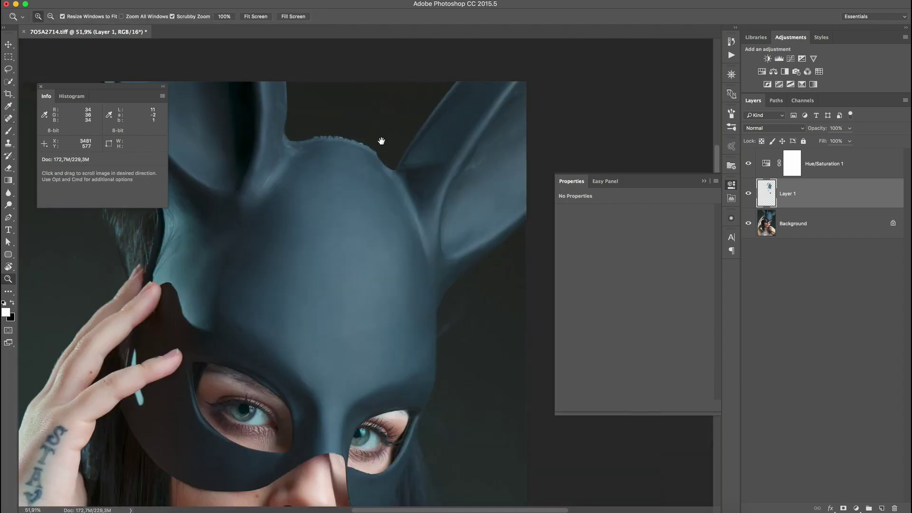
left_click_drag(228, 235, 271, 234)
scroll(271, 235, "up", 3)
key("Tab")
key("j")
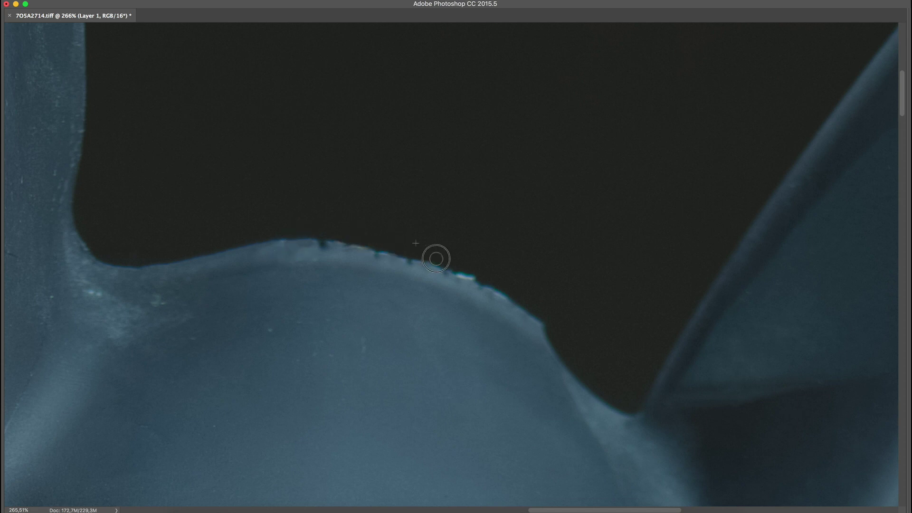
left_click_drag(436, 259, 504, 297)
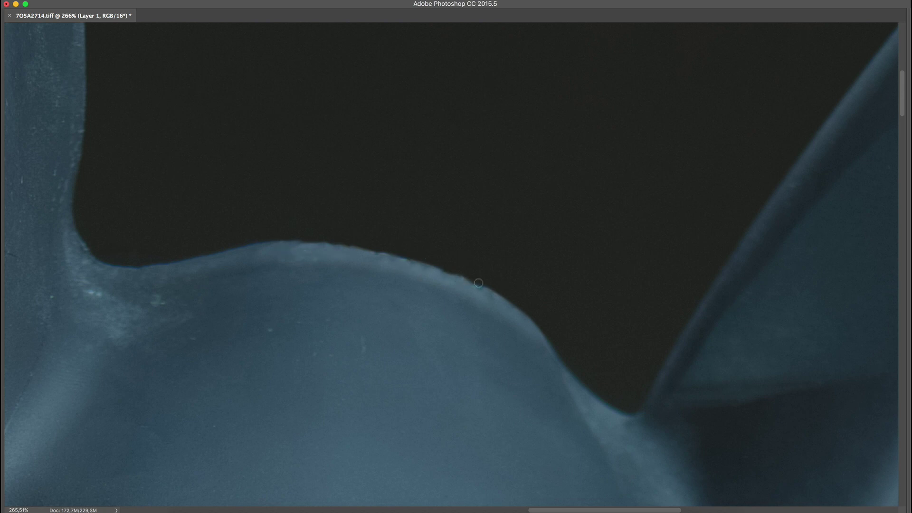
- Clean the remaining nicks and coloured fringes along the curved top edge of the head with small healing strokes
scroll(438, 268, "up", 5)
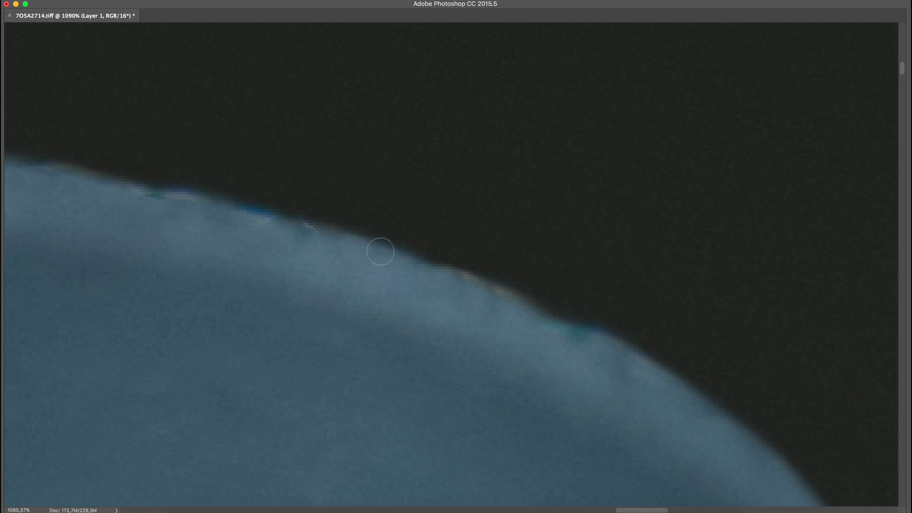
scroll(521, 244, "left", 4)
scroll(366, 249, "down", 6)
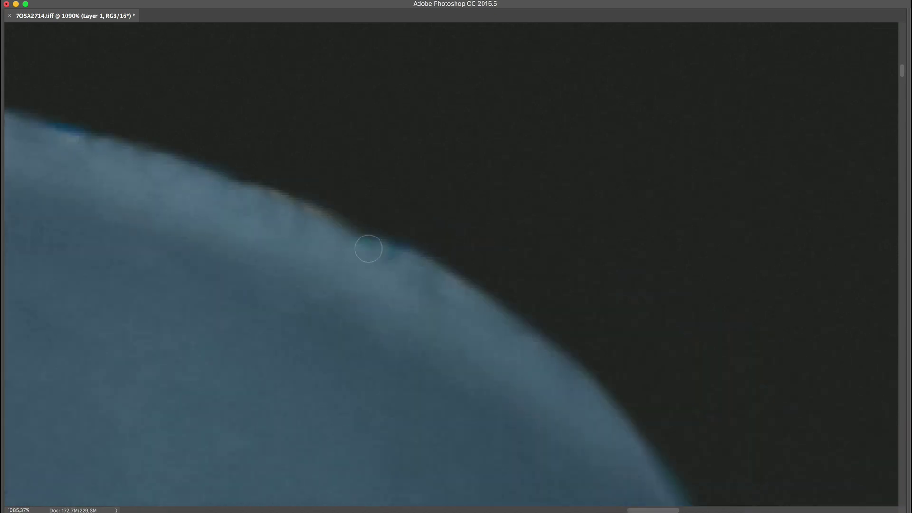
scroll(357, 259, "up", 3)
left_click_drag(294, 240, 299, 241)
left_click(420, 274)
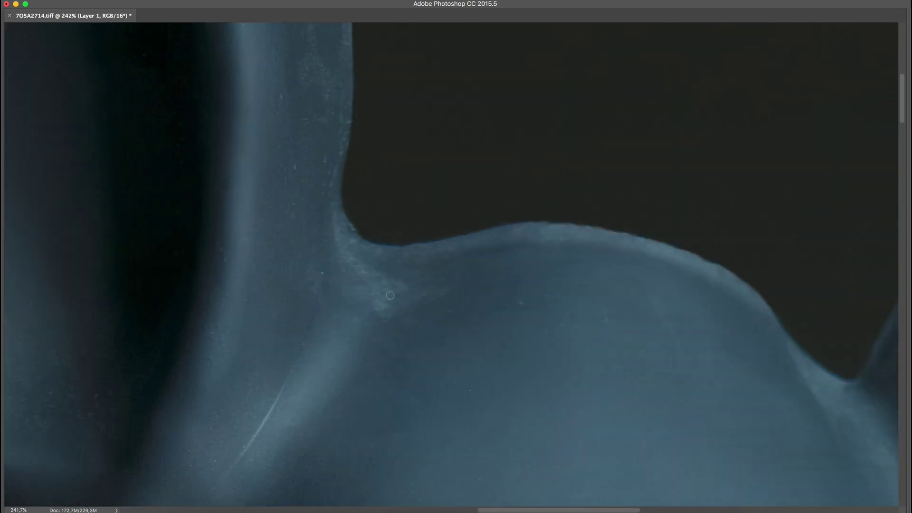
- Heal the cloudy patch at the base of the hand-side ear and the specks on the upper forehead
left_click_drag(361, 271, 396, 307)
scroll(513, 357, "down", 6)
scroll(468, 107, "up", 5)
mouse_move(483, 221)
left_mouse_down()
mouse_move(465, 223)
mouse_move(484, 242)
left_mouse_up()
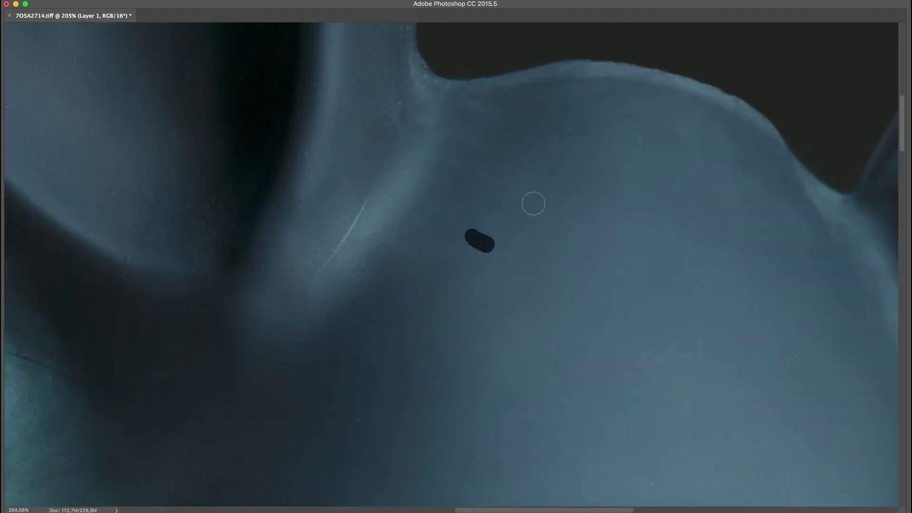
left_click_drag(473, 155, 473, 140)
left_click(569, 131)
scroll(462, 127, "down", 3)
scroll(461, 127, "up", 3)
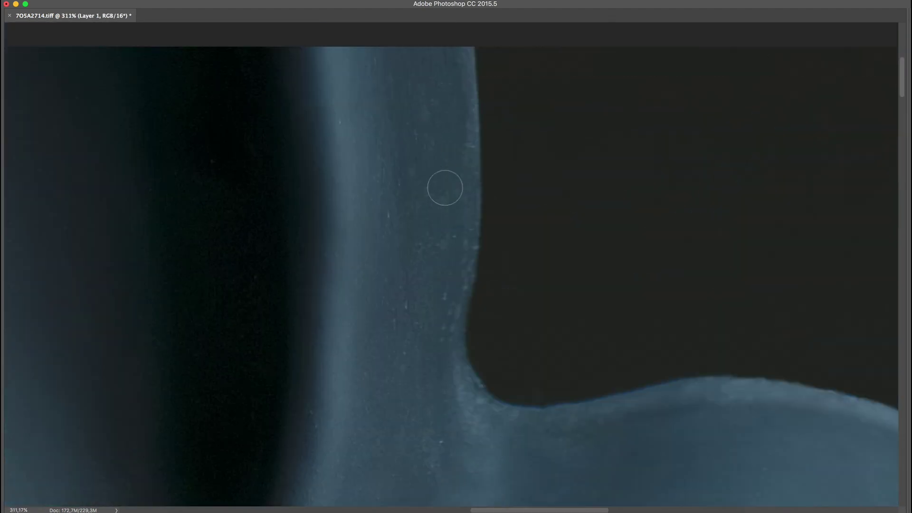
- Heal the specks on the hand-side ear's rim and inner surface, and the light scratch at its base
left_click_drag(399, 205, 271, 201)
mouse_move(487, 332)
left_mouse_down()
mouse_move(436, 275)
mouse_move(395, 114)
left_mouse_up()
left_click_drag(196, 293, 205, 314)
left_click(427, 220)
left_click_drag(547, 398, 455, 271)
left_click(498, 426)
scroll(494, 309, "down", 5)
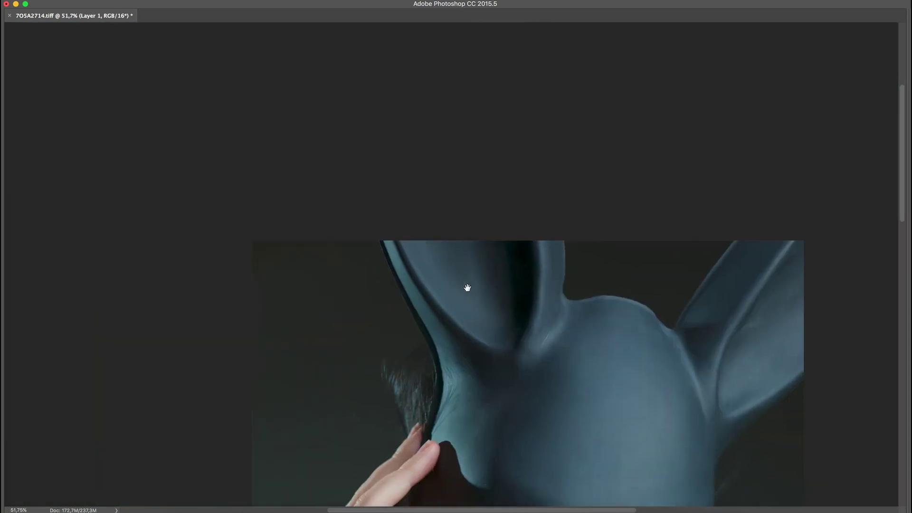
scroll(480, 298, "up", 4)
left_click_drag(483, 306, 437, 372)
scroll(506, 259, "down", 5)
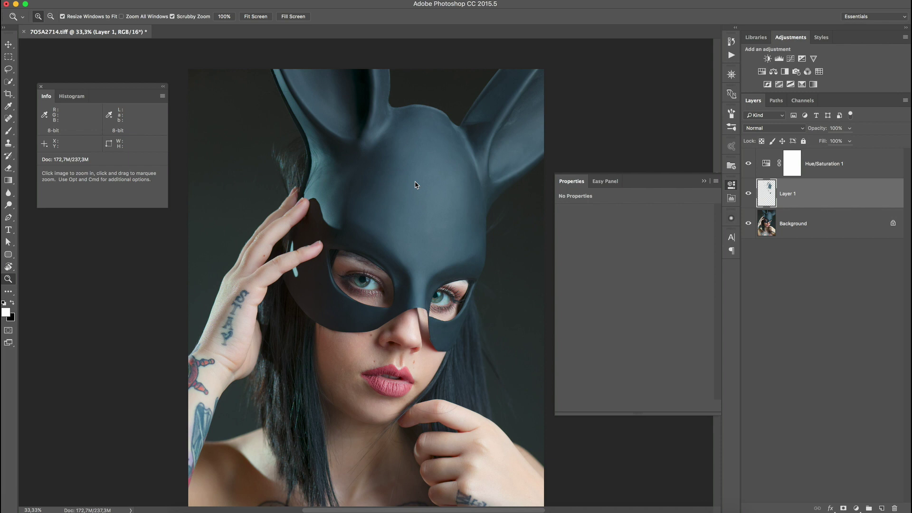
- Heal the thin dark scratch and specks on the mask's teal-lit side below the hand-side ear
left_click_drag(315, 141, 354, 194)
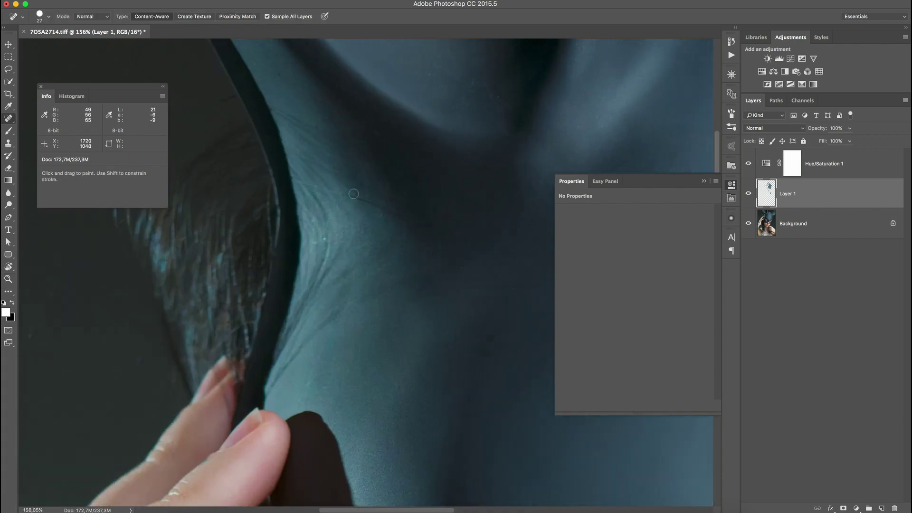
left_click_drag(354, 145, 402, 188)
left_click_drag(486, 212, 508, 223)
mouse_move(294, 187)
left_mouse_down()
mouse_move(334, 258)
mouse_move(485, 332)
left_mouse_up()
- Heal the nicks and marks along the hand-side ear's teal-lit outer edge, hiding the panels again
scroll(339, 252, "up", 5)
scroll(367, 255, "left", 2)
left_click_drag(311, 202, 449, 207)
left_click_drag(440, 244, 456, 244)
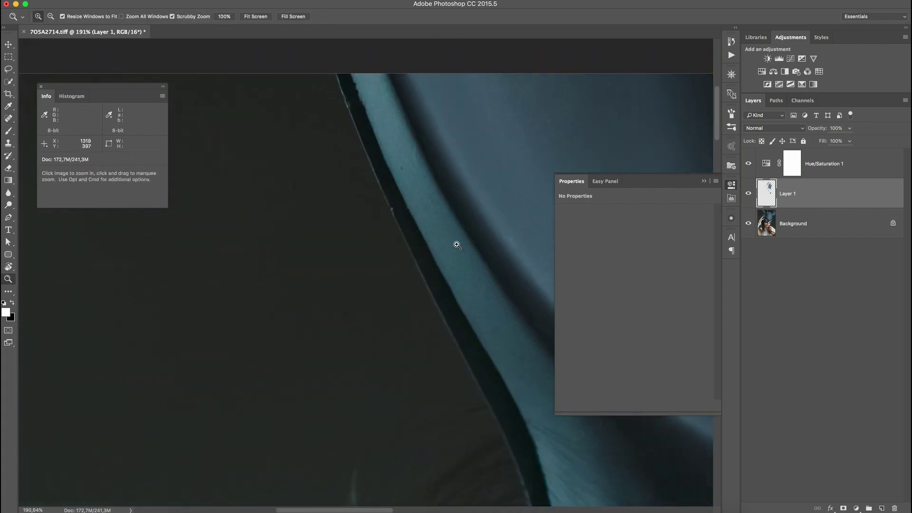
key("Tab")
mouse_move(561, 471)
left_mouse_down()
mouse_move(438, 220)
mouse_move(480, 282)
left_mouse_up()
mouse_move(268, 188)
left_mouse_down()
mouse_move(347, 140)
mouse_move(409, 31)
left_mouse_up()
- Remove stray wisps around the hair tuft against the dark background and the bright speck on the mask's teal-lit side
mouse_move(214, 395)
left_mouse_down()
mouse_move(222, 360)
mouse_move(404, 147)
left_mouse_up()
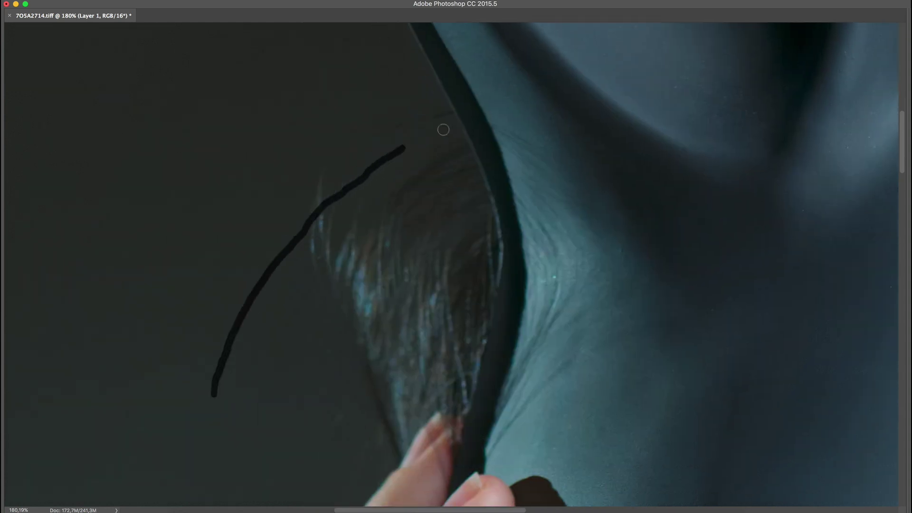
left_click_drag(336, 248, 301, 119)
mouse_move(362, 284)
left_mouse_down()
mouse_move(316, 305)
mouse_move(341, 365)
left_mouse_up()
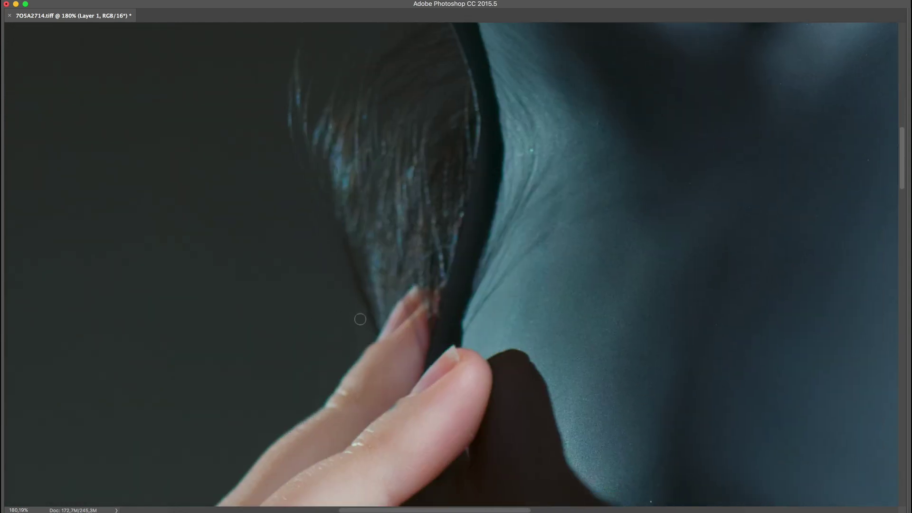
left_click(513, 151)
mouse_move(524, 157)
left_mouse_down()
mouse_move(551, 157)
mouse_move(490, 150)
left_mouse_up()
- Heal the specks on the mask's shadowed side between the raised fingers and the nearer eye opening
left_click_drag(680, 494, 547, 263)
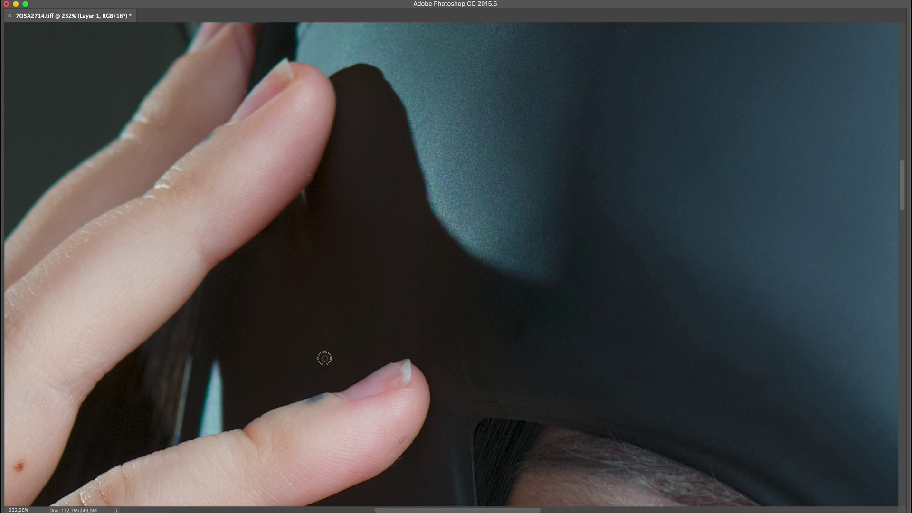
left_click_drag(47, 464, 309, 281)
left_click(338, 295)
left_click_drag(404, 309, 401, 222)
left_click_drag(768, 438, 568, 285)
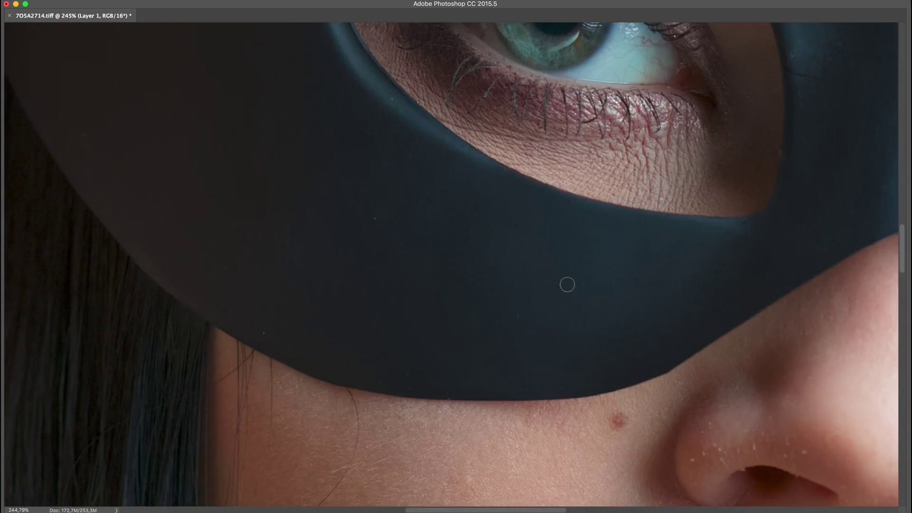
- Heal the mole below the mask beside the nose and the small marks on the cheek and around the lips
scroll(568, 285, "down", 5)
scroll(522, 237, "right", 3)
left_click_drag(790, 388, 789, 403)
left_click_drag(782, 427, 710, 334)
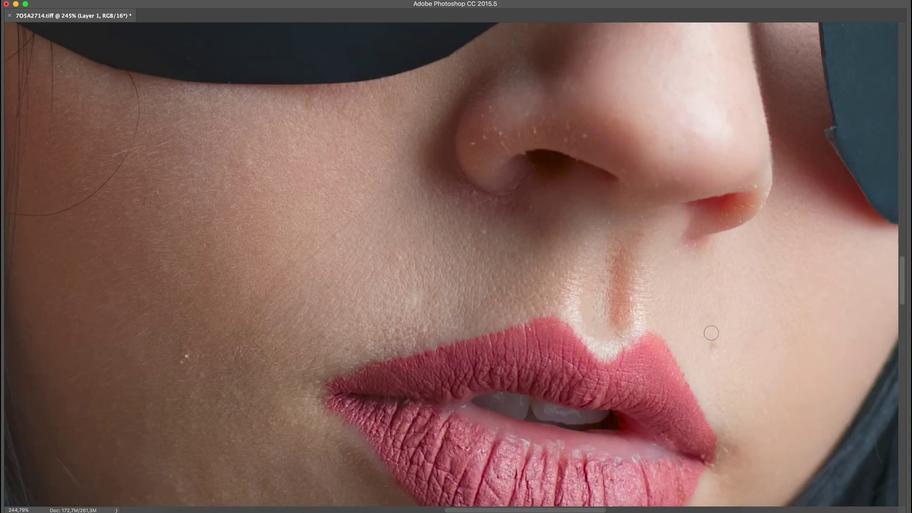
left_click_drag(593, 446, 494, 328)
left_click(492, 215)
mouse_move(258, 334)
left_mouse_down()
mouse_move(492, 215)
mouse_move(358, 494)
left_mouse_up()
- Heal the light dry flakes on the nose wing and around the nostril
left_click_drag(570, 281, 484, 281)
scroll(483, 281, "up", 5)
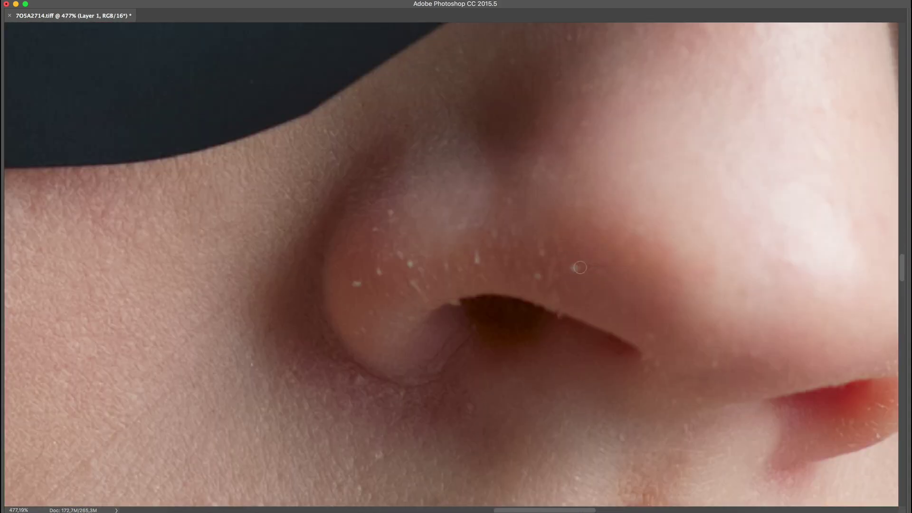
scroll(392, 432, "down", 6)
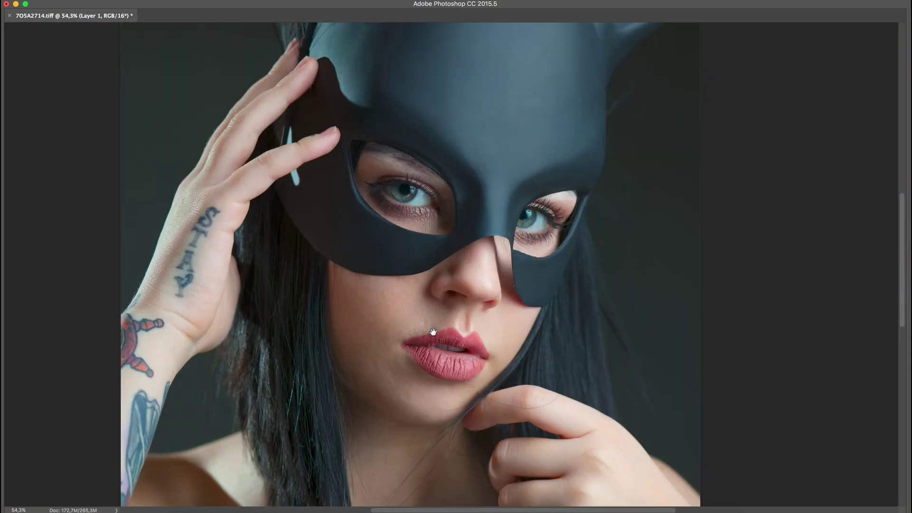
- Examine the lower hand, neck and chest tattoo for remaining blemishes and stray hairs
scroll(484, 302, "down", 8)
scroll(567, 192, "right", 2)
scroll(566, 191, "up", 4)
scroll(527, 253, "down", 4)
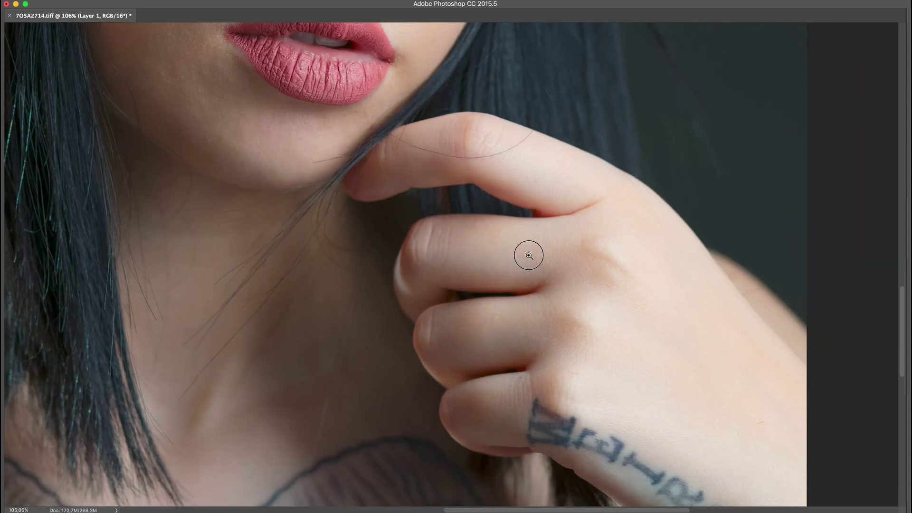
scroll(508, 260, "up", 2)
scroll(508, 260, "up", 2)
scroll(508, 260, "down", 3)
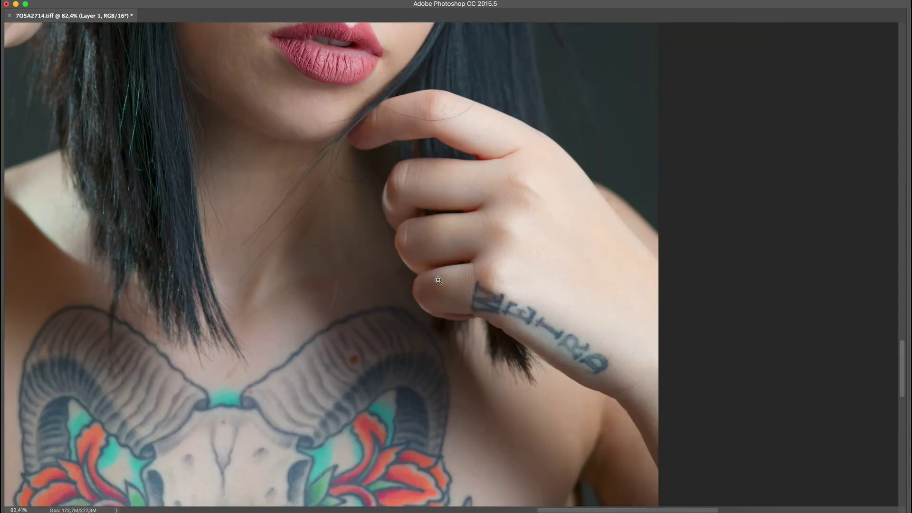
- Heal away the stray hairs at the cheek's hairline under the mask and across the dark hair beside it
scroll(421, 265, "left", 3)
scroll(472, 218, "up", 6)
scroll(472, 219, "up", 4)
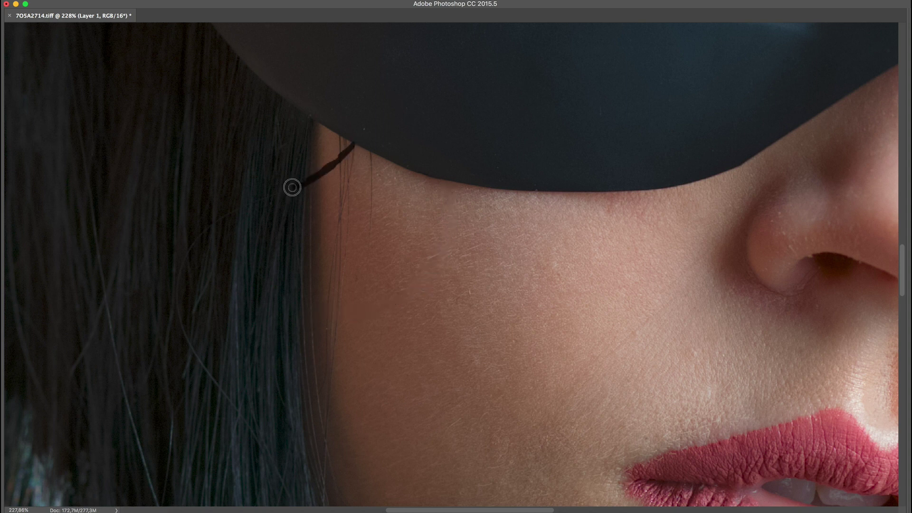
left_click_drag(187, 341, 263, 454)
scroll(342, 234, "left", 5)
scroll(342, 234, "down", 2)
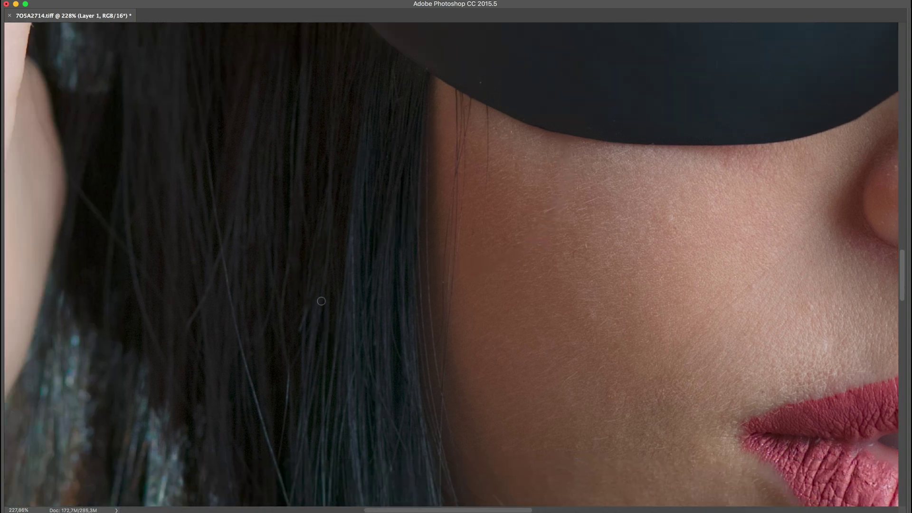
- Heal the loose strands crossing the dark hair between the wrist and the cheek
scroll(281, 319, "left", 5)
scroll(281, 319, "up", 3)
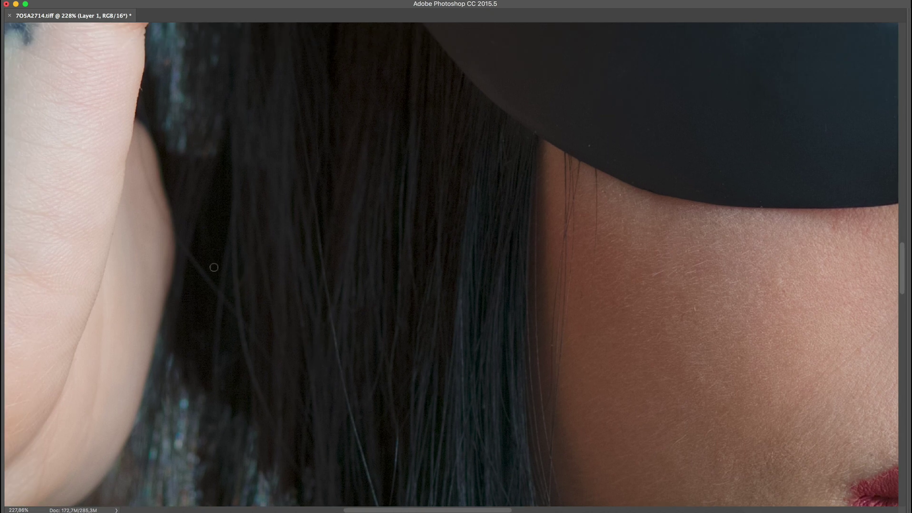
left_click_drag(315, 266, 343, 323)
scroll(391, 298, "down", 3)
left_click_drag(391, 297, 369, 125)
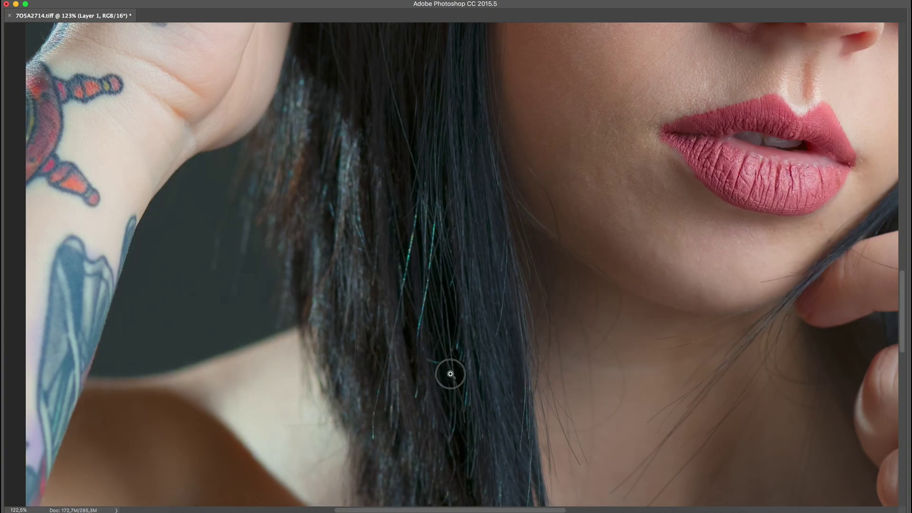
- Heal the distracting light strands in the hair below chin level
scroll(450, 373, "up", 4)
left_click_drag(478, 292, 470, 319)
scroll(332, 295, "down", 5)
scroll(342, 304, "up", 5)
left_click_drag(342, 304, 335, 375)
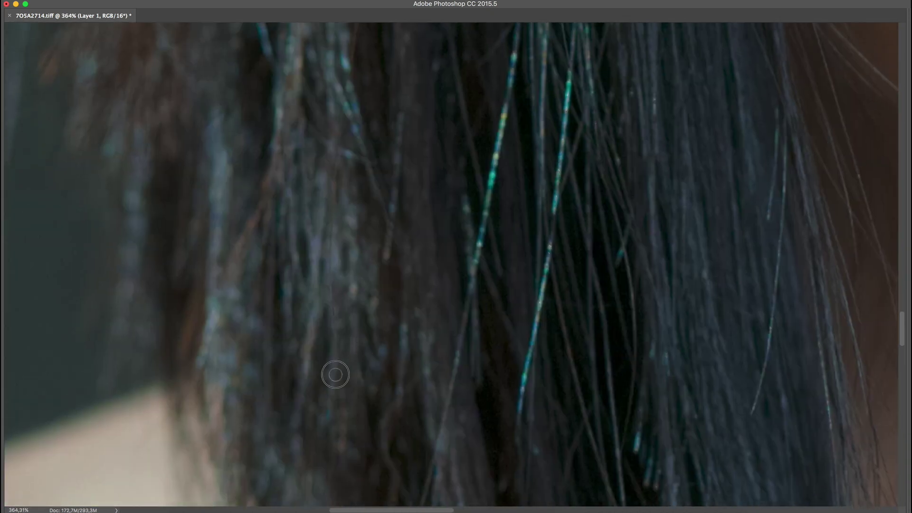
left_click_drag(368, 90, 363, 230)
- Heal the short teal streak in the lighter outer hair, undoing an unwanted stroke
scroll(363, 229, "up", 2)
scroll(377, 235, "down", 3)
scroll(362, 270, "up", 4)
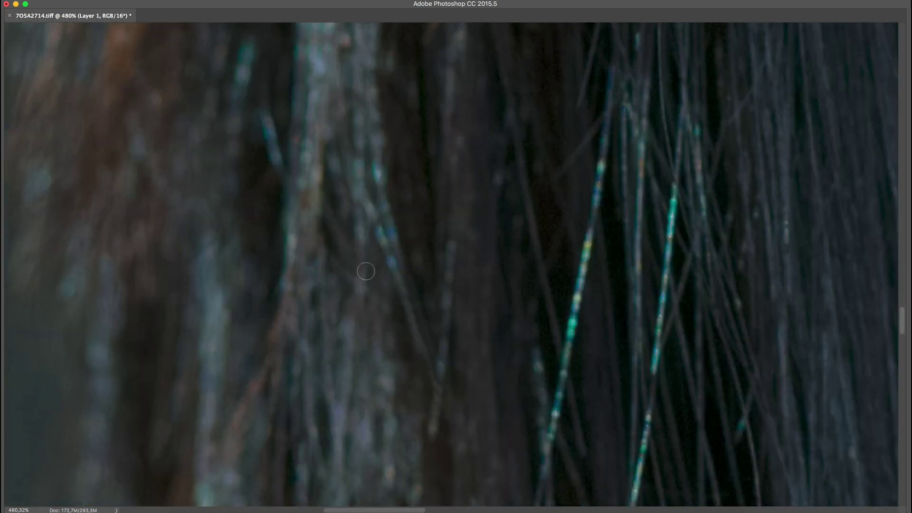
left_click_drag(265, 56, 289, 185)
key("super+z")
scroll(362, 232, "down", 3)
scroll(432, 261, "up", 4)
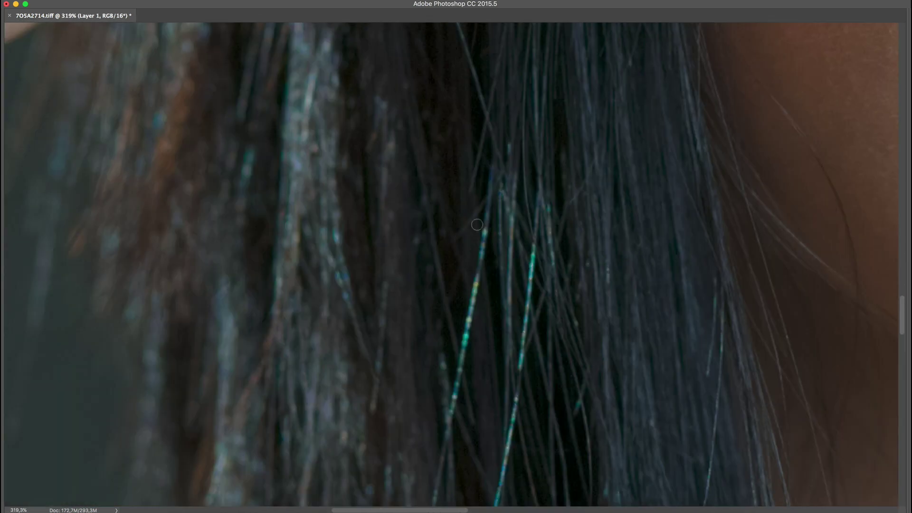
left_click_drag(402, 287, 416, 220)
scroll(413, 307, "down", 3)
scroll(425, 370, "up", 3)
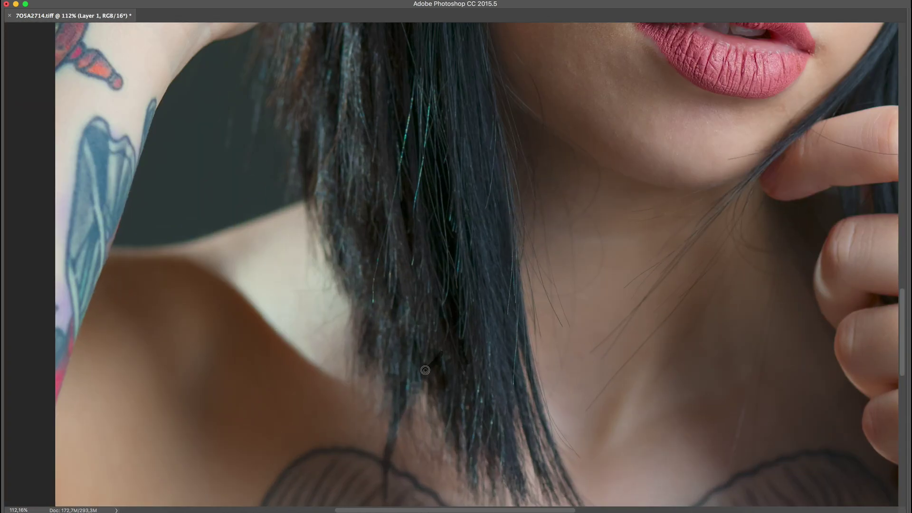
key("super+z")
- Heal away the brightest teal-glittering strands in the middle of the dark hair
scroll(418, 244, "up", 3)
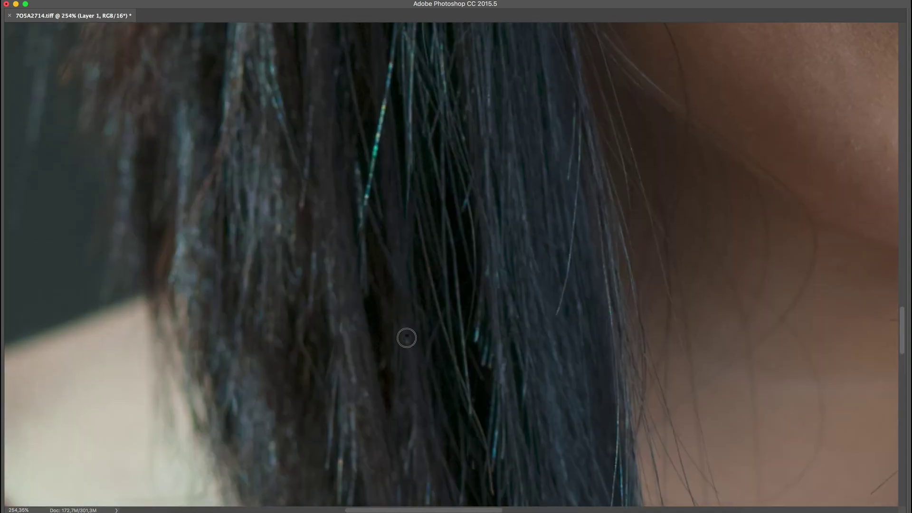
scroll(407, 338, "down", 3)
scroll(376, 386, "up", 3)
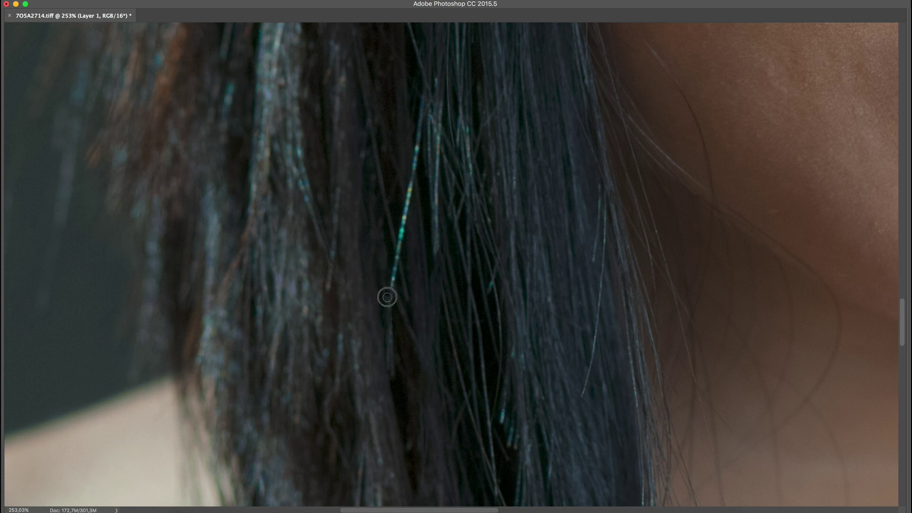
left_click_drag(387, 297, 428, 139)
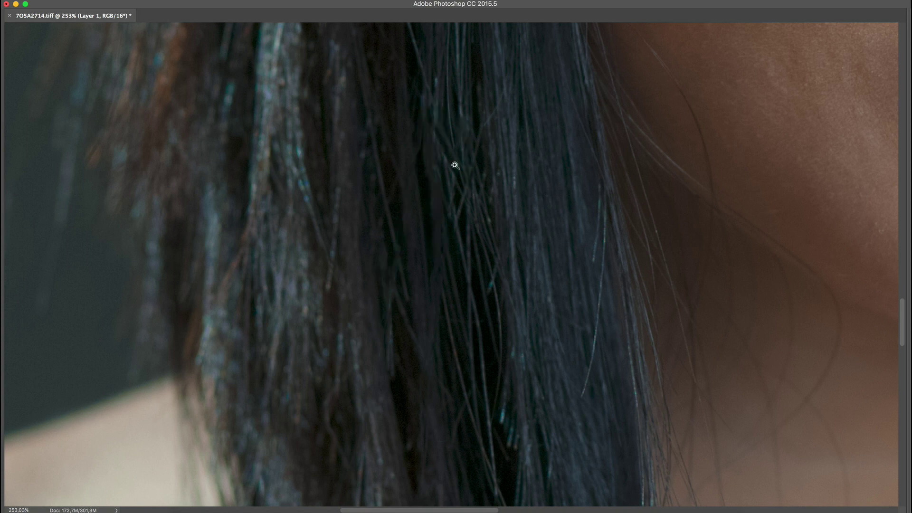
- Heal the glittering teal strands near the lower ends of the dark hair above the chest
scroll(455, 165, "down", 2)
scroll(532, 321, "down", 3)
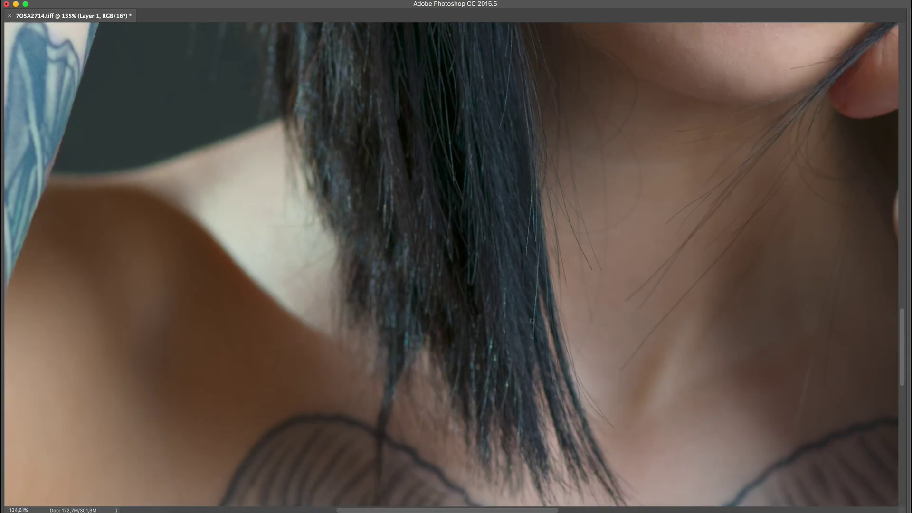
left_click_drag(532, 182, 534, 239)
left_click_drag(494, 404, 584, 404)
left_click_drag(461, 177, 460, 237)
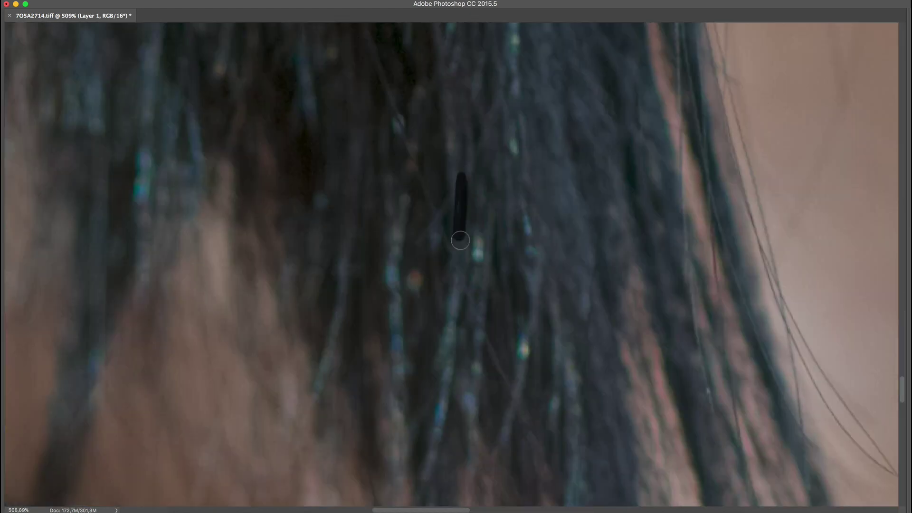
mouse_move(521, 339)
left_mouse_down()
mouse_move(521, 362)
mouse_move(402, 304)
left_mouse_up()
left_click(646, 224, "super")
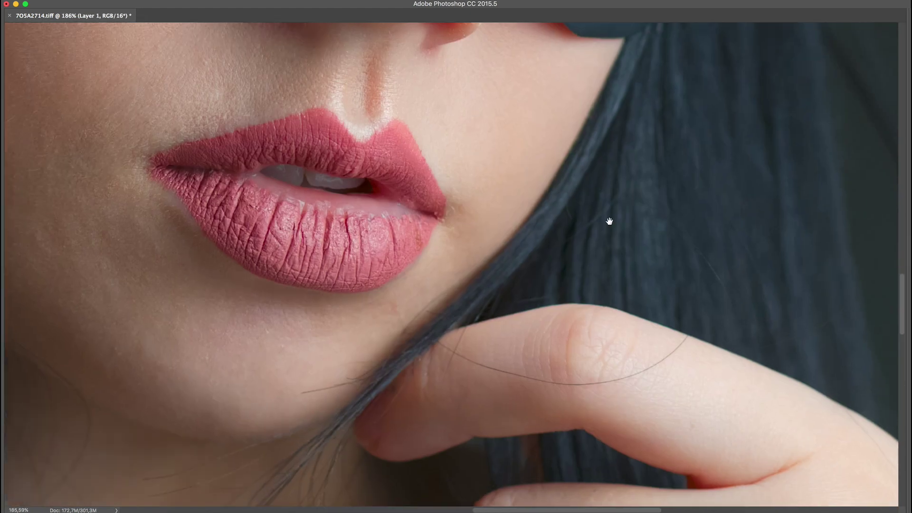
- Heal the thin light strands in the dark hair between the mouth and the raised index finger
left_click_drag(608, 222, 522, 242)
left_click_drag(610, 347, 532, 306)
left_click_drag(471, 176, 567, 280)
left_click_drag(589, 328, 602, 326)
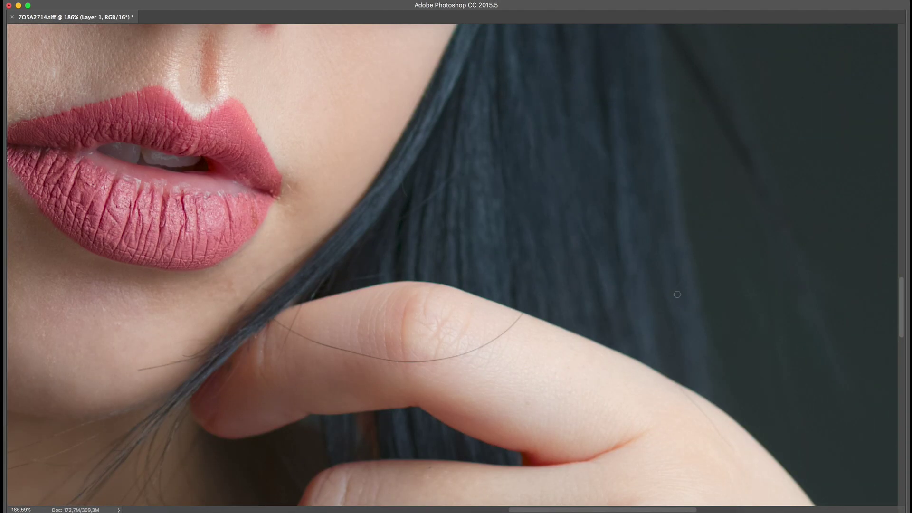
- Heal away the long curved hair lying across the index finger, including its faint remnants near the fingertip
left_click_drag(516, 320, 541, 243)
left_click_drag(295, 333, 372, 361)
left_click_drag(318, 342, 319, 342)
scroll(372, 348, "up", 6)
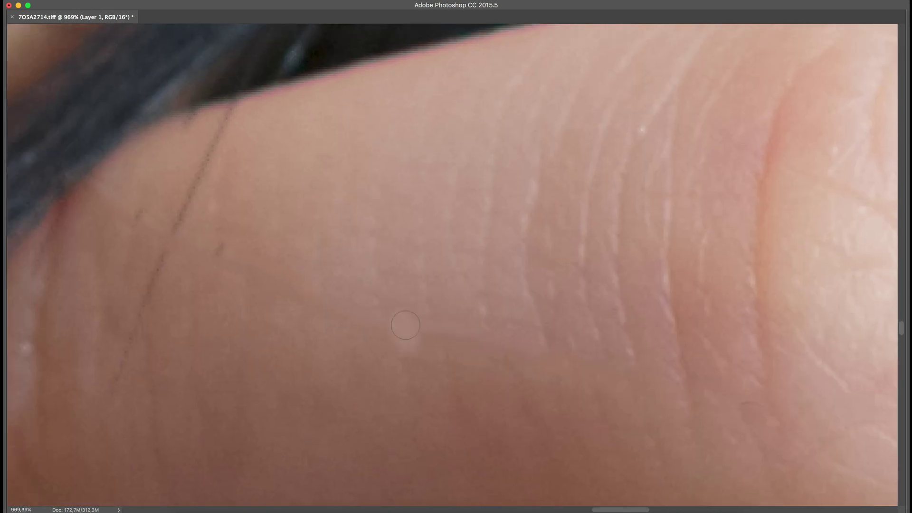
left_click(463, 332)
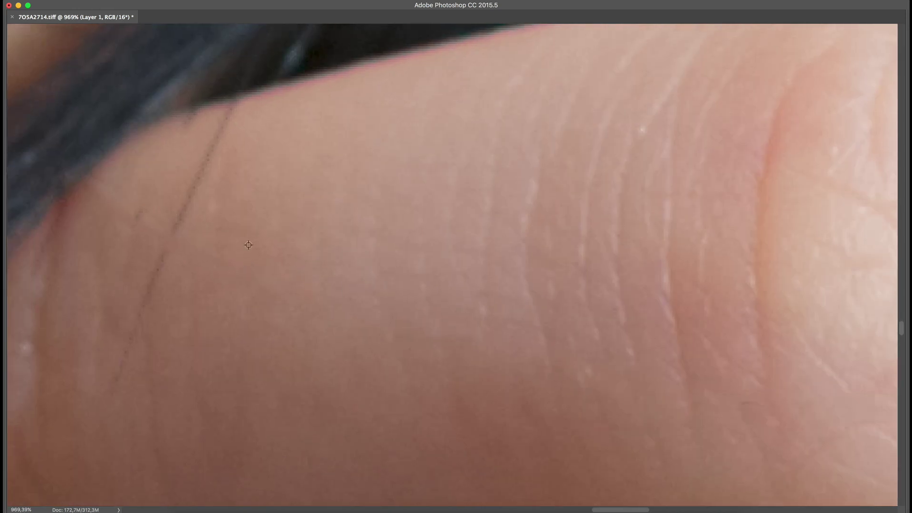
left_click_drag(128, 332, 230, 107)
left_click(287, 198)
- Heal the faint long hair running down the shaded neck beside the curled fingers
scroll(369, 181, "down", 10)
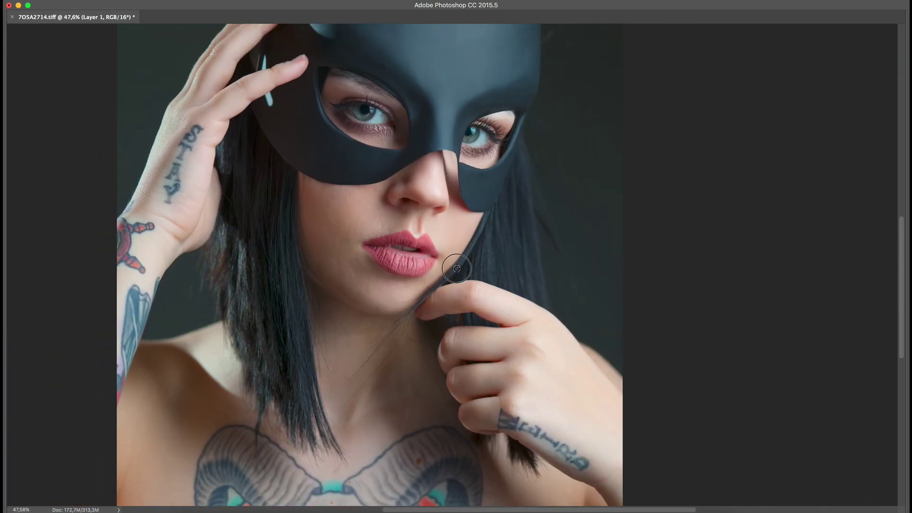
left_click_drag(399, 329, 423, 329)
scroll(423, 328, "up", 3)
left_click_drag(357, 452, 403, 265)
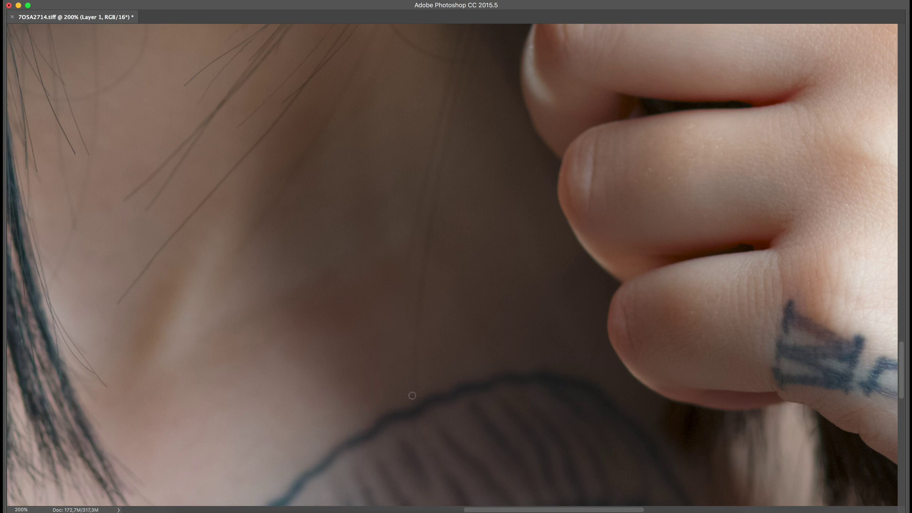
mouse_move(413, 404)
left_mouse_down()
mouse_move(424, 260)
mouse_move(350, 376)
left_mouse_up()
mouse_move(358, 393)
left_mouse_down()
mouse_move(388, 249)
mouse_move(353, 353)
mouse_move(392, 200)
left_mouse_up()
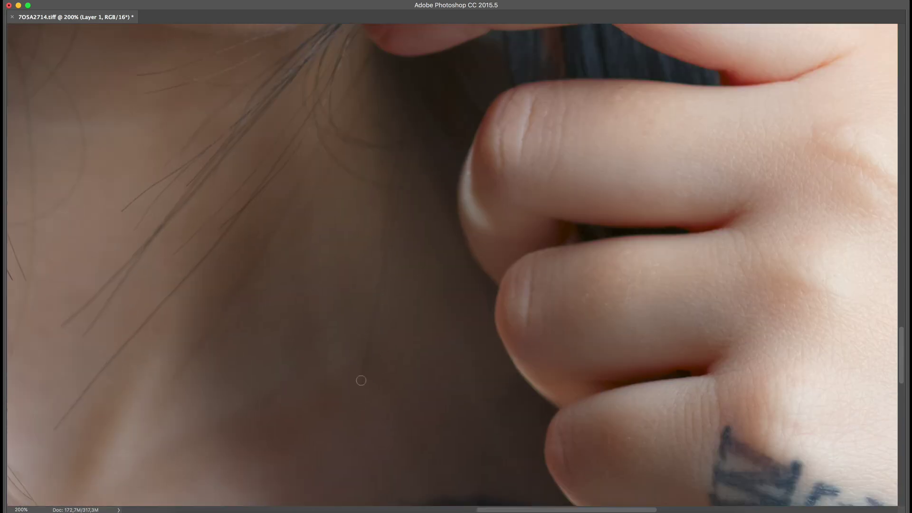
mouse_move(361, 381)
left_mouse_down()
mouse_move(378, 287)
mouse_move(354, 332)
mouse_move(402, 194)
left_mouse_up()
- Heal away the longest loose strand crossing the neck from the held lock towards the collarbone
scroll(407, 249, "down", 5)
left_click_drag(260, 358, 285, 324)
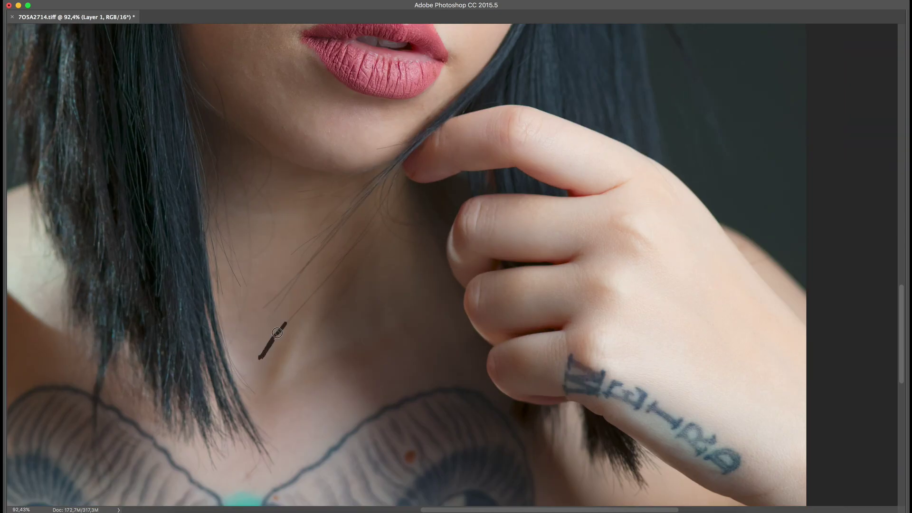
left_click_drag(365, 237, 370, 228)
scroll(235, 335, "up", 5)
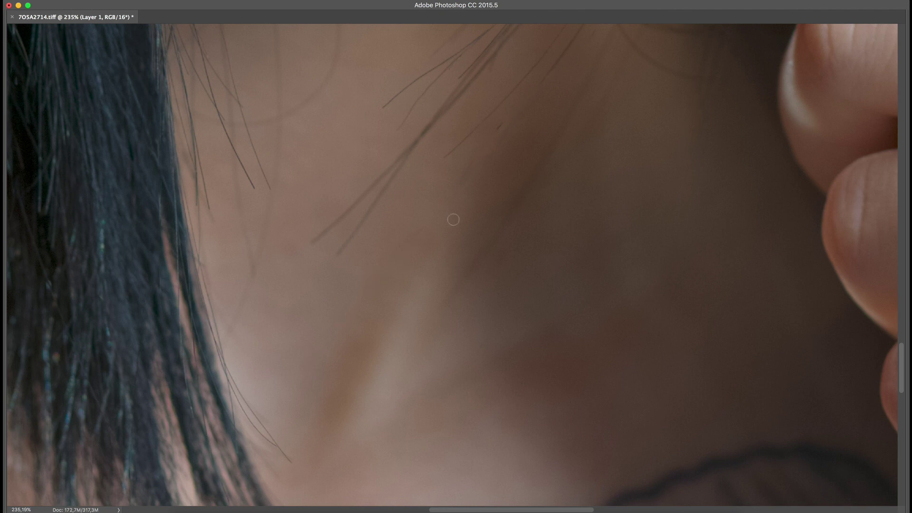
left_click_drag(453, 219, 400, 289)
left_click(414, 233)
mouse_move(428, 230)
left_mouse_down()
mouse_move(470, 174)
mouse_move(470, 183)
left_mouse_up()
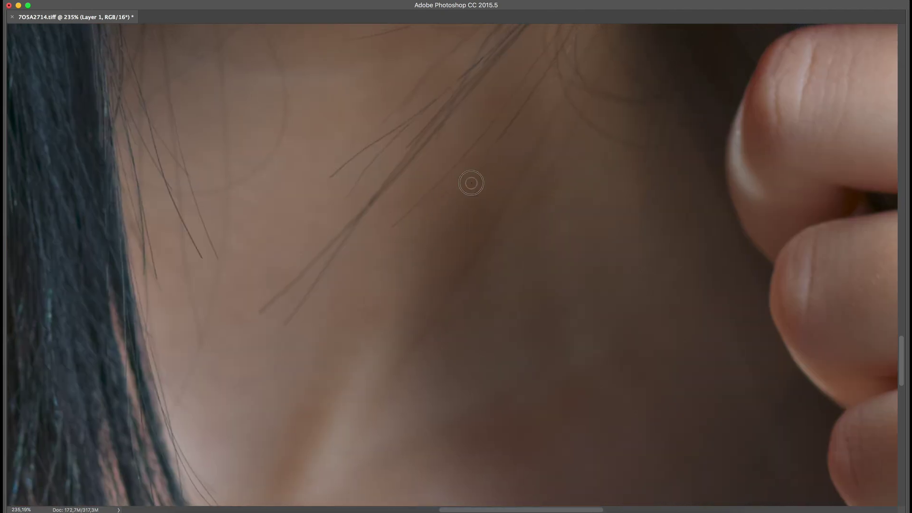
left_click_drag(399, 370, 549, 148)
- Heal the remaining loose strands that extend from the held lock across the middle of the neck
scroll(525, 171, "down", 2)
mouse_move(394, 319)
left_mouse_down()
mouse_move(554, 142)
mouse_move(478, 203)
mouse_move(457, 237)
left_mouse_up()
left_click_drag(473, 244, 489, 221)
left_click_drag(525, 173, 565, 173)
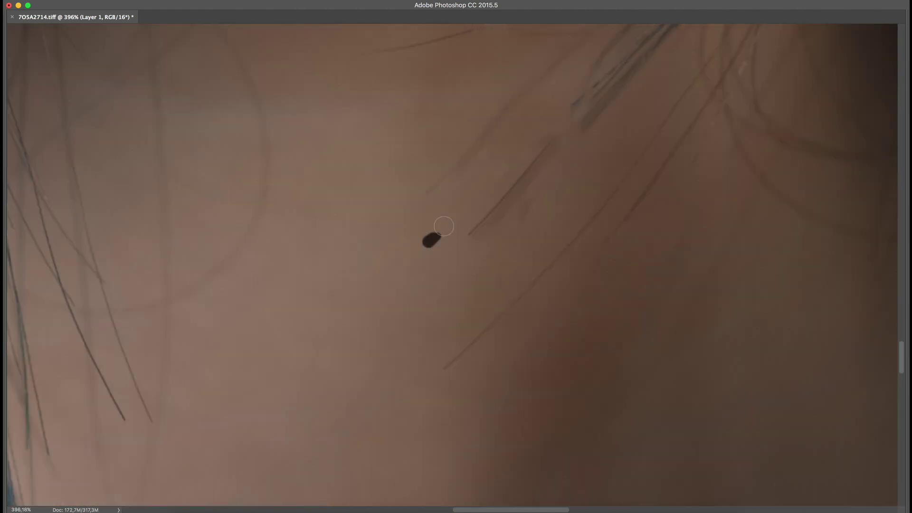
left_click(533, 198)
mouse_move(477, 228)
left_mouse_down()
mouse_move(523, 175)
mouse_move(511, 177)
mouse_move(439, 260)
left_mouse_up()
left_click_drag(354, 275, 519, 107)
left_click_drag(489, 163, 443, 209)
scroll(444, 210, "up", 3)
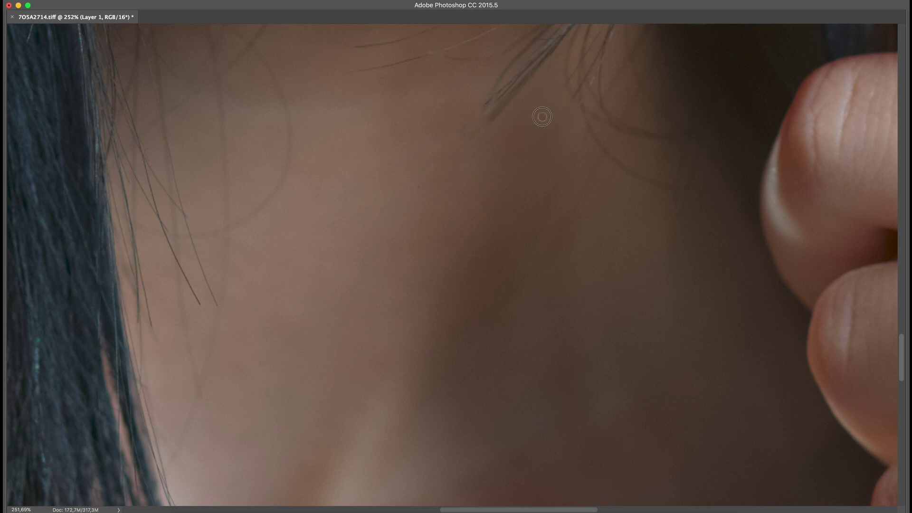
- Heal the thin hairs under the chin and clean up the frayed tip of the held lock
left_click_drag(505, 337, 496, 336)
scroll(416, 224, "up", 3)
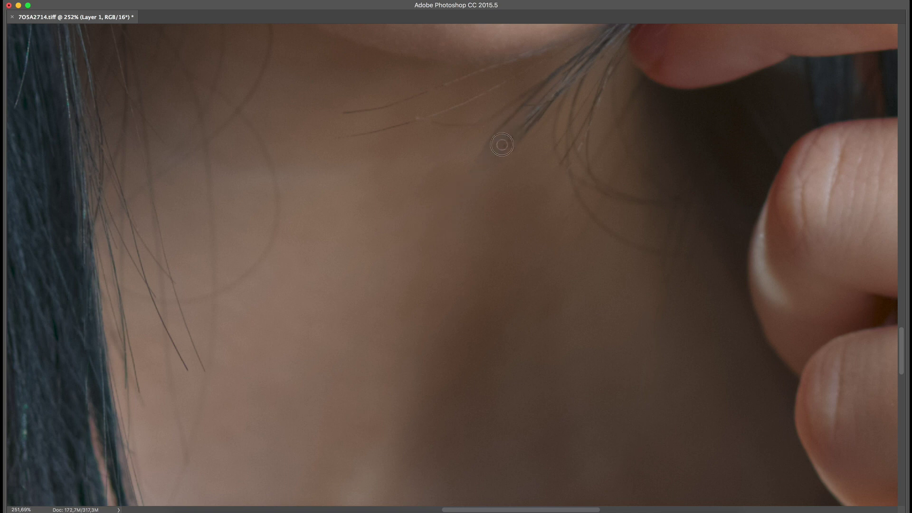
scroll(545, 145, "down", 1)
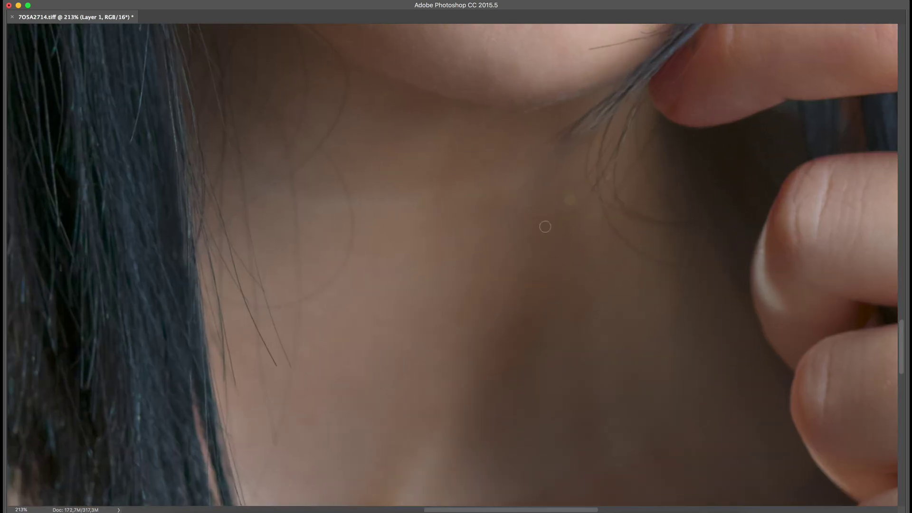
scroll(539, 213, "down", 1)
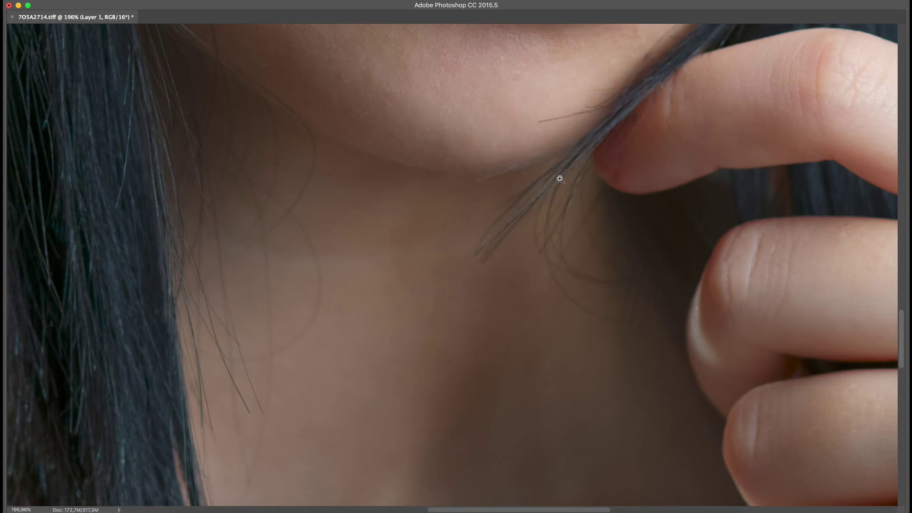
scroll(504, 315, "up", 5)
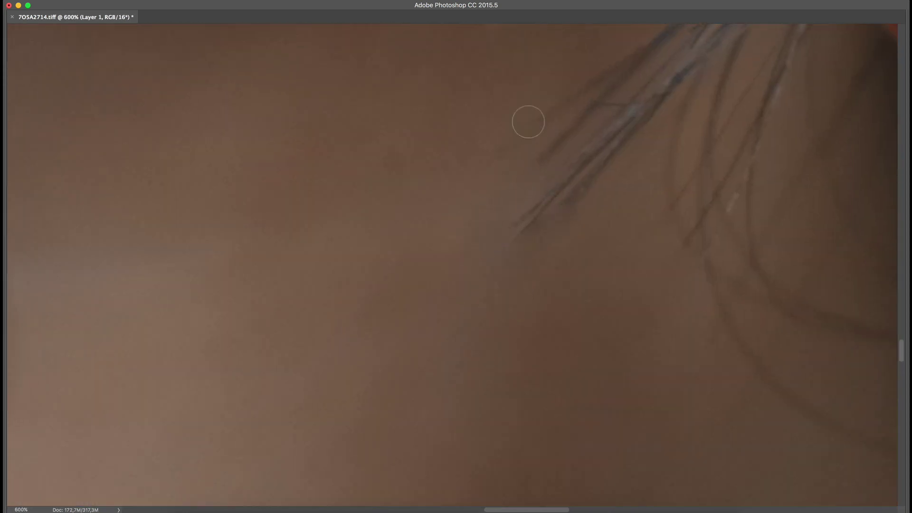
mouse_move(617, 208)
left_mouse_down()
mouse_move(545, 230)
mouse_move(578, 234)
left_mouse_up()
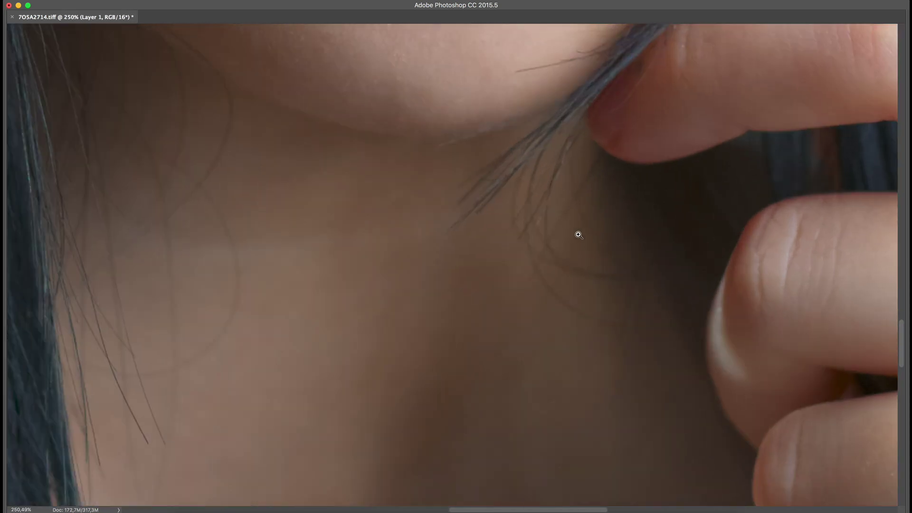
- Heal the curved loose hairs below the fingertip and the short stray hair on the chin beside the lock
mouse_move(540, 183)
left_mouse_down()
mouse_move(544, 173)
mouse_move(589, 317)
left_mouse_up()
mouse_move(540, 161)
left_mouse_down()
mouse_move(524, 211)
mouse_move(632, 280)
left_mouse_up()
mouse_move(572, 152)
left_mouse_down()
mouse_move(576, 191)
mouse_move(634, 268)
left_mouse_up()
key("z")
mouse_move(573, 140)
left_mouse_down()
mouse_move(582, 189)
mouse_move(630, 174)
left_mouse_up()
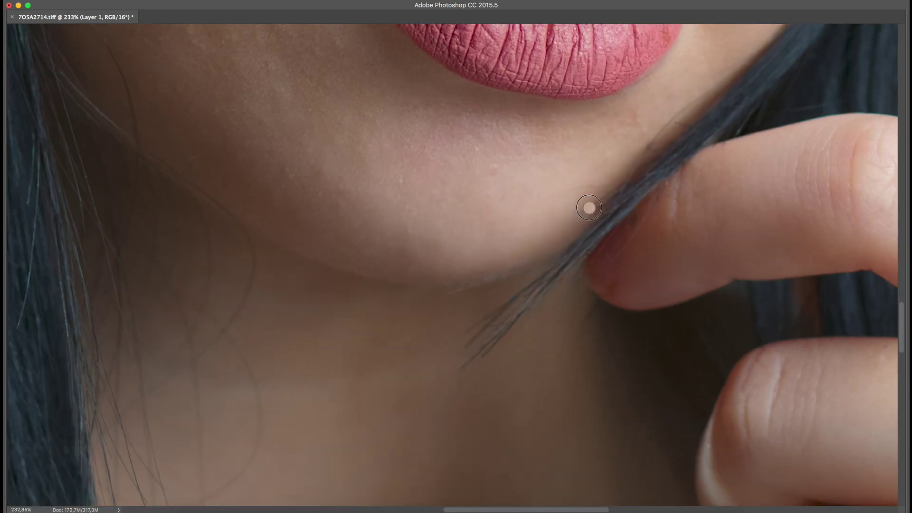
- Heal the stray hair on the dark background beside the mask's outer edge below the ear
scroll(549, 228, "down", 8)
scroll(535, 234, "up", 4)
scroll(625, 177, "up", 7)
scroll(625, 177, "right", 4)
mouse_move(608, 283)
left_mouse_down()
mouse_move(622, 285)
mouse_move(629, 259)
left_mouse_up()
left_click_drag(508, 286, 546, 263)
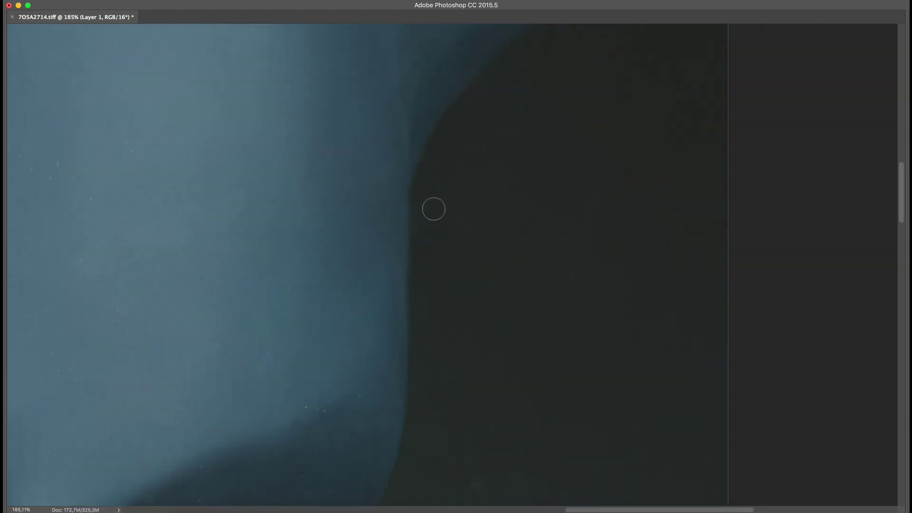
- Clean up the dark background along the mask's curved outer edge with a 43 px healing brush
left_click_drag(433, 209, 464, 269)
left_click_drag(573, 236, 587, 236)
left_click_drag(528, 302, 537, 303)
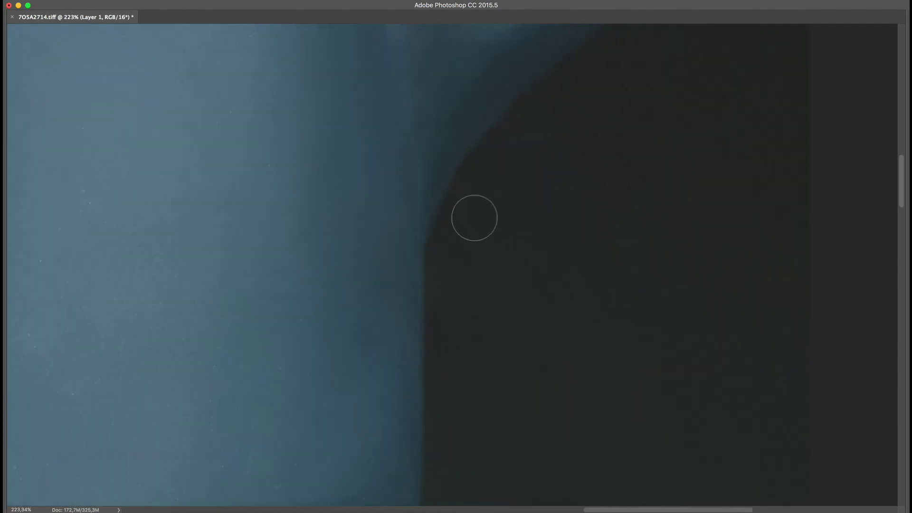
left_click_drag(525, 210, 500, 209)
mouse_move(511, 204)
left_mouse_down()
mouse_move(525, 200)
mouse_move(555, 292)
left_mouse_up()
left_click_drag(507, 238, 517, 227)
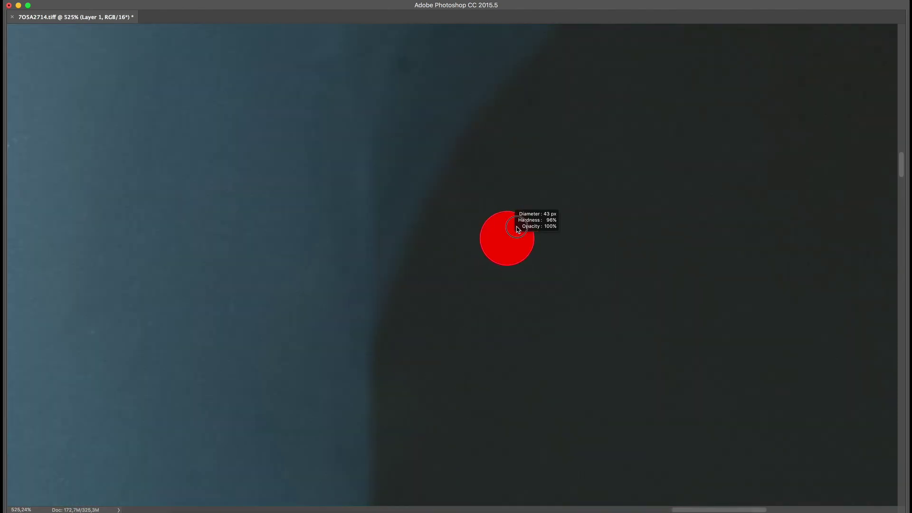
- Show the hidden panels and heal the dark background beside the mask's outer eye opening
scroll(518, 229, "down", 5)
scroll(530, 183, "up", 4)
key("Tab")
scroll(518, 231, "down", 5)
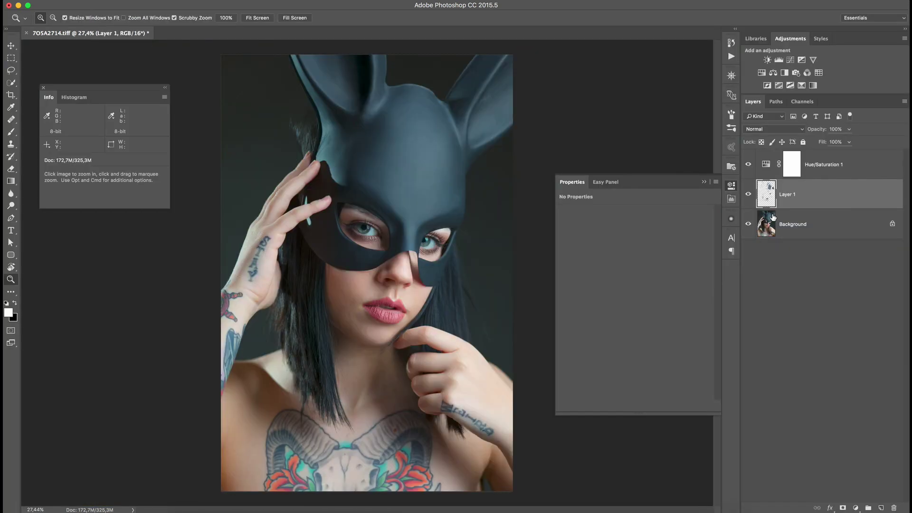
scroll(434, 255, "up", 3)
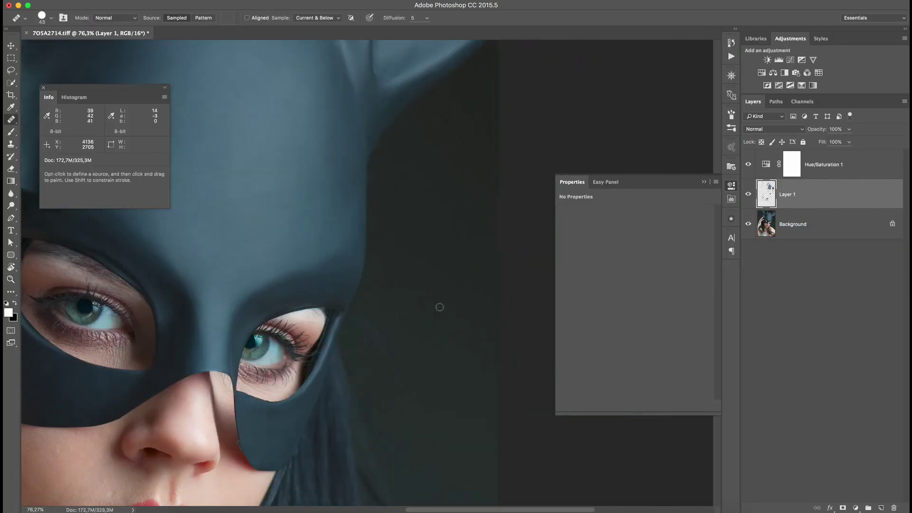
- Inspect the dark background and hair beside the mask's outer edge for remaining flaws
key("z")
left_click_drag(440, 307, 393, 337)
left_click_drag(498, 124, 474, 144)
left_click_drag(394, 177, 430, 177)
left_click_drag(404, 239, 428, 239)
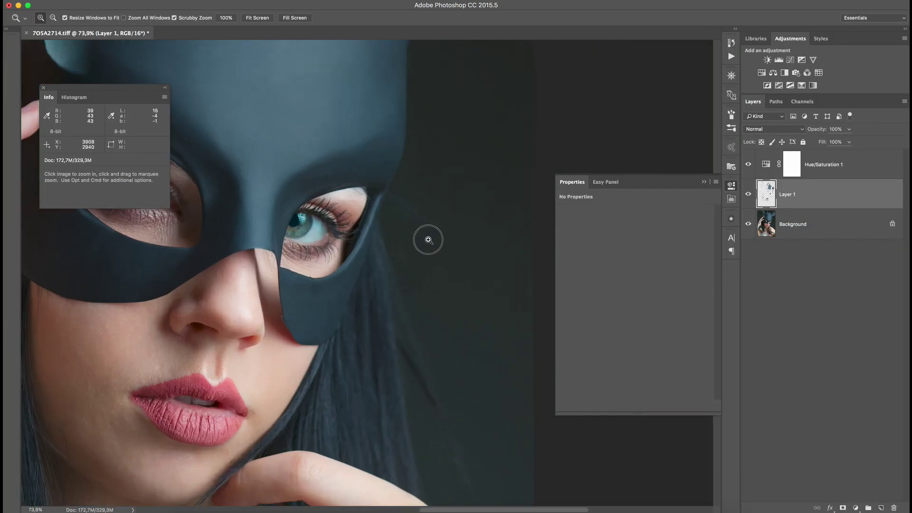
scroll(428, 240, "up", 2)
key("s")
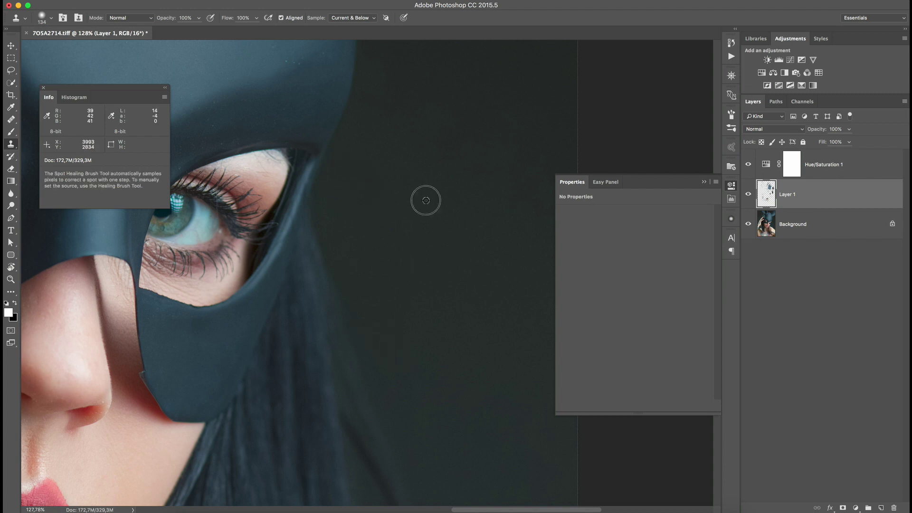
key("z")
scroll(468, 276, "down", 5)
- Heal the loose wisps at the outer edge of the hair tuft above the raised fingertips with the Spot Healing Brush
scroll(418, 305, "up", 7)
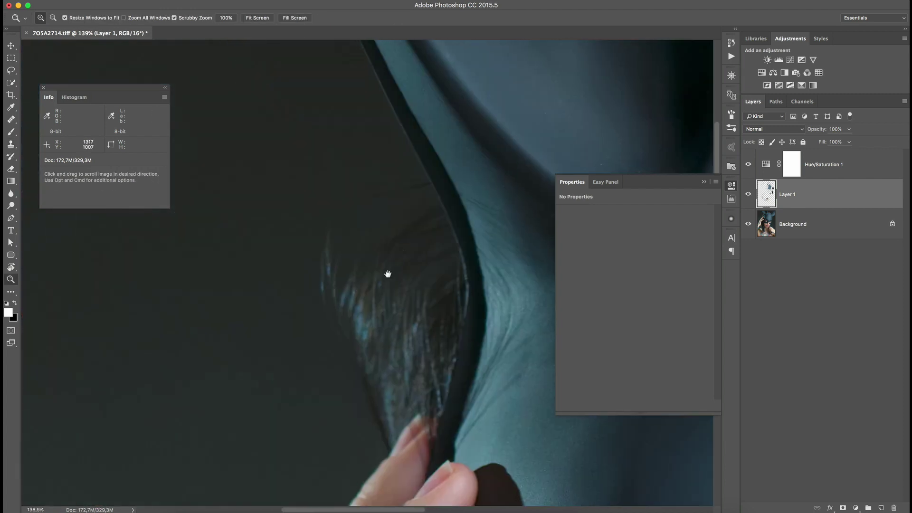
key("j")
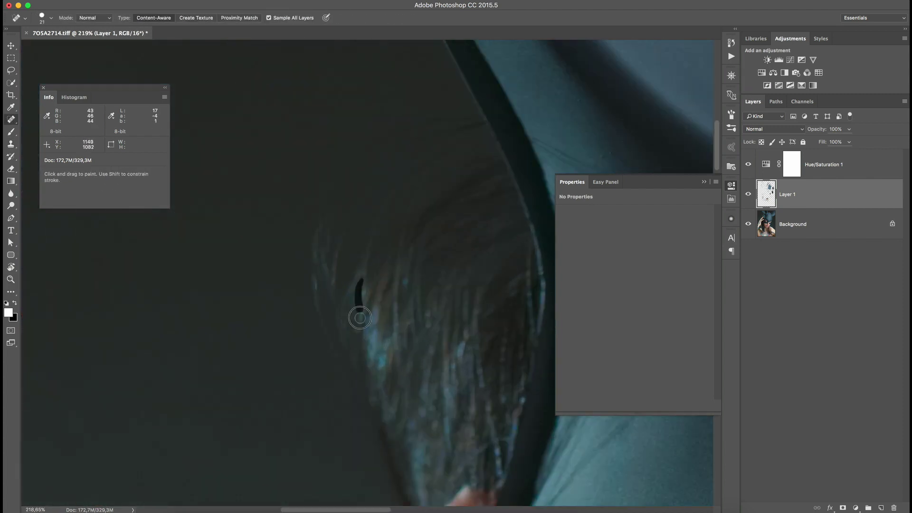
key("z")
mouse_move(428, 275)
left_mouse_down()
mouse_move(352, 290)
mouse_move(431, 269)
mouse_move(522, 269)
left_mouse_up()
key("j")
left_click_drag(356, 187, 326, 222)
mouse_move(324, 260)
left_mouse_down()
mouse_move(324, 283)
mouse_move(352, 330)
mouse_move(335, 192)
left_mouse_up()
- Heal the bright teal glints inside the hair tuft above the raised fingertips
scroll(422, 270, "down", 3)
scroll(423, 285, "up", 3)
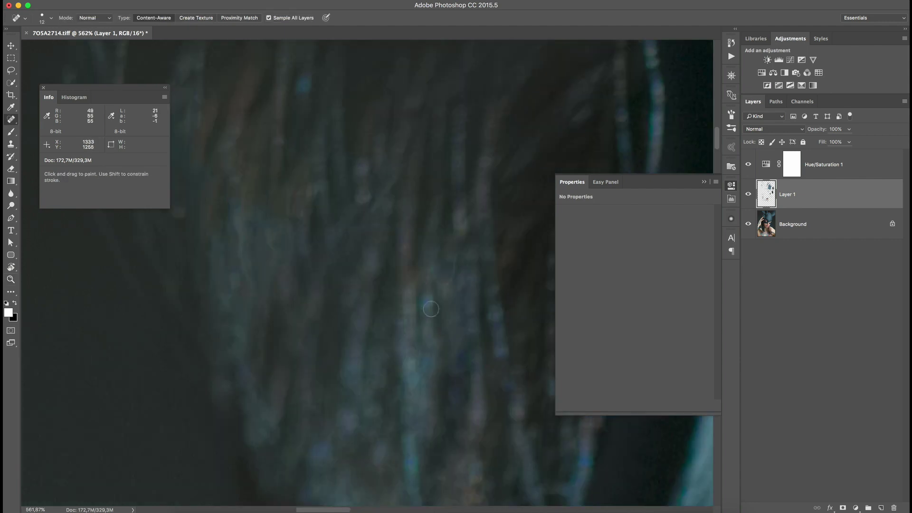
left_click_drag(420, 290, 430, 317)
left_click_drag(389, 340, 391, 394)
scroll(428, 332, "down", 6)
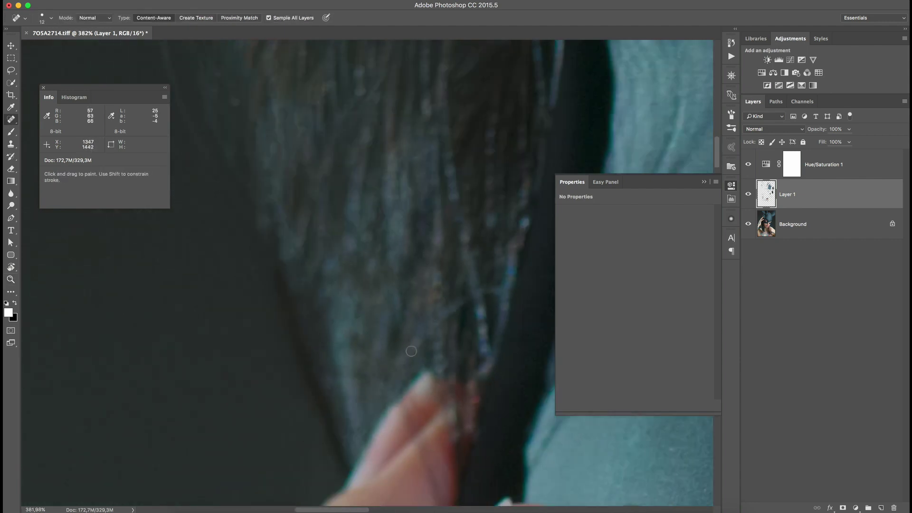
key("z")
scroll(324, 352, "up", 5)
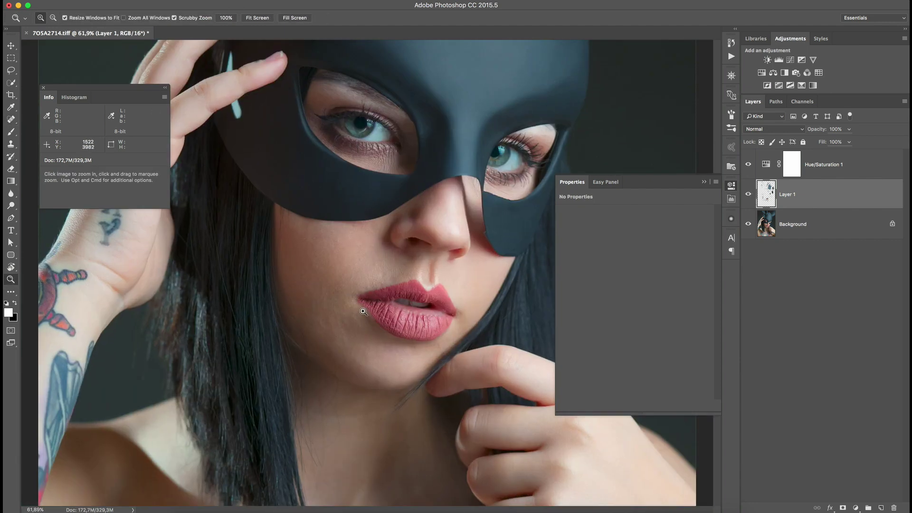
- Touch up the skin beside the corner of the mouth with the Spot Healing Brush
key("j")
left_click_drag(366, 223, 366, 214)
key("z")
left_click_drag(365, 207, 285, 207)
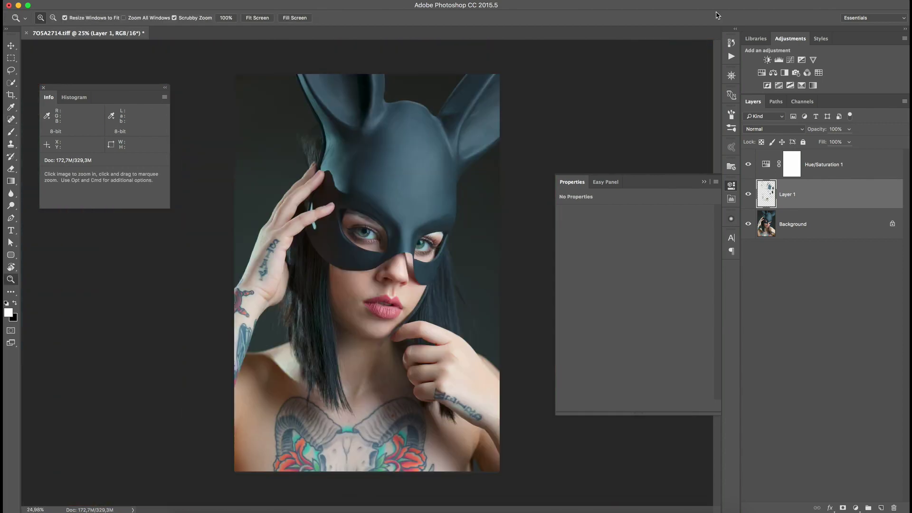
- Heal the fine hair shadows on the shaded neck just below the jaw with the Spot Healing Brush
left_click_drag(405, 413, 383, 310)
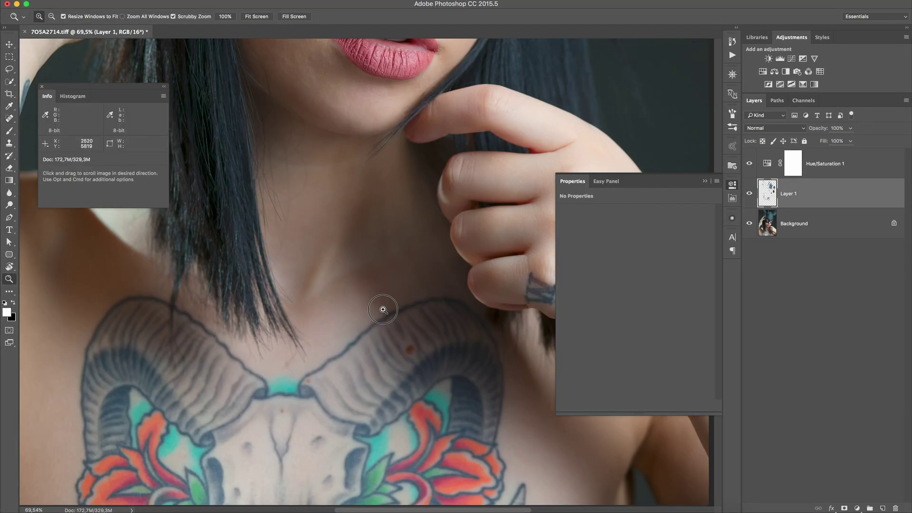
scroll(384, 310, "down", 4)
key("Tab")
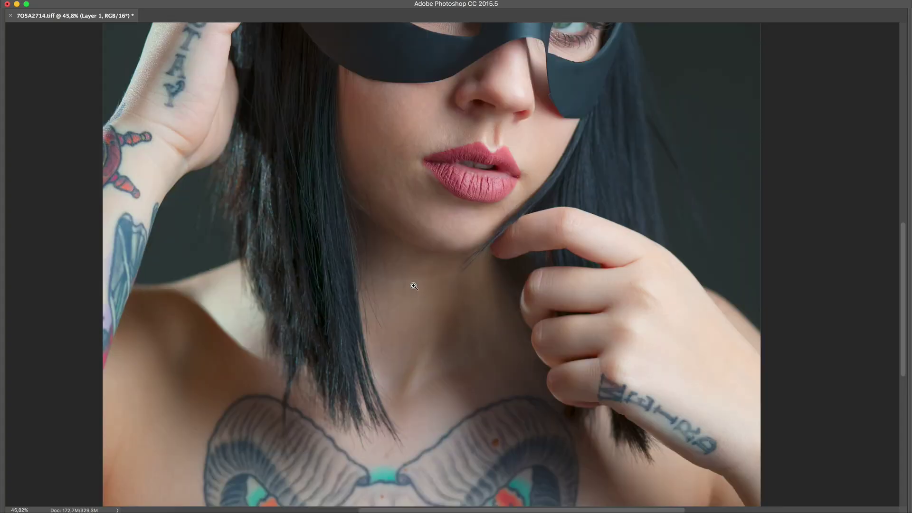
scroll(383, 339, "up", 5)
key("j")
left_click_drag(447, 258, 446, 259)
scroll(432, 276, "up", 2)
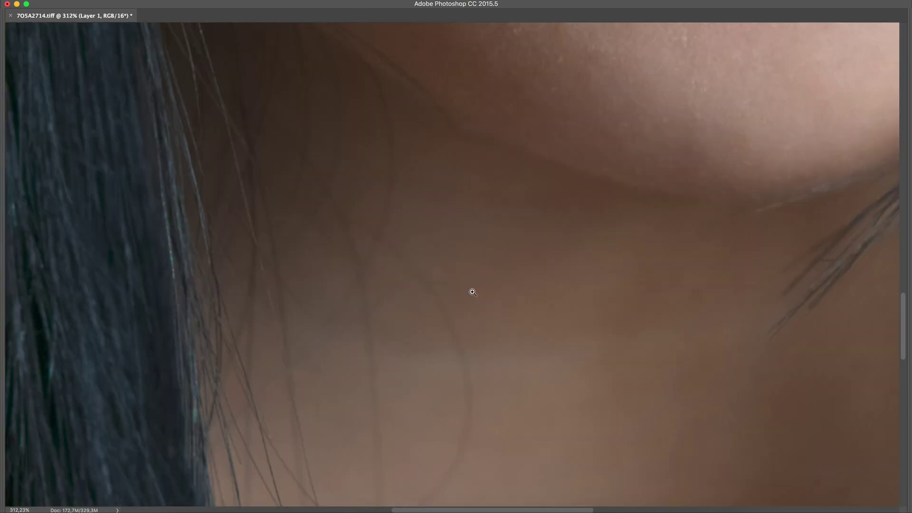
scroll(372, 313, "down", 1)
mouse_move(350, 328)
left_mouse_down()
mouse_move(401, 234)
mouse_move(431, 232)
left_mouse_up()
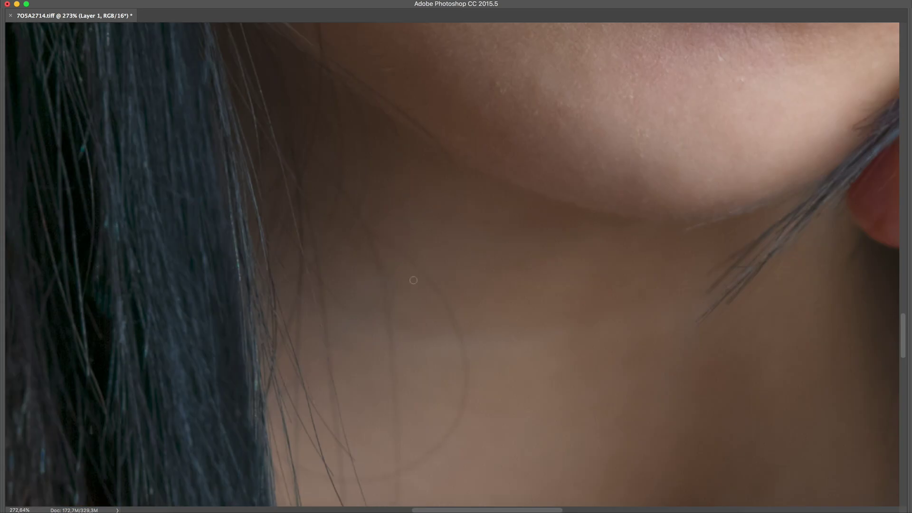
mouse_move(369, 291)
left_mouse_down()
mouse_move(429, 254)
mouse_move(281, 273)
left_mouse_up()
- Heal the long curved hair shadow running down the neck beneath the chin
key("z")
key("Tab")
key("Tab")
mouse_move(341, 245)
left_mouse_down()
mouse_move(450, 230)
mouse_move(480, 247)
left_mouse_up()
key("j")
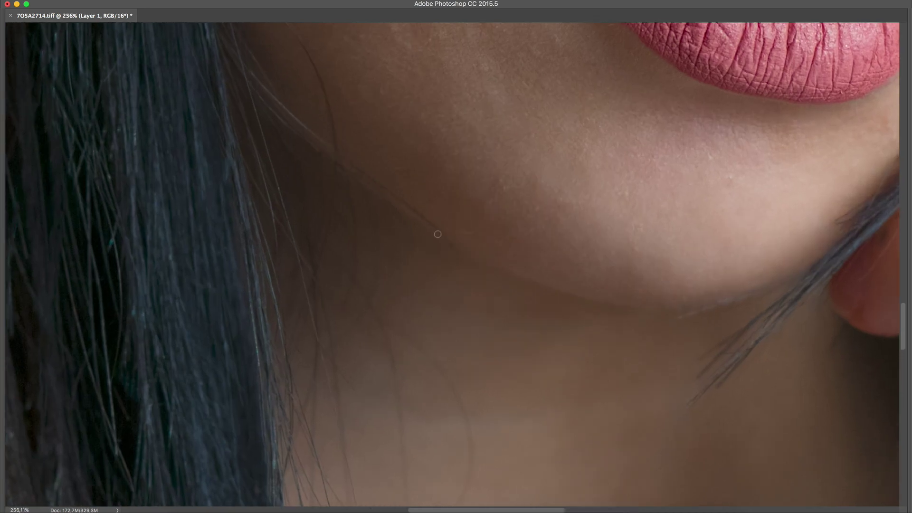
scroll(451, 245, "down", 3)
scroll(430, 283, "up", 2)
left_click_drag(366, 193, 432, 223)
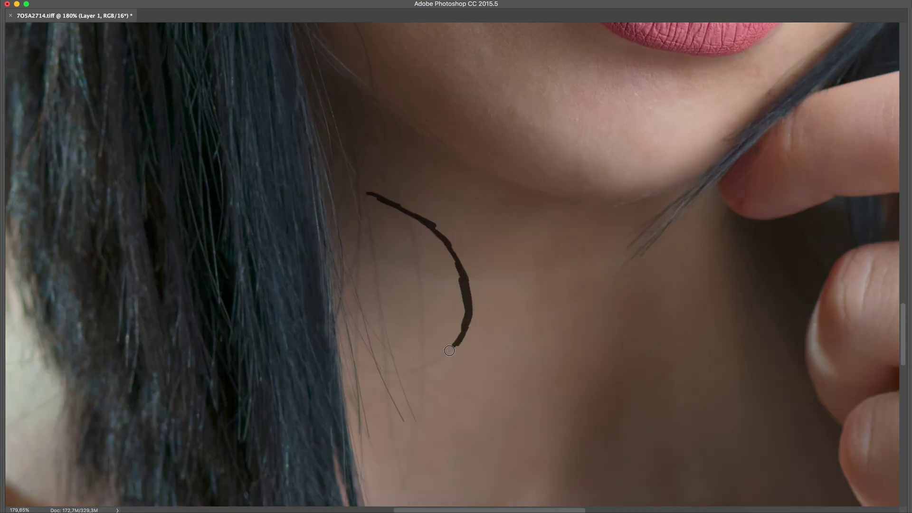
left_click_drag(356, 364, 344, 364)
- Heal the loose hair ends on the neck along the inner edge of the long hair
scroll(446, 351, "down", 3)
scroll(503, 275, "up", 3)
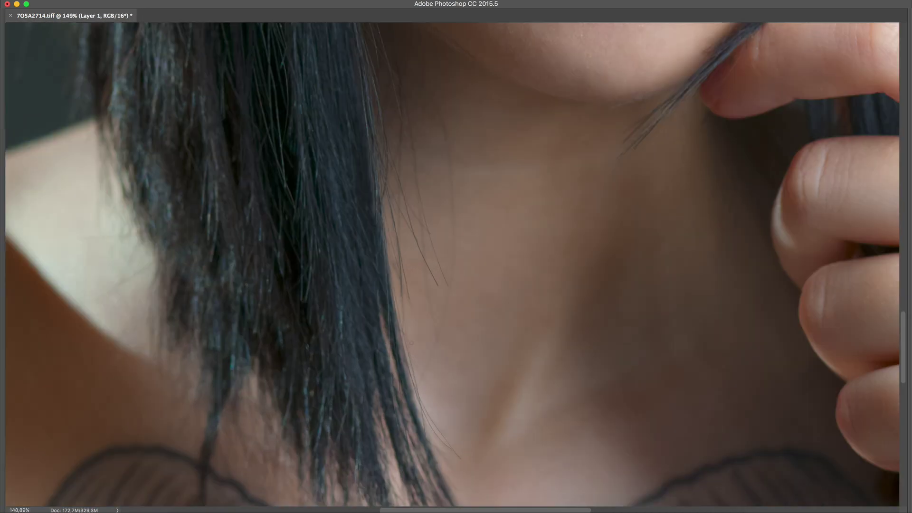
mouse_move(418, 386)
left_mouse_down()
mouse_move(451, 272)
mouse_move(452, 132)
left_mouse_up()
left_click_drag(423, 228, 412, 132)
scroll(428, 375, "up", 3)
left_click_drag(428, 384, 428, 374)
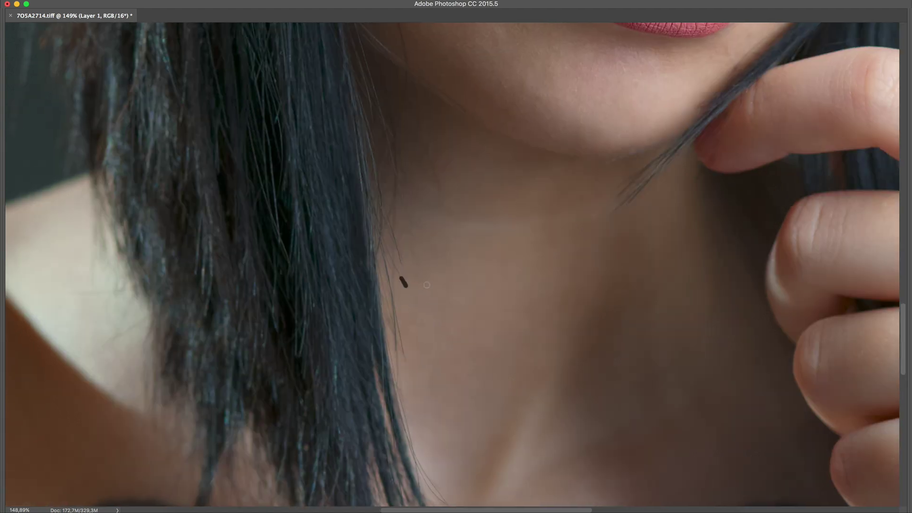
- Heal the thin stray hairs lying over the cheek and jawline beside the long hair
scroll(413, 228, "down", 5)
scroll(460, 230, "up", 6)
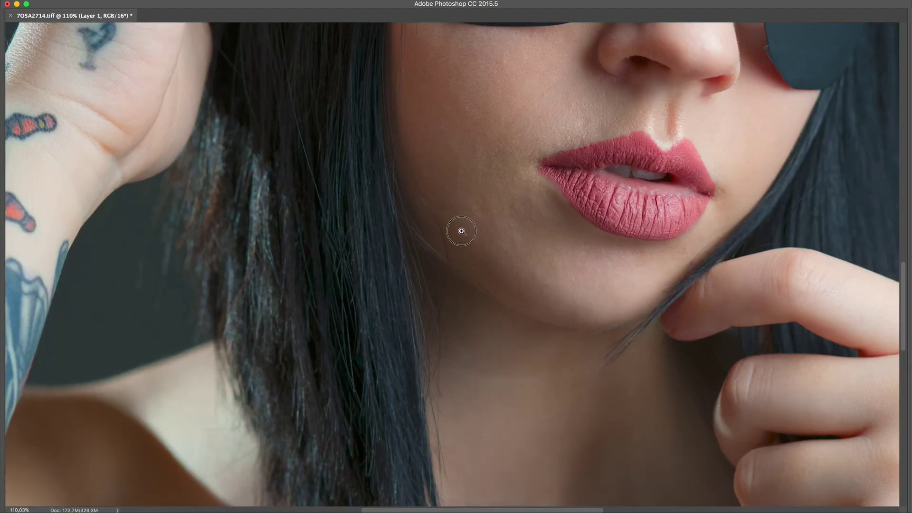
mouse_move(381, 143)
left_mouse_down()
mouse_move(446, 270)
mouse_move(444, 368)
left_mouse_up()
scroll(421, 241, "down", 5)
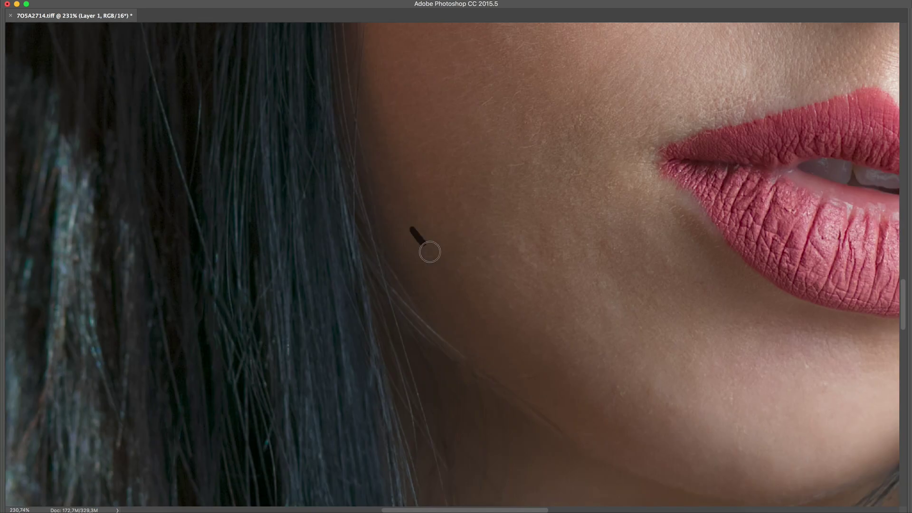
scroll(466, 246, "up", 7)
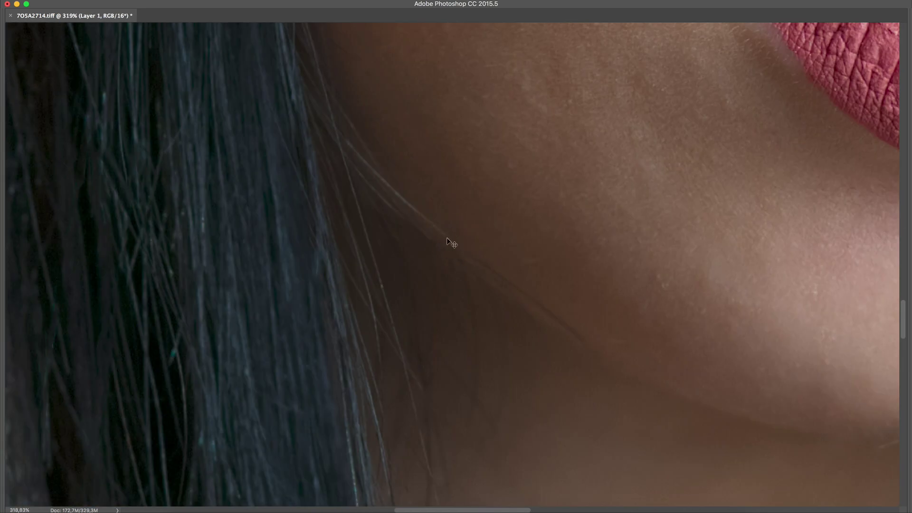
- Heal the long stray strand running through the dark hair between the palm and the cheek
scroll(446, 240, "down", 5)
scroll(356, 217, "up", 4)
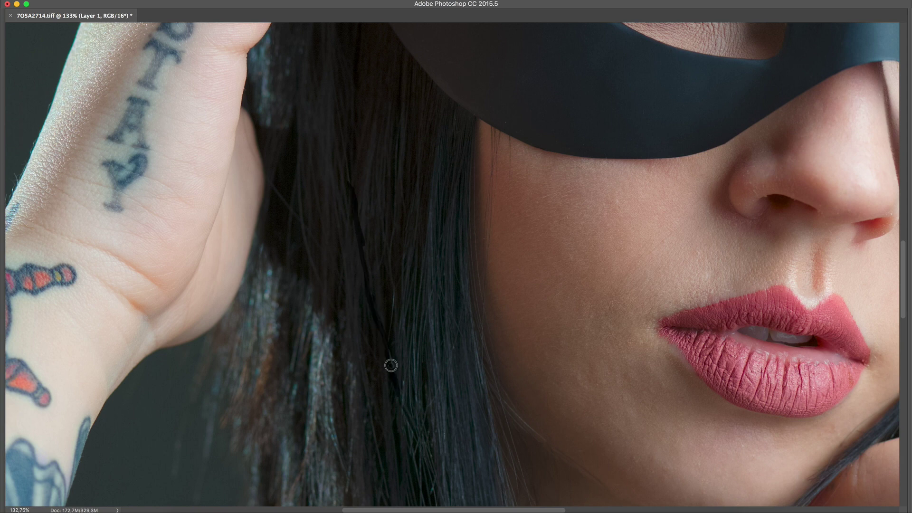
left_click_drag(391, 365, 391, 367)
- Heal the blurry hair wisps against the dark background between the tattooed forearm and the hair
scroll(371, 292, "down", 4)
scroll(403, 347, "up", 6)
left_click_drag(358, 242, 347, 339)
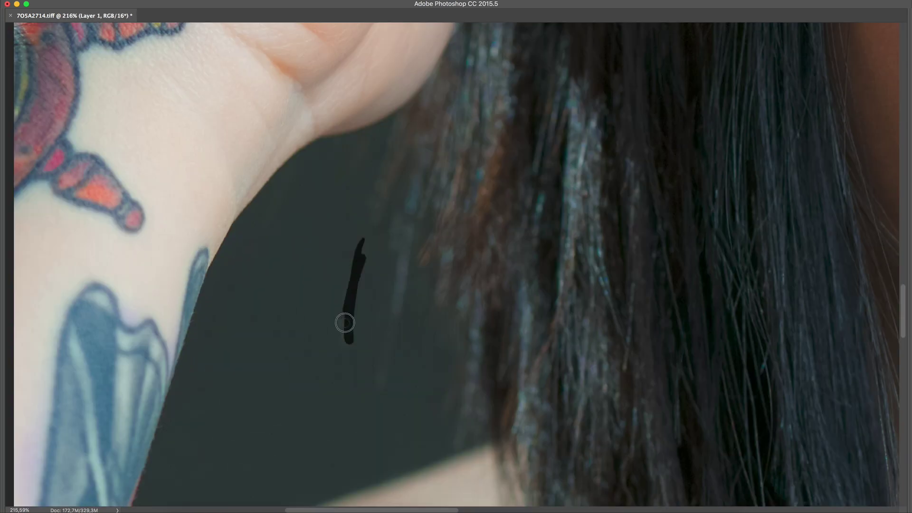
left_click_drag(379, 396, 409, 214)
left_click_drag(350, 269, 332, 334)
left_click_drag(409, 266, 384, 324)
scroll(422, 285, "down", 5)
scroll(423, 198, "up", 4)
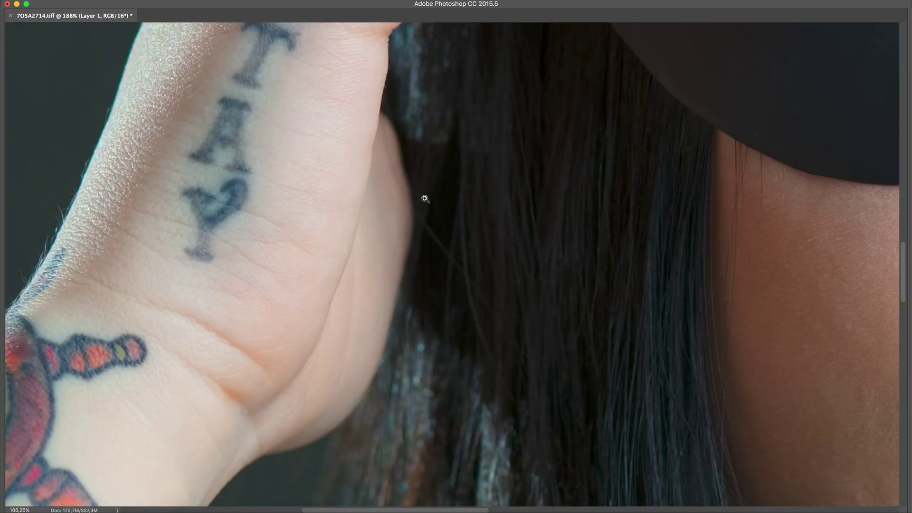
- Heal the stray strand crossing the dark hair beside the palm's edge and check the whole portrait
mouse_move(385, 117)
left_mouse_down()
mouse_move(448, 253)
mouse_move(495, 317)
left_mouse_up()
scroll(483, 299, "down", 5)
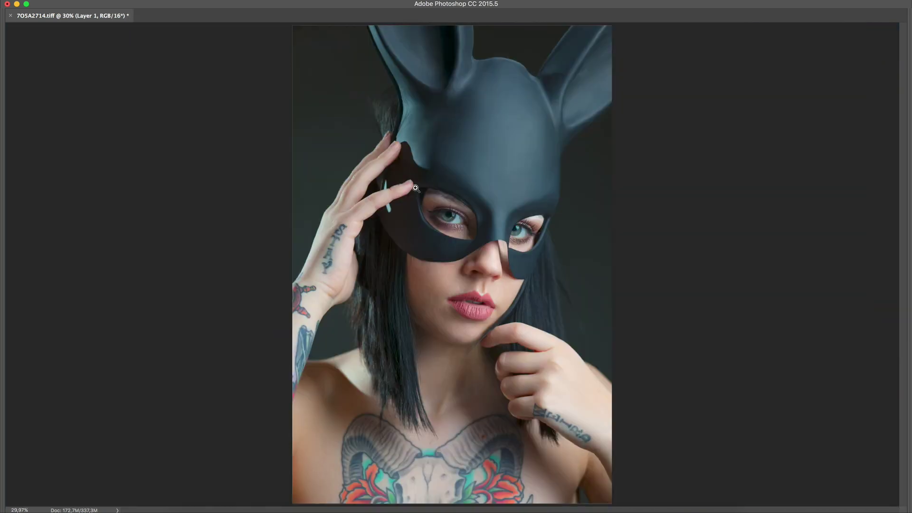
scroll(415, 188, "down", 3)
scroll(429, 315, "up", 5)
scroll(418, 367, "down", 4)
scroll(448, 299, "down", 2)
scroll(529, 279, "up", 2)
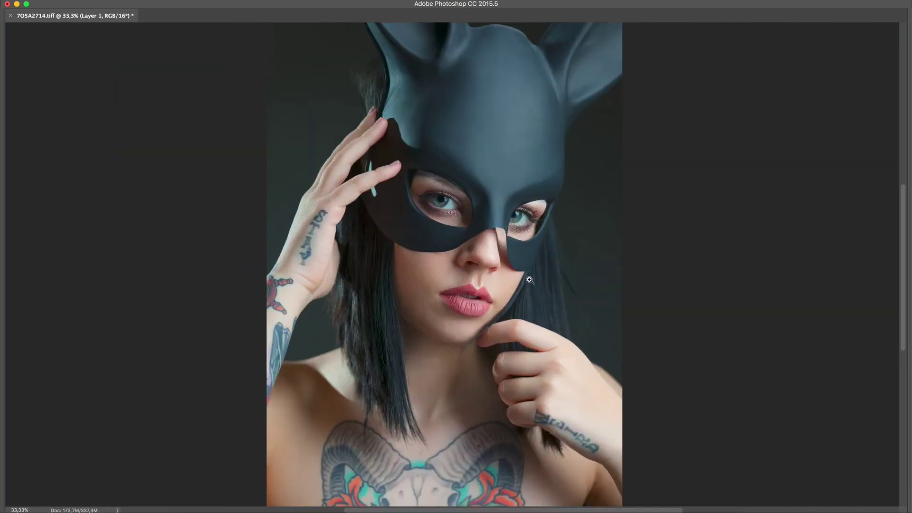
- Copy the lassoed hair section below the mask's far side over the hair beside the raised arm and merge it down
key("Tab")
key("super+alt+c")
key("Escape")
key("super+t")
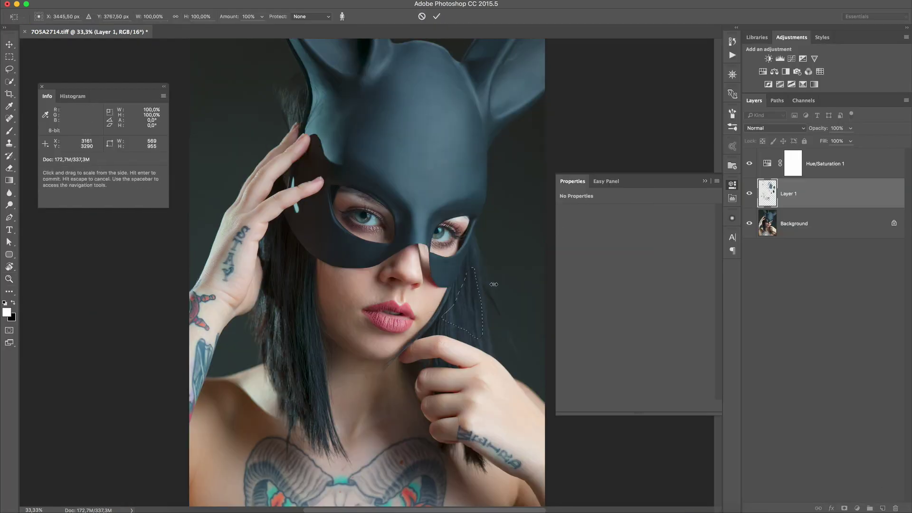
key("Escape")
key("super+j")
left_click_drag(478, 288, 273, 323)
key("super+e")
- Copy a long section of the dark hair between the palm and the cheek onto a new layer
key("z")
mouse_move(317, 272)
left_mouse_down()
mouse_move(352, 272)
mouse_move(375, 344)
mouse_move(356, 209)
left_mouse_up()
key("l")
key("super+j")
left_click_drag(367, 273, 333, 250)
- Rotate the copied hair about 8.5 degrees, widen it to about 129%, and place it over the glittering outer hair
key("super+t")
left_click_drag(350, 166, 394, 189)
left_click_drag(304, 337, 335, 307)
left_click_drag(394, 141, 344, 246)
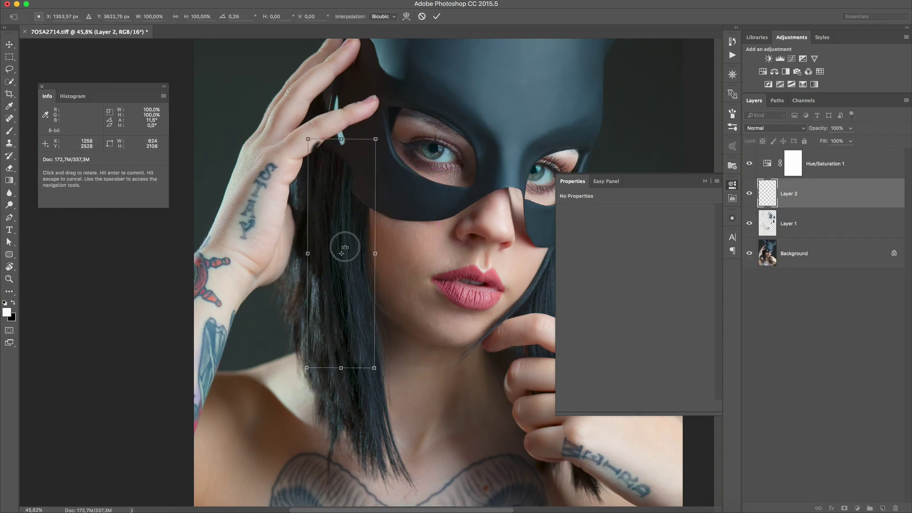
mouse_move(359, 305)
left_mouse_down()
mouse_move(328, 360)
mouse_move(364, 299)
left_mouse_up()
left_click_drag(375, 169, 393, 187)
left_click_drag(336, 326, 330, 323)
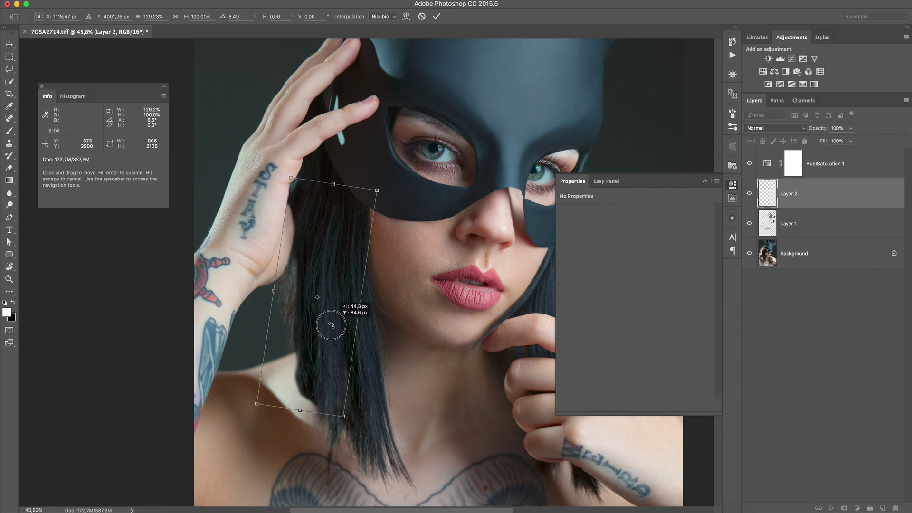
key("Return")
- Blend the upper and outer edges of the copied hair using the Eraser at 40% opacity
key("e")
left_click_drag(338, 216, 369, 228)
left_click_drag(309, 192, 299, 233)
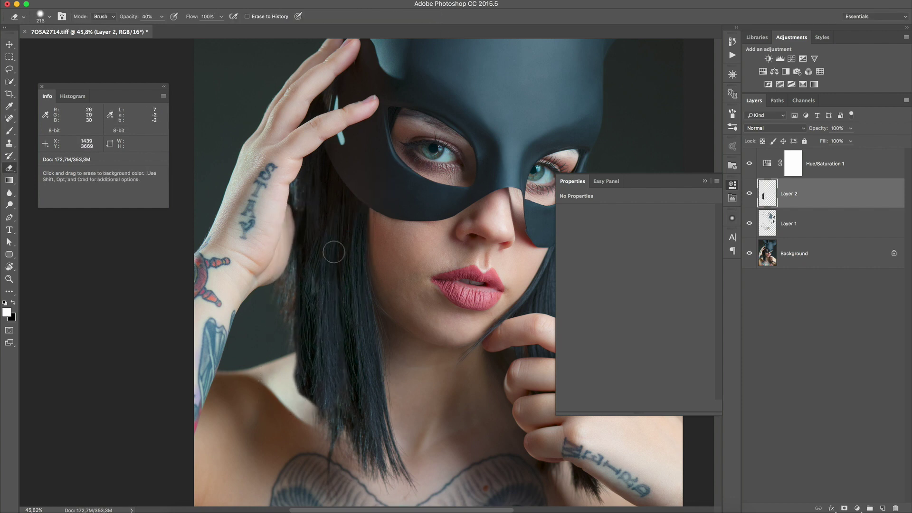
mouse_move(299, 323)
left_mouse_down()
mouse_move(306, 357)
mouse_move(309, 320)
mouse_move(320, 332)
mouse_move(294, 331)
left_mouse_up()
key("z")
left_click(299, 314, "alt")
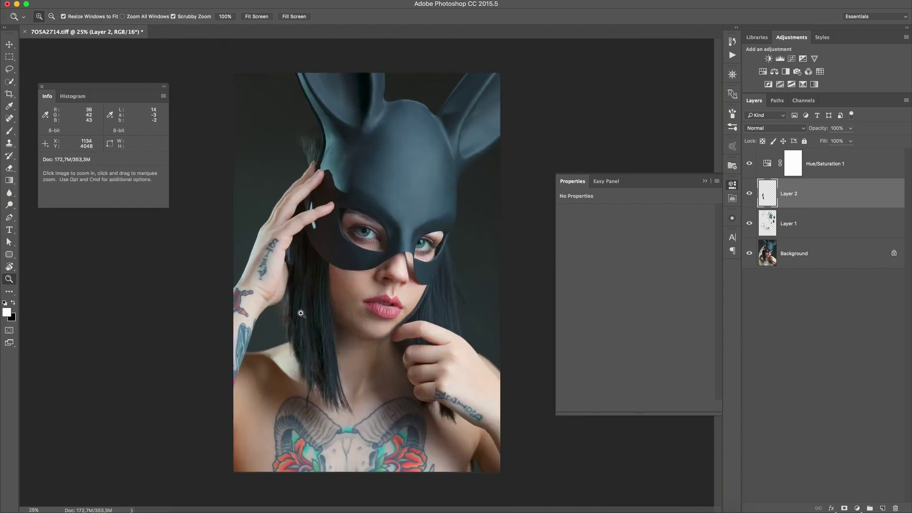
- Paste another hair patch and position it over the brownish, glittering hair beneath the palm
left_click(299, 314)
left_click(299, 313)
key("super+v")
key("super+t")
left_click_drag(470, 287, 289, 289)
key("Return")
key("v")
left_click_drag(351, 299, 297, 256)
- Soften the pasted hair patch with the Eraser at 30% opacity and move Layer 3 below Layer 2
key("e")
left_click_drag(275, 214, 312, 212)
mouse_move(273, 259)
left_mouse_down()
mouse_move(305, 139)
mouse_move(307, 230)
left_mouse_up()
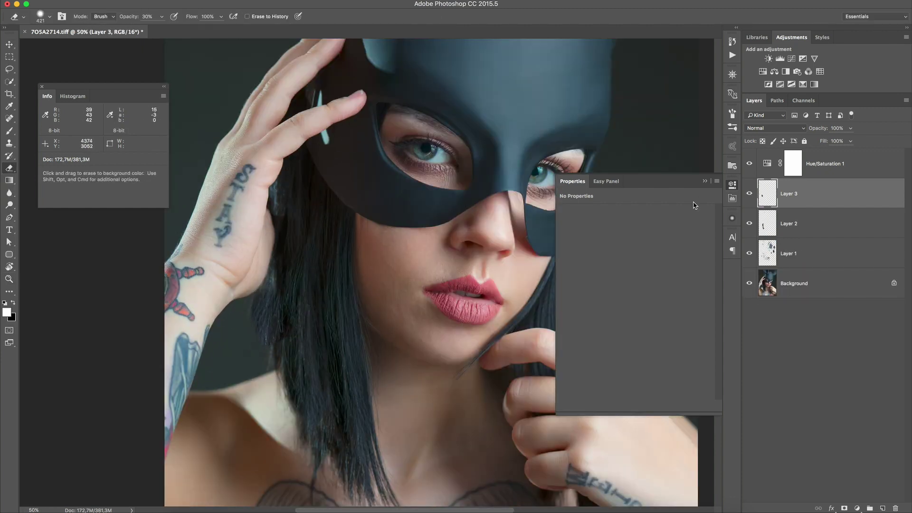
key("bracketleft")
key("bracketleft")
key("ctrl+bracketleft")
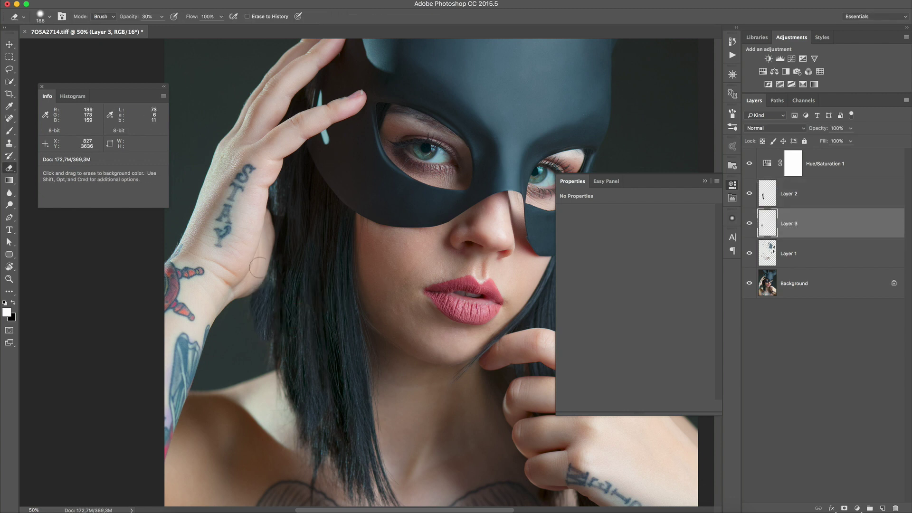
- Clone dark hair over the bright strands beside the palm's edge with the Clone Stamp at 40% opacity
key("s")
scroll(298, 270, "up", 5)
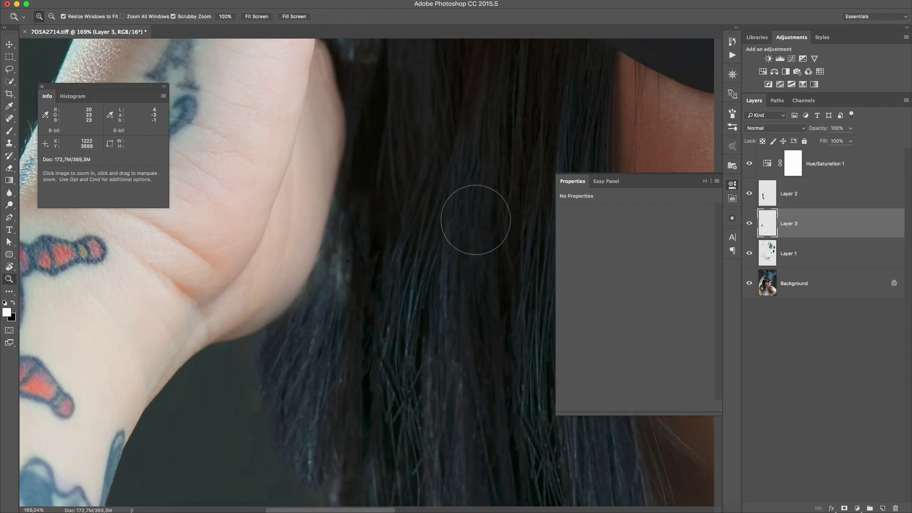
key("4")
mouse_move(334, 273)
left_mouse_down()
mouse_move(342, 214)
mouse_move(361, 195)
left_mouse_up()
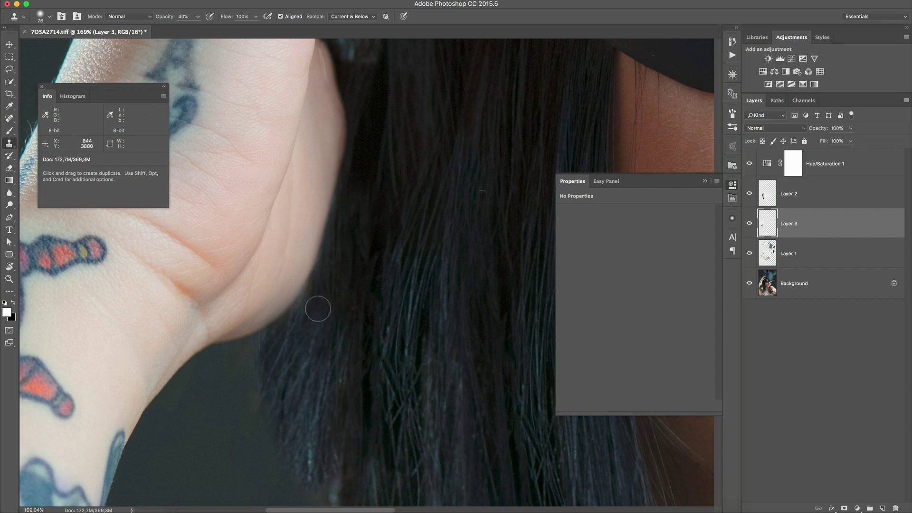
- Fade the lower tip of the hair patch beneath the palm with the Eraser at 30% opacity
key("e")
key("ctrl+0")
scroll(340, 315, "up", 5)
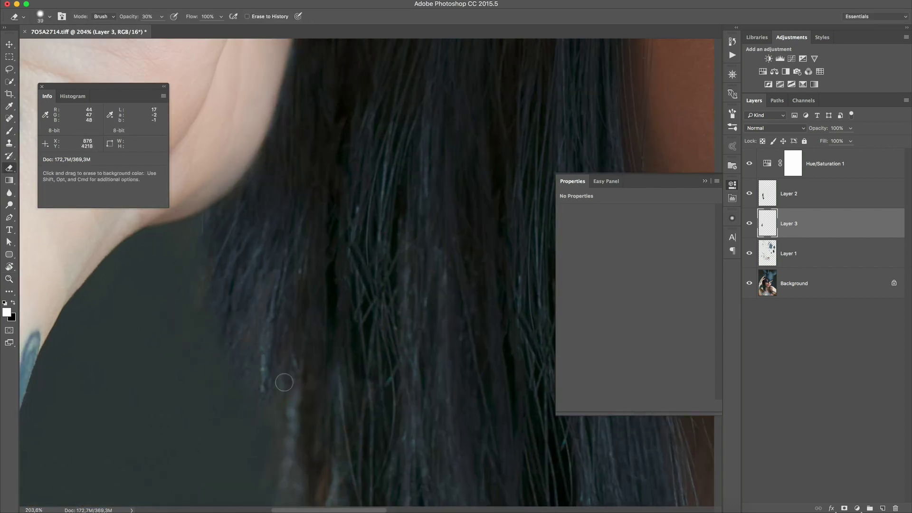
key("ctrl+0")
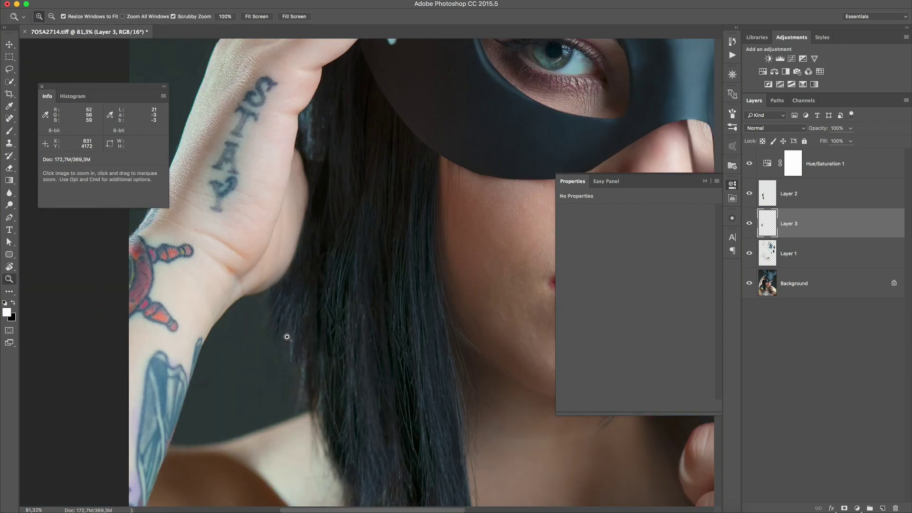
scroll(285, 309, "up", 4)
- Lower Layer 3's opacity to 68% and refine the outer edge of its hair patch with the Eraser
key("b")
left_click_drag(842, 141, 844, 141)
key("z")
left_click_drag(415, 223, 327, 223)
left_click_drag(230, 330, 333, 329)
key("e")
left_click_drag(281, 356, 268, 385, "ctrl+alt")
key("z")
left_click_drag(326, 285, 352, 285)
- Compare the hair with and without the patches on Layer 3 and Layer 2
left_click(749, 223)
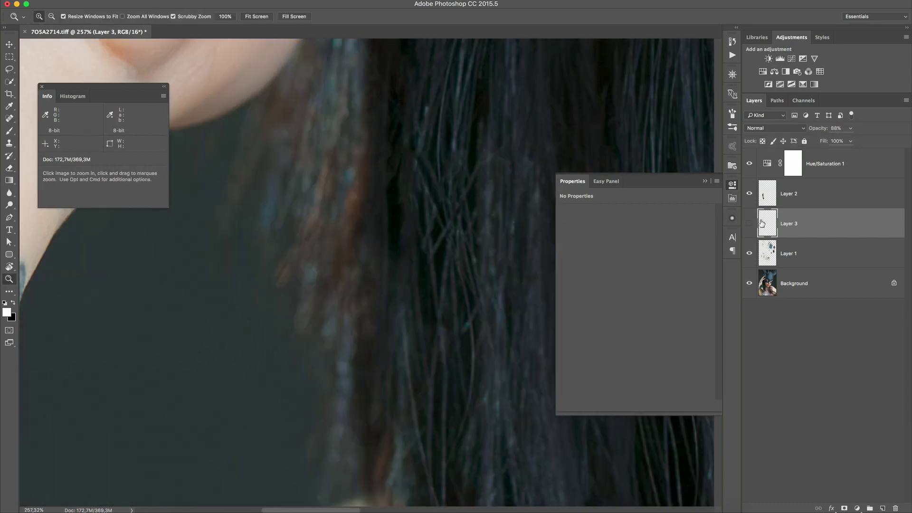
mouse_move(437, 238)
left_mouse_down()
mouse_move(401, 238)
mouse_move(432, 238)
left_mouse_up()
left_click(789, 194)
left_click(749, 193)
left_click(749, 194)
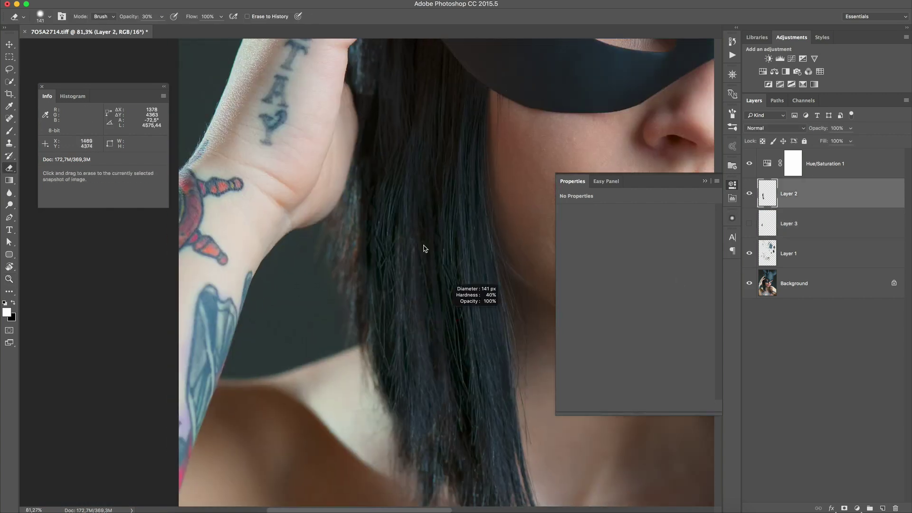
key("ctrl+0")
left_click_drag(789, 223, 895, 508)
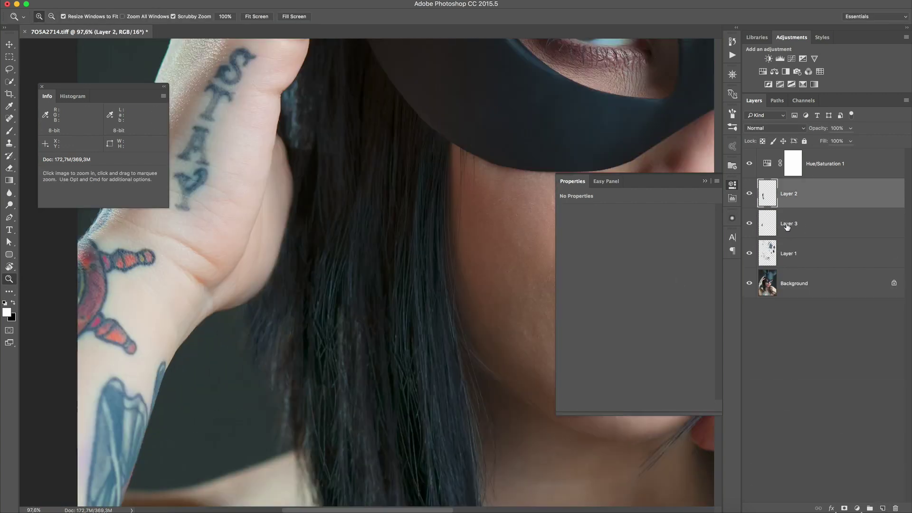
- On Layer 1, heal the loose strand hanging over the ram's horn tattoo with the Spot Healing Brush
scroll(367, 305, "down", 5)
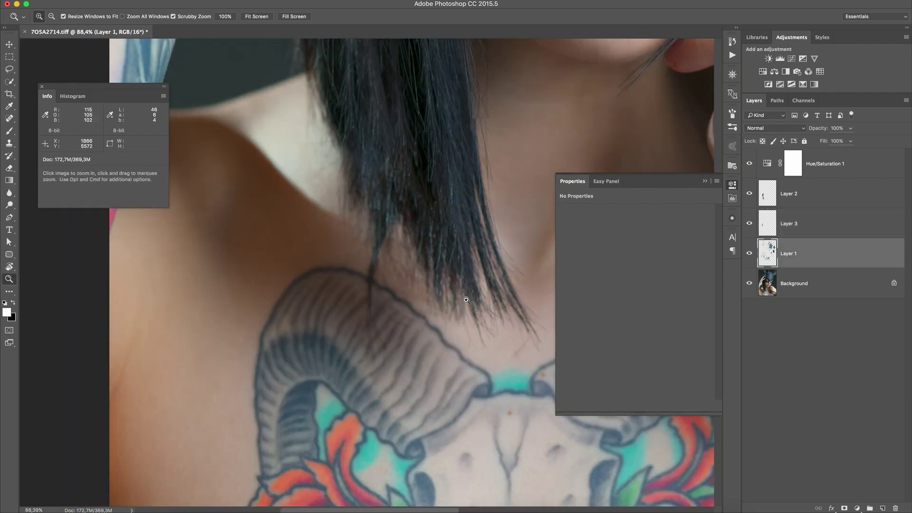
mouse_move(373, 215)
left_mouse_down()
mouse_move(364, 344)
mouse_move(446, 341)
left_mouse_up()
left_click_drag(330, 336, 323, 336)
left_click_drag(305, 360, 298, 329)
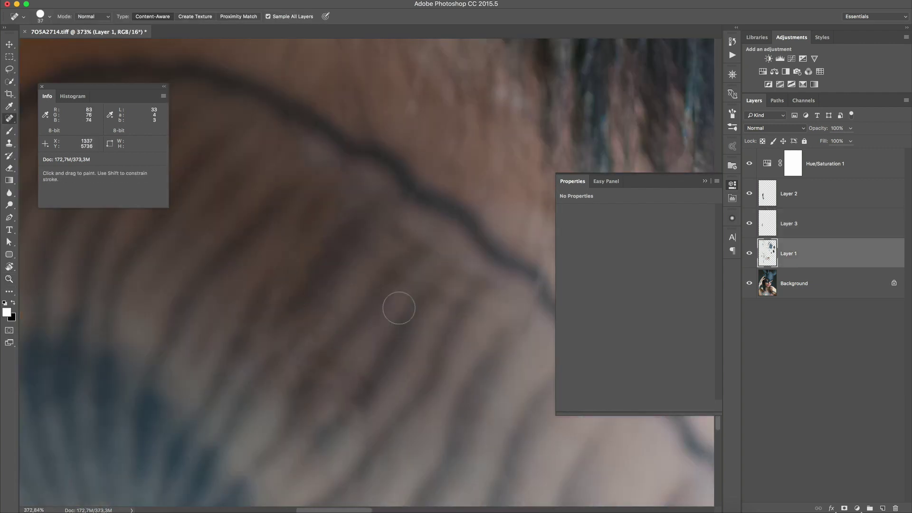
key("z")
mouse_move(399, 308)
left_mouse_down()
mouse_move(330, 266)
mouse_move(385, 345)
mouse_move(452, 313)
left_mouse_up()
- Clone dark hair over the teal glints near the hair ends with the Clone Stamp at 40% opacity
key("s")
left_click_drag(388, 329, 377, 277)
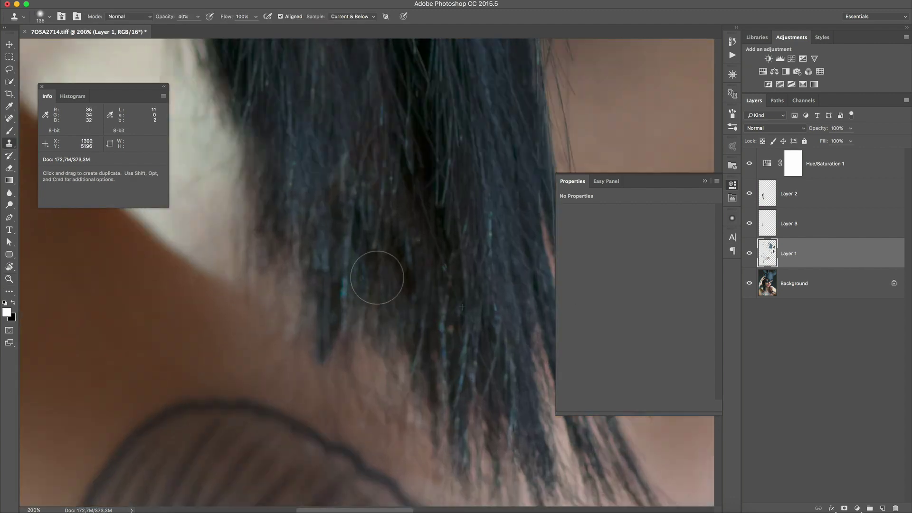
key("z")
left_click_drag(499, 204, 451, 200)
left_click_drag(285, 382, 280, 357)
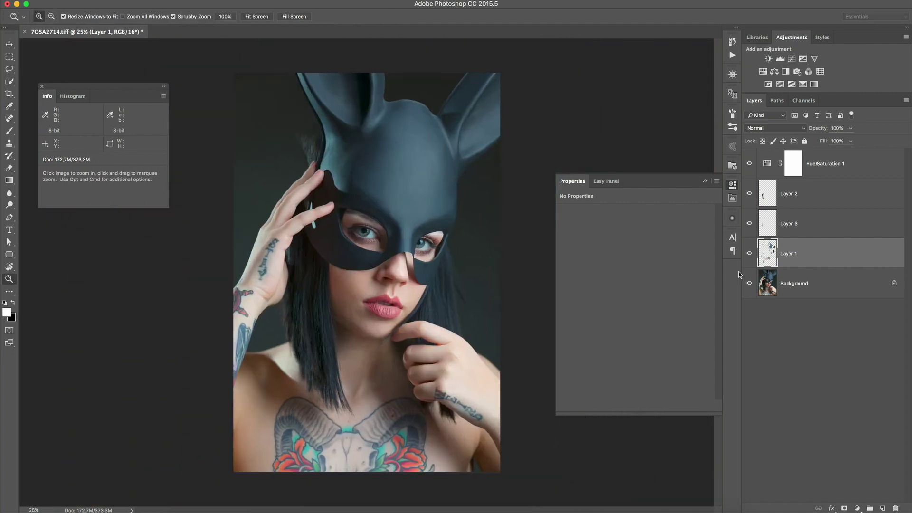
- Heal the marks on the mask's right-hand rabbit ear with the Healing Brush on Layer 1
key("j")
scroll(482, 105, "up", 5)
left_click_drag(387, 195, 364, 245)
key("shift+j")
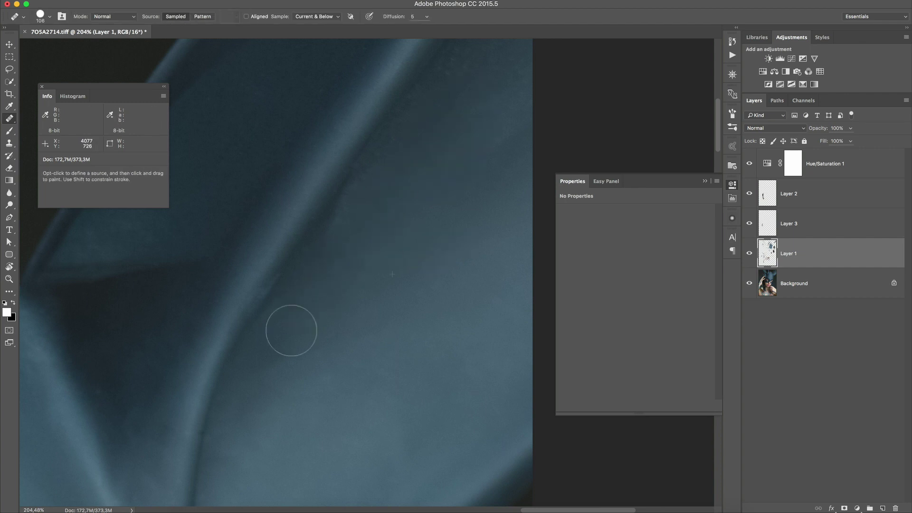
key("z")
left_click_drag(291, 331, 256, 331)
left_click_drag(521, 118, 566, 119)
key("j")
key("z")
mouse_move(409, 193)
left_mouse_down()
mouse_move(361, 209)
mouse_move(470, 228)
left_mouse_up()
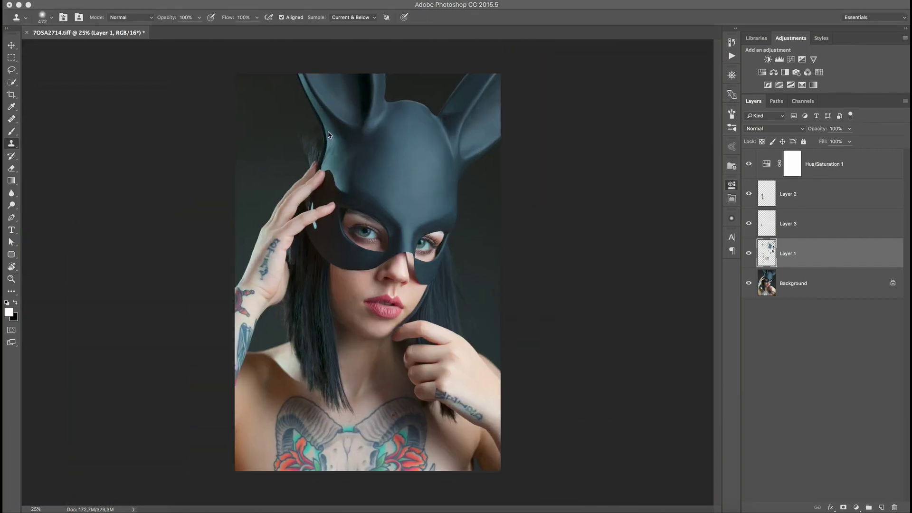
- Clone dark background over the stray hair tuft between the mask's edge and the raised fingertips, undoing the unwanted last strokes
scroll(332, 326, "up", 4)
key("s")
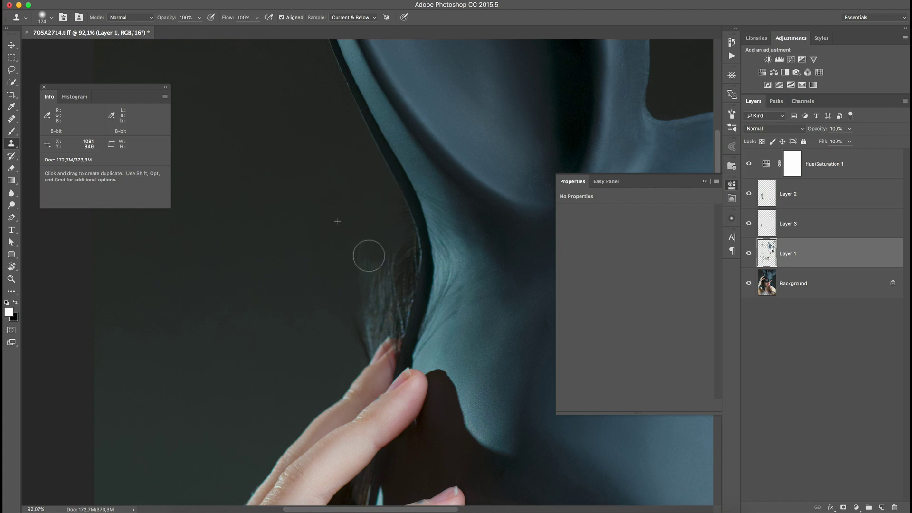
left_click_drag(369, 255, 369, 339)
left_click(299, 372, "alt")
left_click(323, 254, "alt")
key("bracketright")
key("bracketright")
key("bracketright")
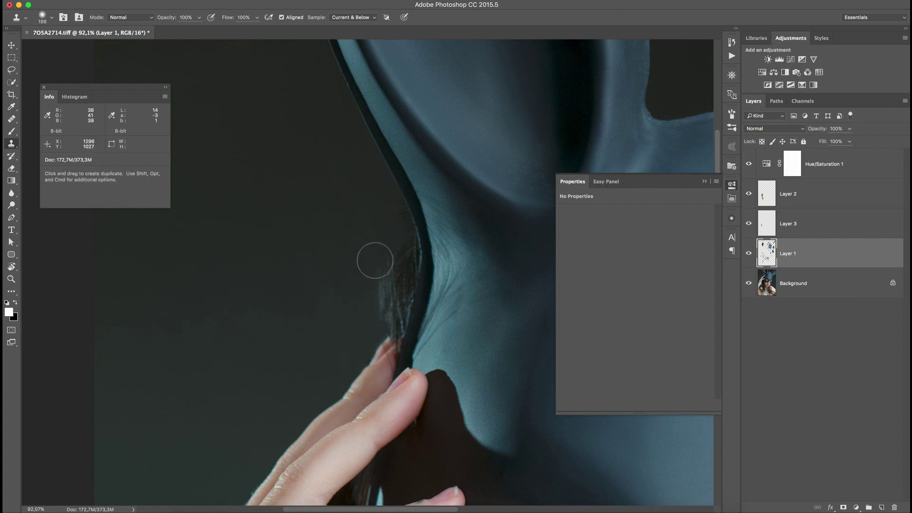
left_click_drag(375, 261, 388, 306)
left_click_drag(390, 328, 371, 329)
left_click_drag(395, 330, 400, 309)
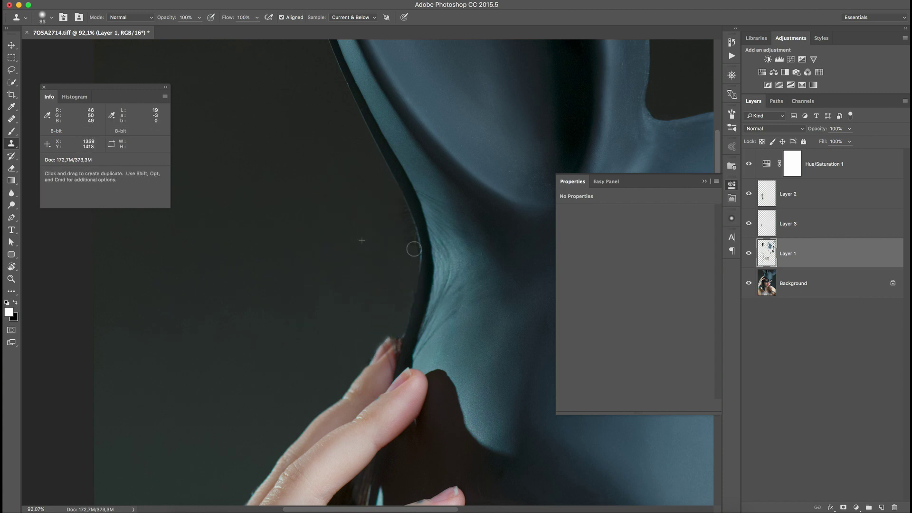
key("super+z")
key("super+z")
- Clean the light fringe along the mask's dark outer rim above the fingertips with the Clone Stamp at 30% opacity
key("j")
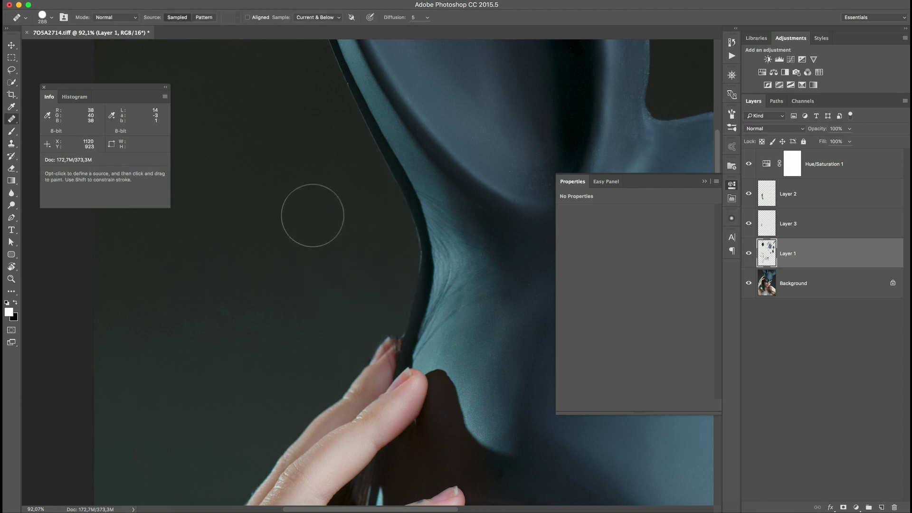
key("z")
left_click_drag(410, 214, 379, 171)
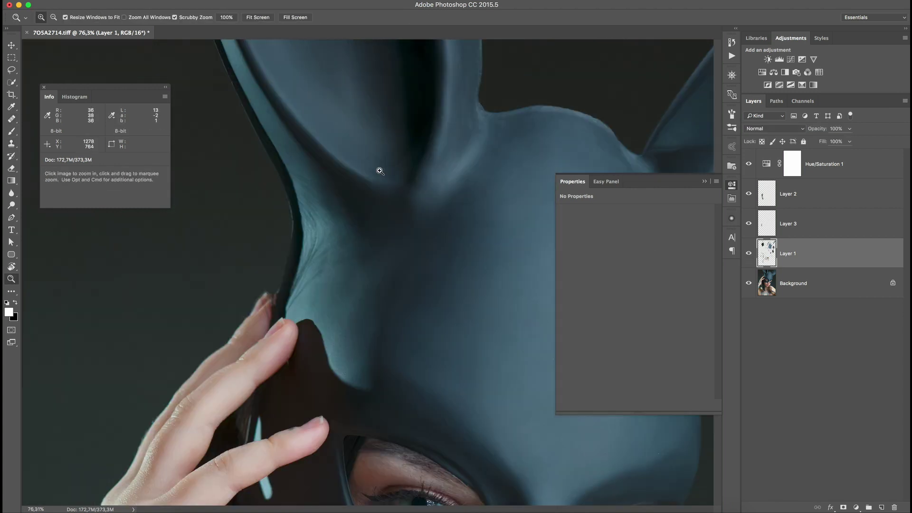
left_click_drag(327, 301, 385, 302)
key("s")
left_click_drag(292, 299, 271, 299)
mouse_move(466, 242)
left_mouse_down()
mouse_move(320, 320)
mouse_move(381, 299)
mouse_move(348, 363)
mouse_move(388, 275)
left_mouse_up()
key("z")
key("s")
left_click_drag(397, 157, 391, 157)
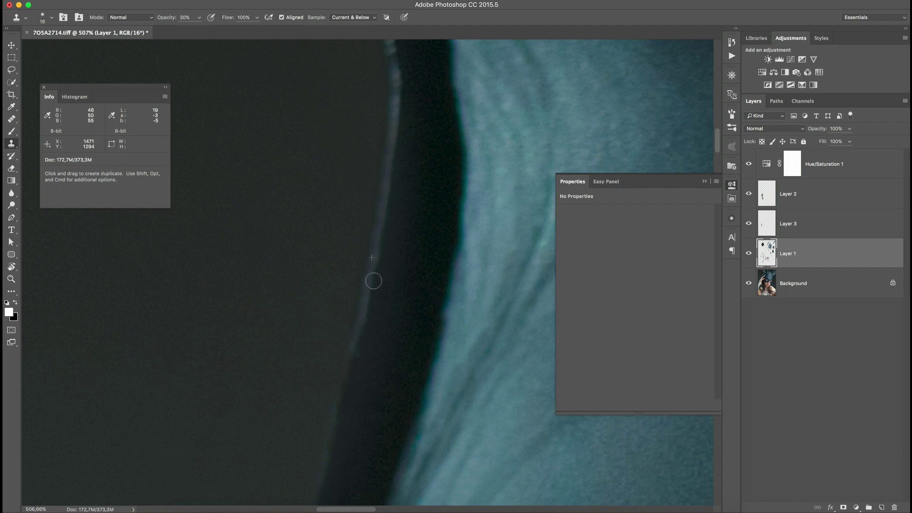
- Heal the spots and upper creases on the mask just below the left-hand ear with the Healing Brush
key("z")
left_click_drag(432, 344, 409, 317)
scroll(410, 318, "up", 5)
key("j")
scroll(366, 195, "up", 7)
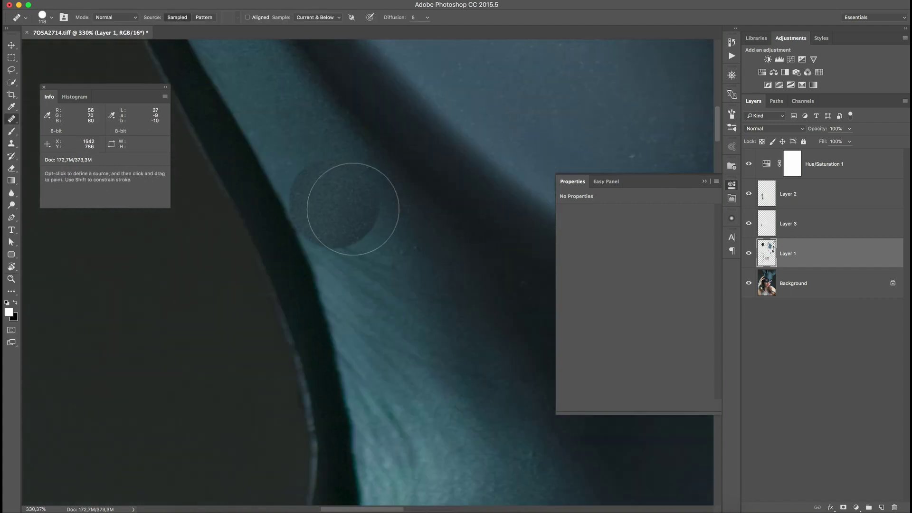
mouse_move(338, 215)
left_mouse_down()
mouse_move(313, 198)
mouse_move(307, 232)
left_mouse_up()
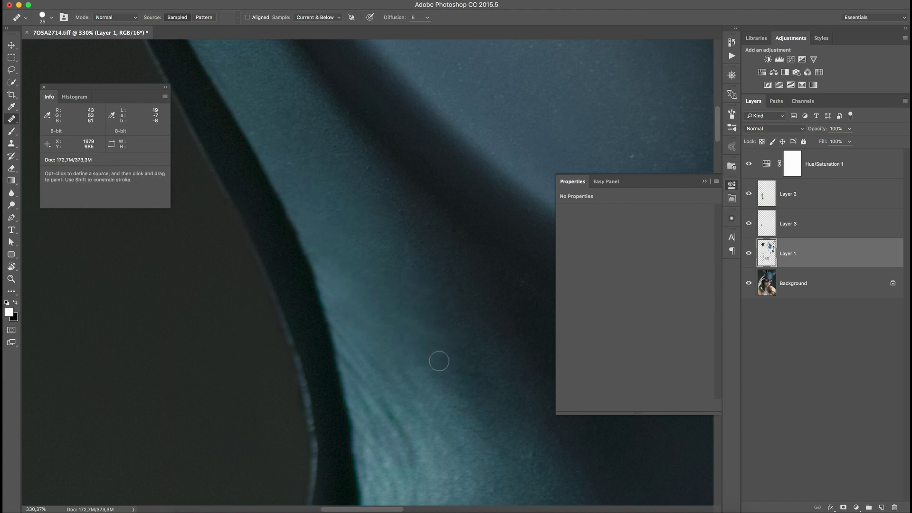
mouse_move(397, 304)
left_mouse_down()
mouse_move(333, 304)
mouse_move(494, 301)
left_mouse_up()
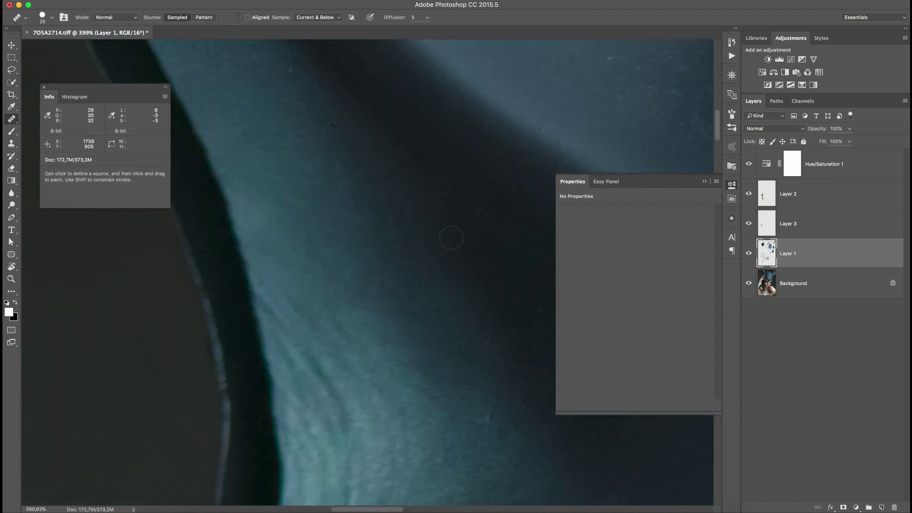
left_click_drag(366, 275, 377, 204)
left_click(299, 224)
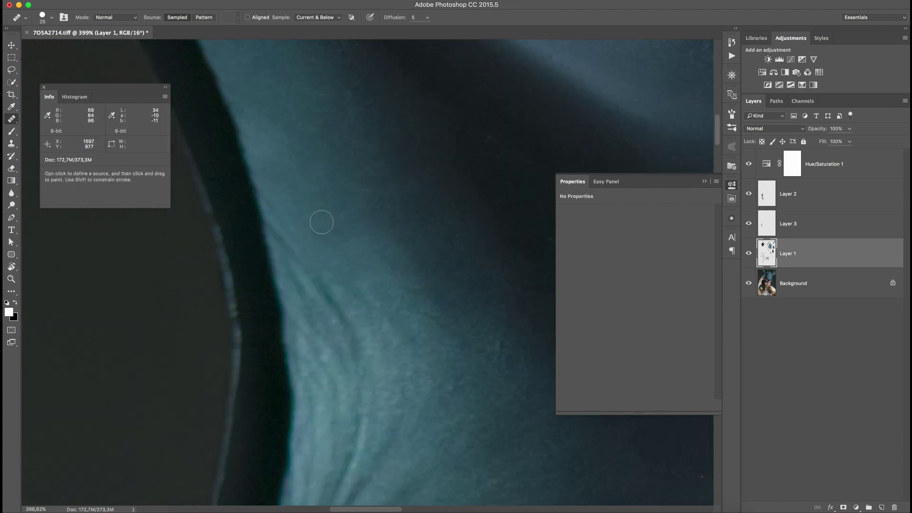
- Heal the curved creases in the teal highlight where the mask narrows beside its dark rim
left_click(379, 245, "alt")
left_click_drag(392, 307, 385, 325)
left_click_drag(444, 318, 428, 297)
left_click_drag(437, 370, 489, 371)
key("e")
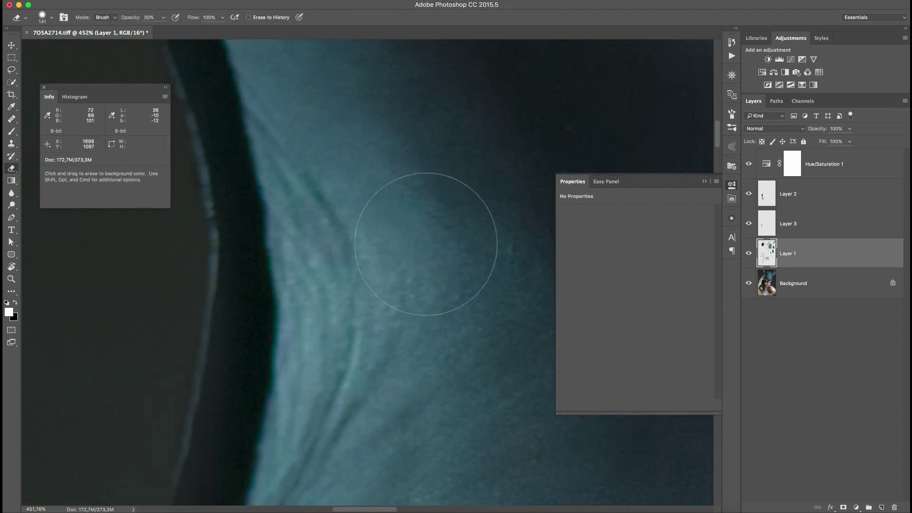
key("j")
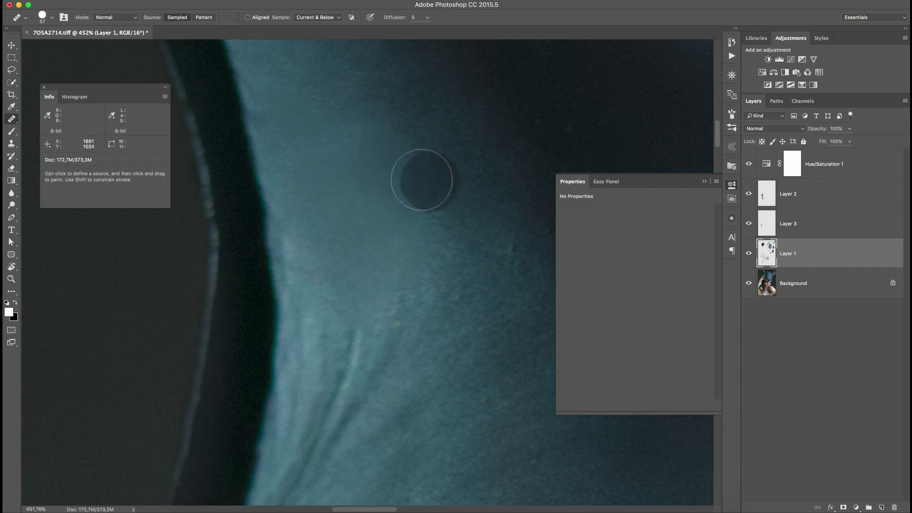
scroll(407, 259, "down", 3)
scroll(455, 248, "up", 2)
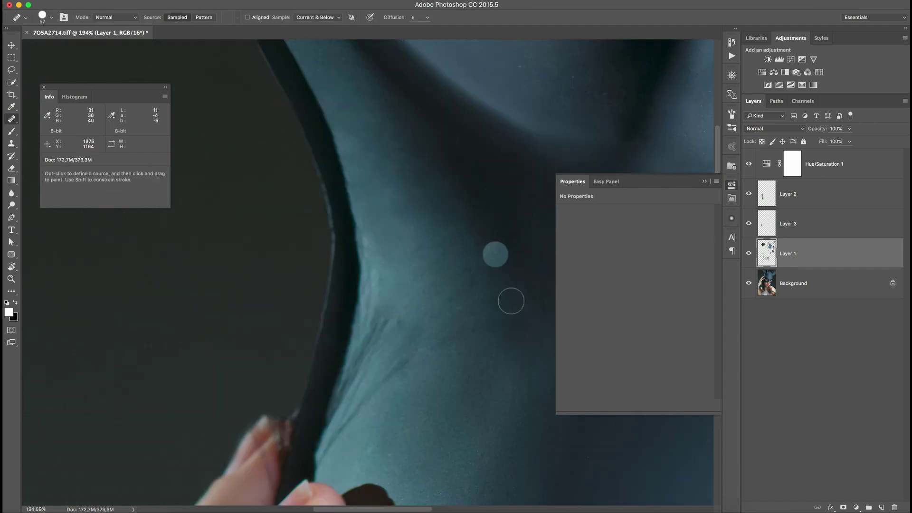
- Heal the diagonal wrinkles on the mask's teal side between the narrow part and the fingertips
left_click_drag(478, 377, 414, 346)
left_click(321, 147, "alt")
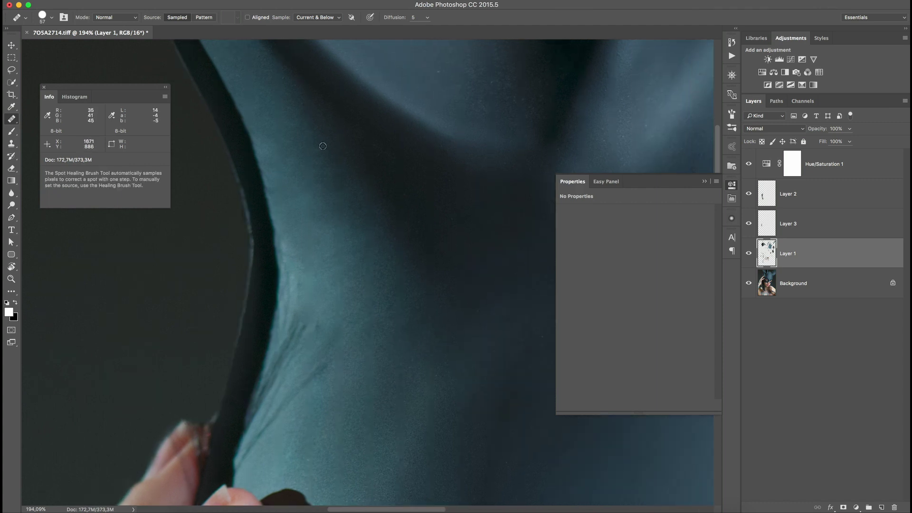
left_click_drag(284, 355, 300, 328)
left_click(316, 247, "alt")
left_click_drag(293, 268, 291, 276)
left_click(292, 244)
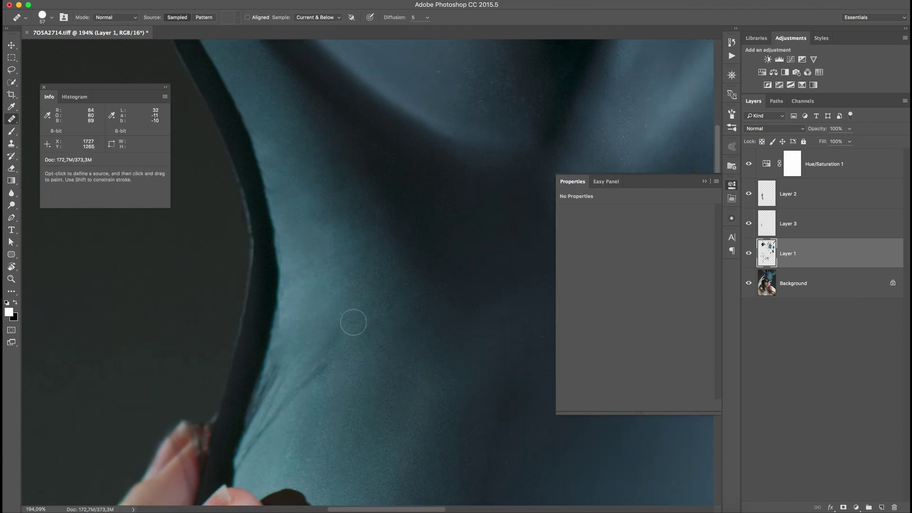
left_click_drag(332, 344, 444, 290)
left_click_drag(415, 348, 399, 348, "ctrl+alt")
mouse_move(368, 385)
left_mouse_down()
mouse_move(379, 335)
mouse_move(362, 391)
mouse_move(396, 238)
left_mouse_up()
key("z")
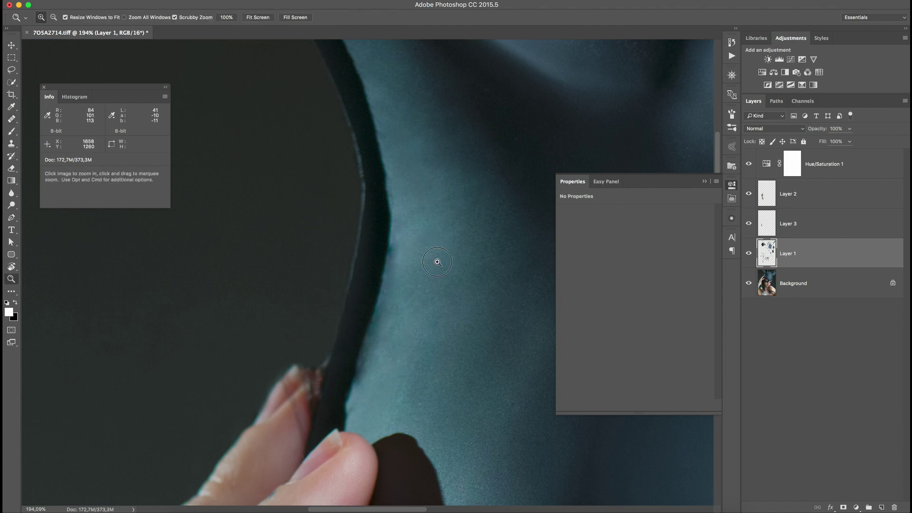
mouse_move(437, 263)
left_mouse_down()
mouse_move(395, 263)
mouse_move(494, 259)
left_mouse_up()
key("j")
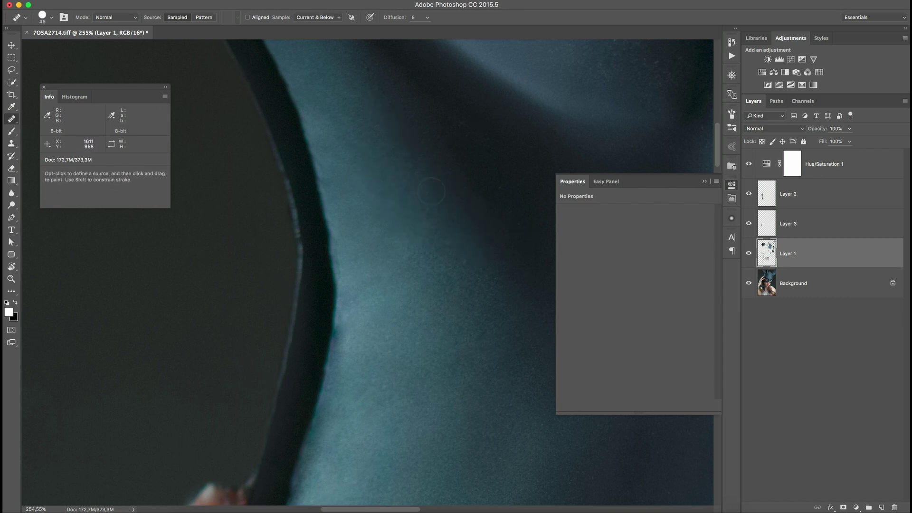
- Smooth the teal surface along the mask's dark rim with the Clone Stamp and Healing Brush
key("s")
left_click_drag(339, 330, 313, 451)
key("z")
mouse_move(366, 333)
left_mouse_down()
mouse_move(335, 332)
mouse_move(380, 328)
left_mouse_up()
key("s")
key("z")
mouse_move(387, 133)
left_mouse_down()
mouse_move(332, 133)
mouse_move(456, 136)
left_mouse_up()
key("j")
left_click(427, 226, "alt")
left_click_drag(349, 244, 339, 252)
key("super+0")
scroll(370, 234, "up", 5)
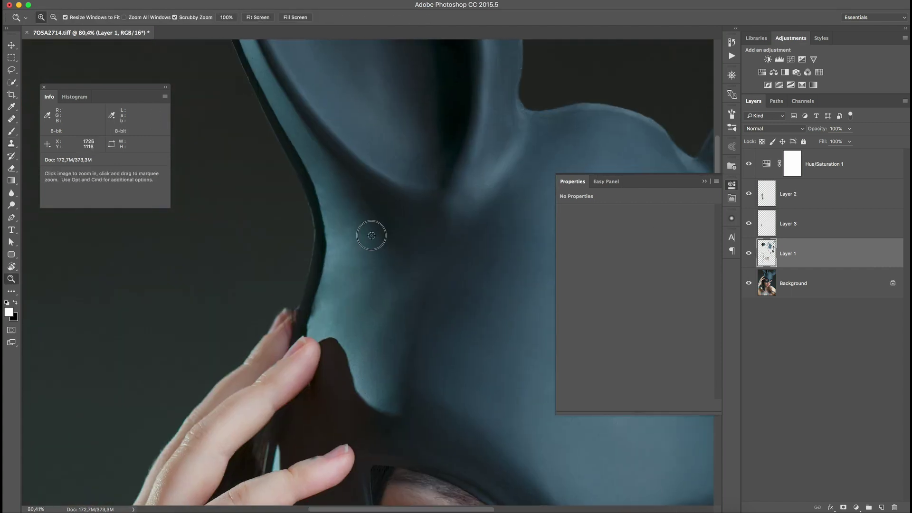
- Clone clean teal texture over the dark smudge on the mask's edge just above the fingertips
key("z")
key("super+0")
key("j")
scroll(400, 315, "up", 4)
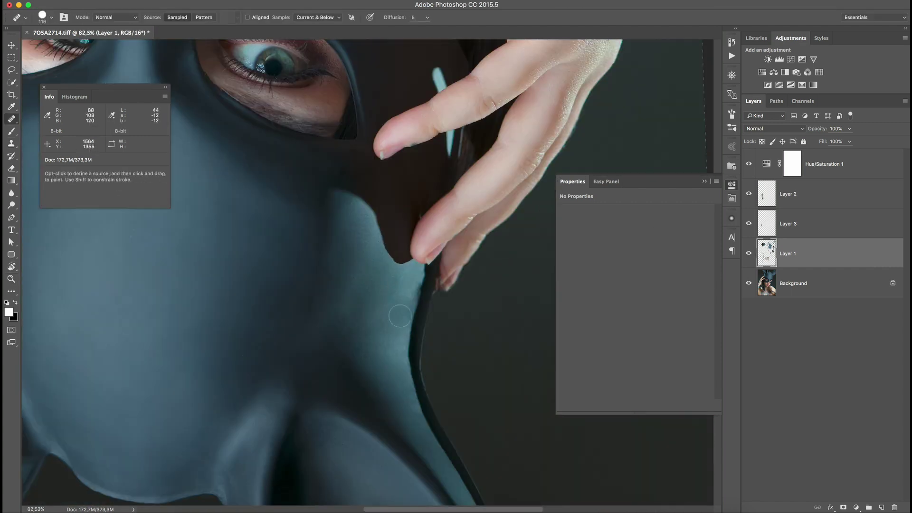
key("r")
left_click_drag(436, 289, 292, 252)
key("z")
left_click_drag(293, 252, 424, 244)
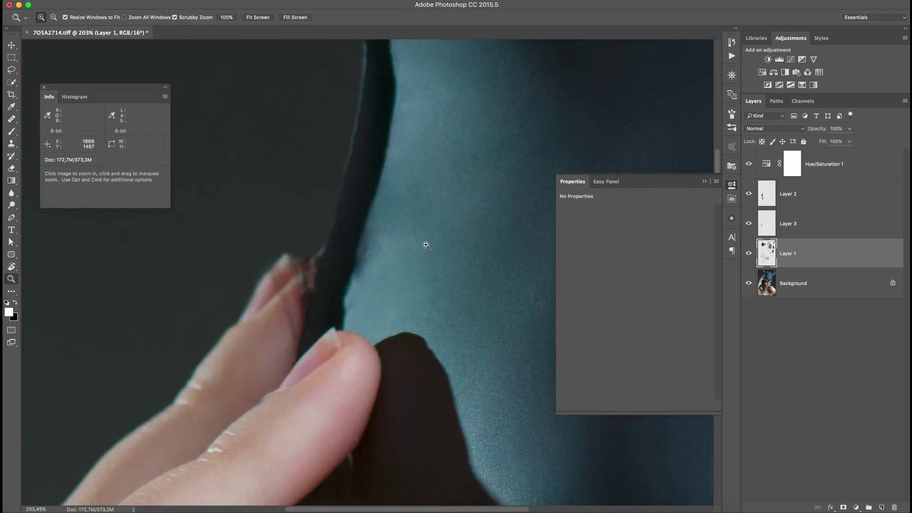
key("s")
left_click(388, 259, "alt")
left_click_drag(354, 270, 377, 257)
key("z")
key("super+0")
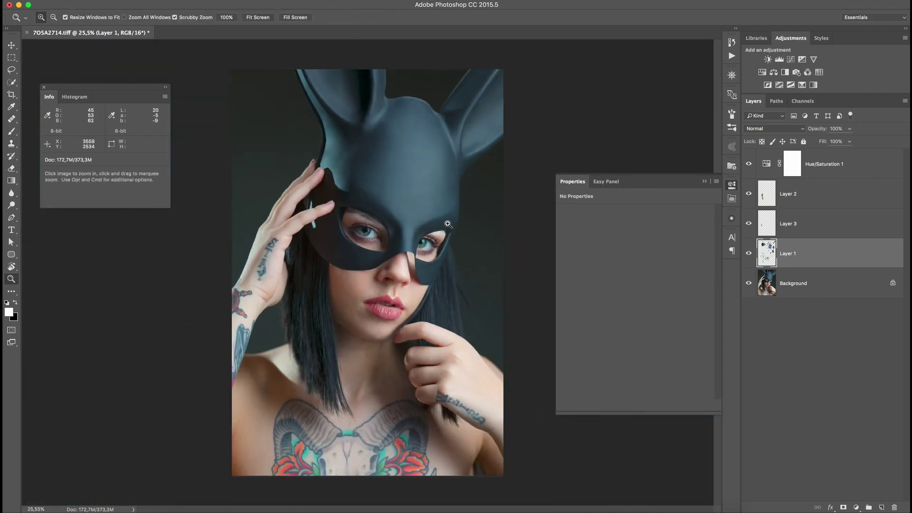
- Heal a small remaining flaw on the mask with the Healing Brush
mouse_move(431, 142)
left_mouse_down()
mouse_move(478, 188)
mouse_move(366, 261)
left_mouse_up()
key("j")
mouse_move(356, 261)
left_mouse_down()
mouse_move(366, 261)
mouse_move(356, 252)
left_mouse_up()
key("z")
scroll(362, 251, "down", 2)
- Add an empty layer above Layer 2, run the black-and-white viewing action above Hue/Saturation 1, and make Layer 4 active
left_click(807, 194)
key("super+shift+alt+n")
left_click(807, 164)
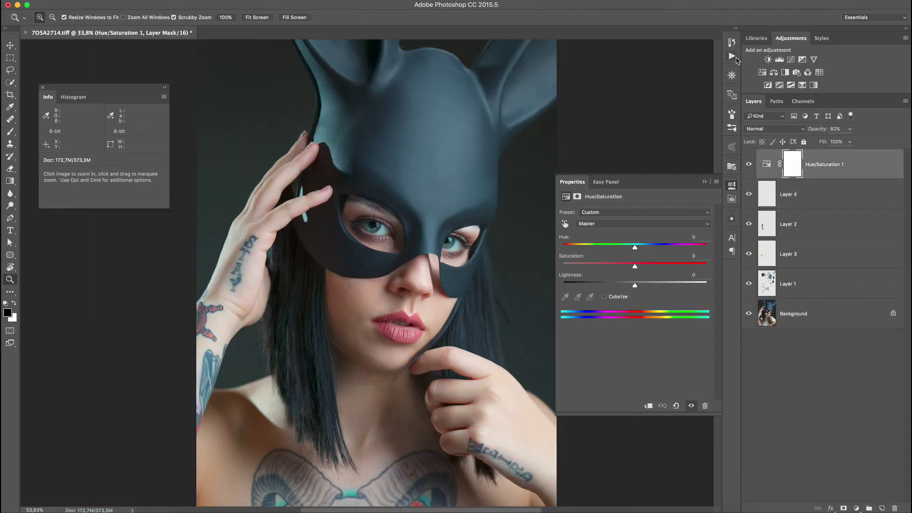
left_click(731, 55)
left_click(623, 230)
left_click(662, 296)
left_click(807, 205)
- Hide the panels and brush over the uneven tones around the mouth corners and chin on Layer 4
key("Tab")
scroll(390, 314, "up", 6)
key("b")
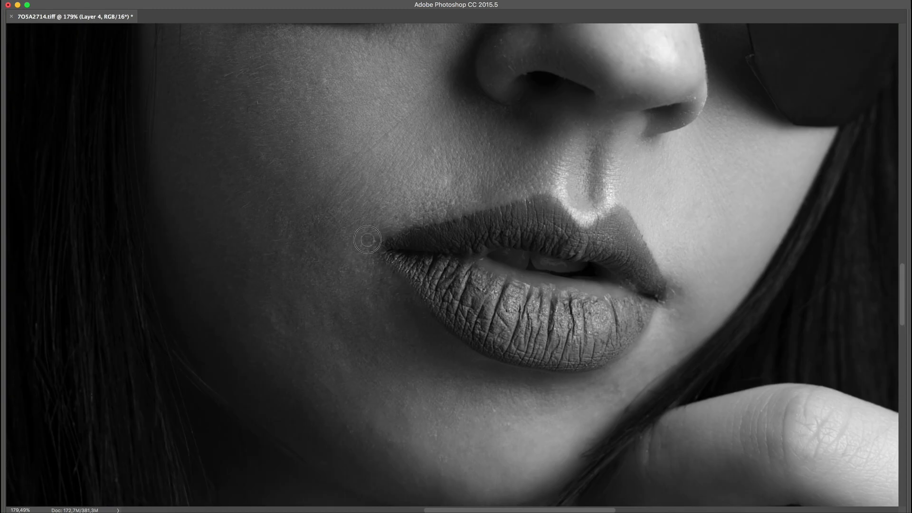
mouse_move(367, 239)
left_mouse_down()
mouse_move(341, 319)
mouse_move(316, 301)
mouse_move(259, 290)
mouse_move(314, 336)
left_mouse_up()
left_click(379, 399)
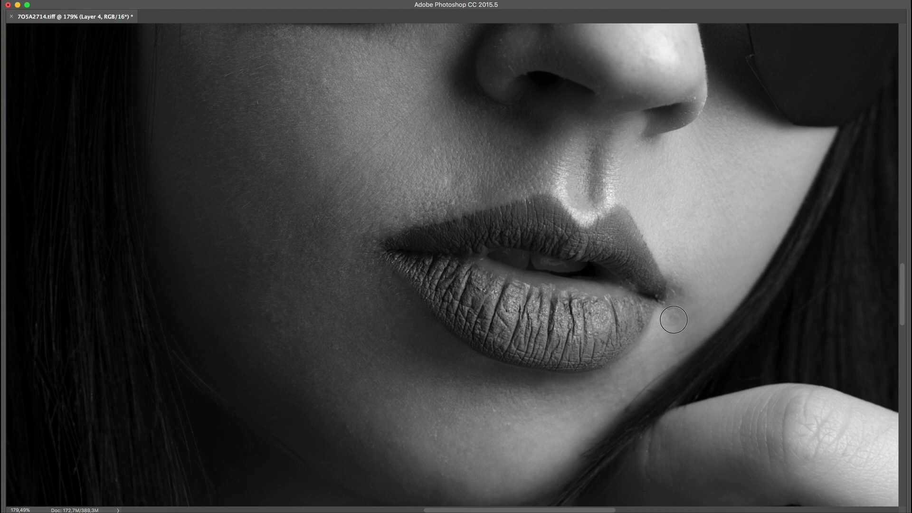
left_click_drag(666, 305, 674, 294)
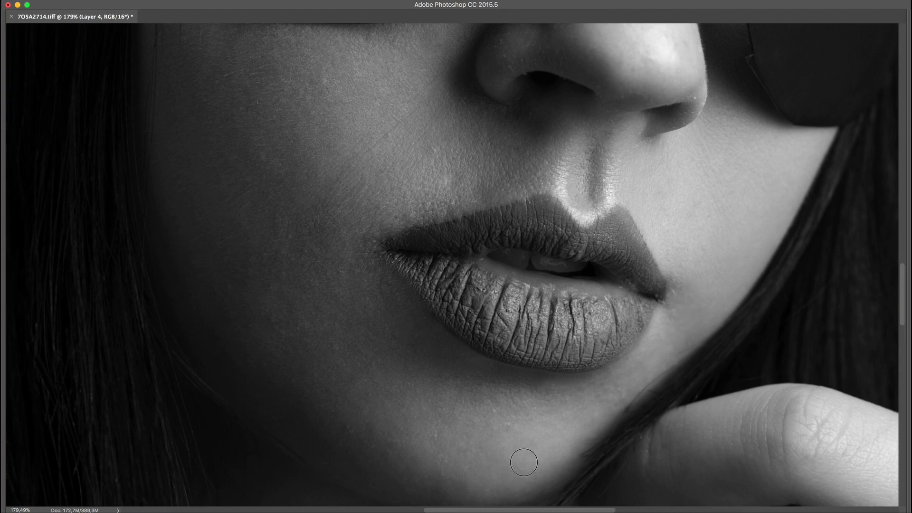
scroll(523, 462, "down", 3)
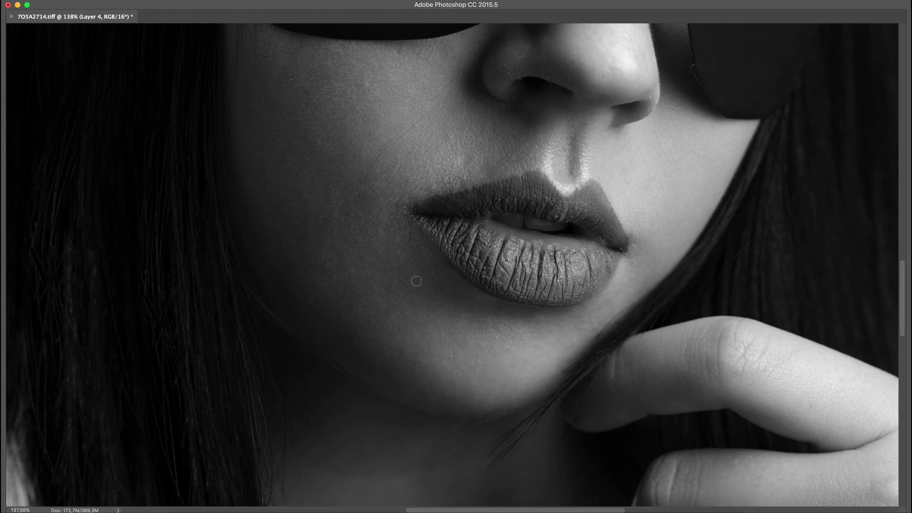
- Even out the patchy tones on the cheek beside the mouth corner and above the upper lip with soft brush strokes on Layer 4
scroll(342, 298, "up", 5)
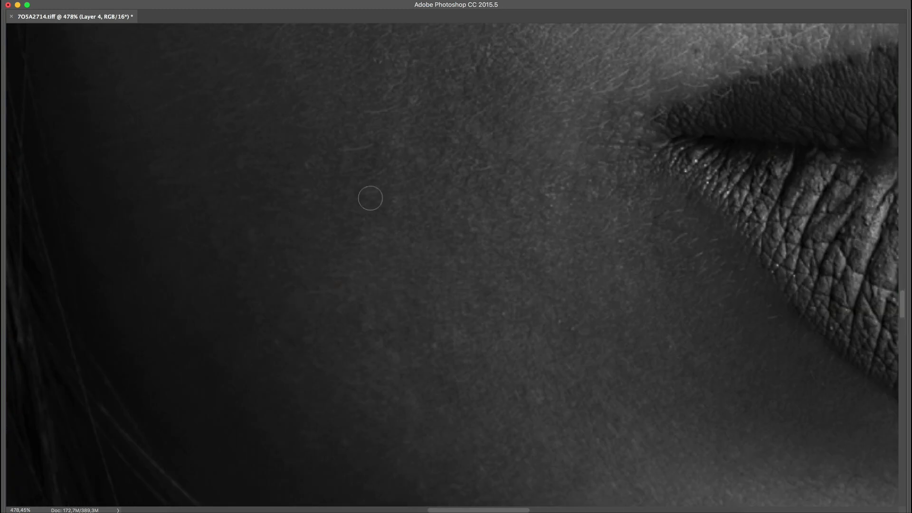
scroll(685, 361, "down", 10)
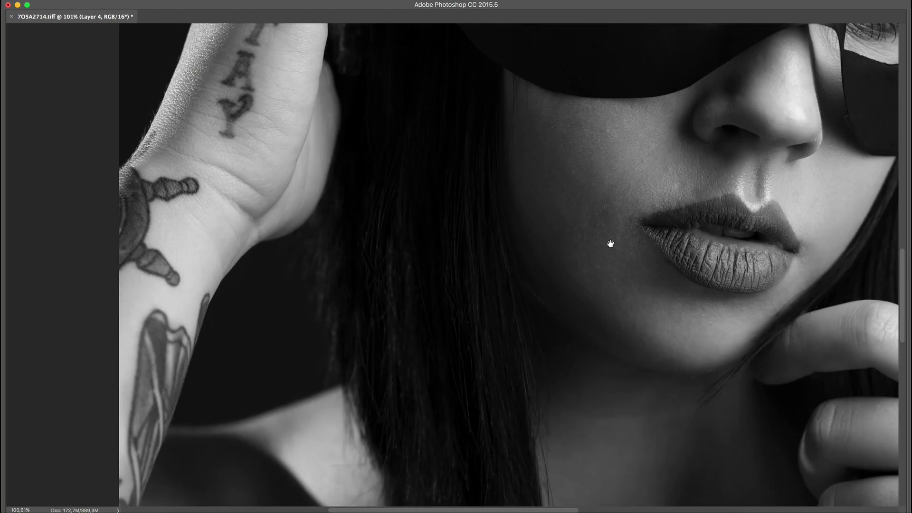
scroll(610, 241, "up", 8)
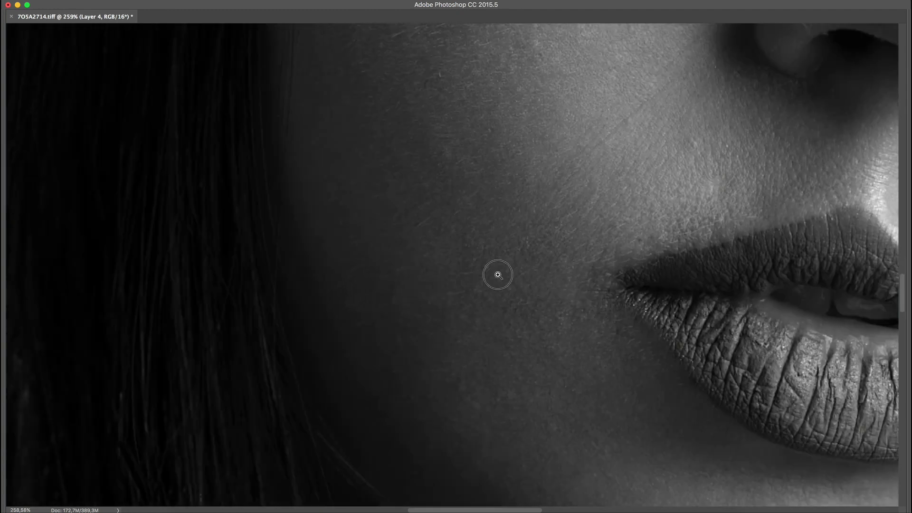
scroll(555, 274, "up", 3)
scroll(541, 257, "down", 3)
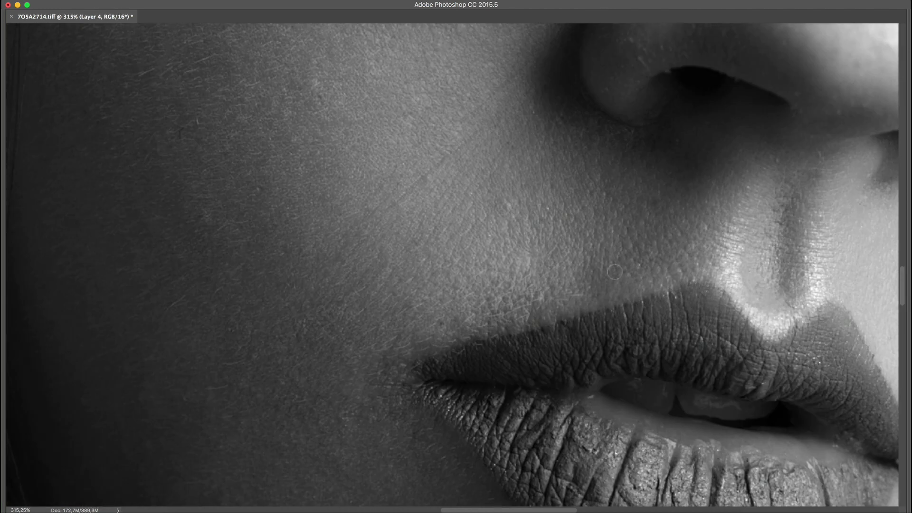
scroll(581, 263, "up", 6)
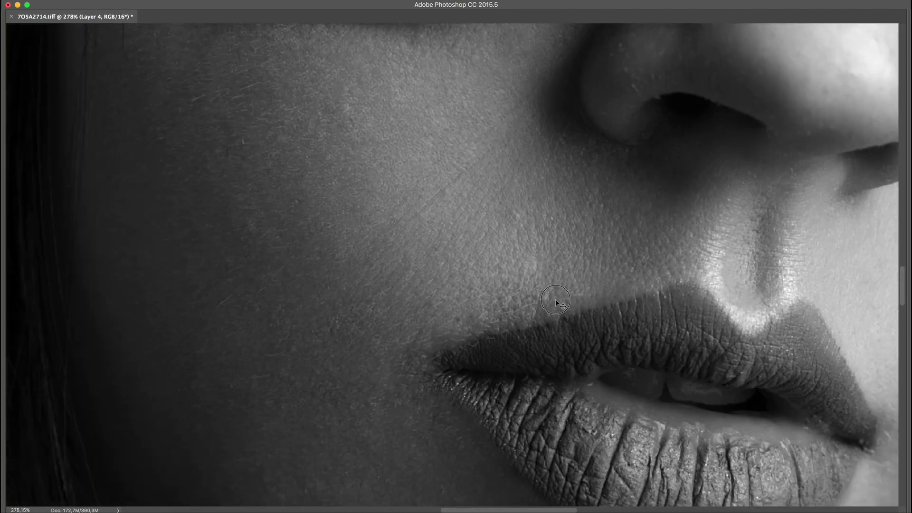
scroll(550, 250, "down", 8)
scroll(517, 348, "up", 6)
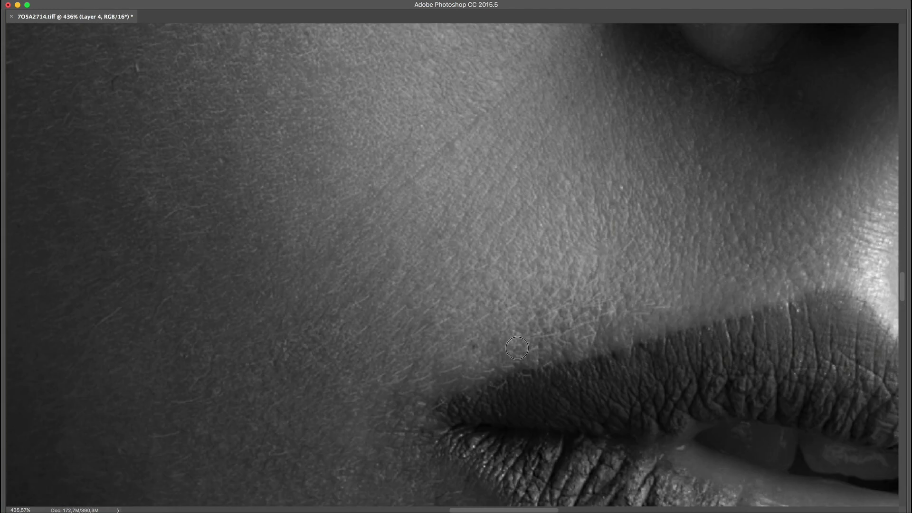
scroll(537, 358, "up", 2)
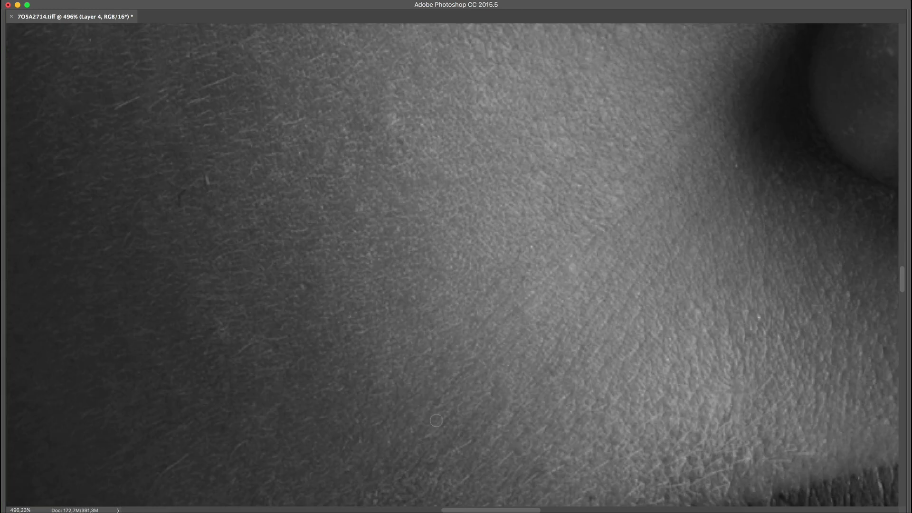
- Brush over the uneven tones on the cheek below the mask's lower edge on Layer 4 with a smaller brush
scroll(497, 380, "down", 3)
scroll(513, 360, "up", 3)
scroll(503, 309, "down", 4)
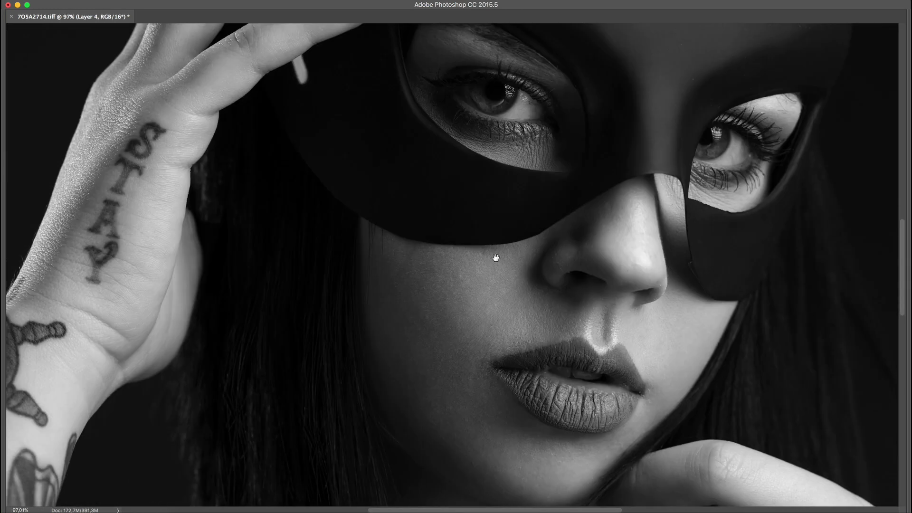
scroll(493, 258, "up", 3)
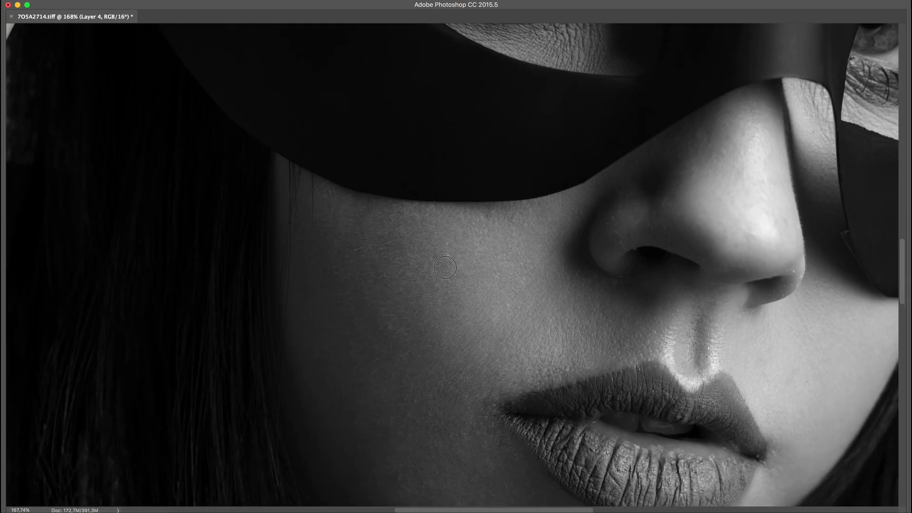
key("bracketleft")
key("bracketleft")
left_click(335, 238, "alt")
left_click(345, 248)
scroll(416, 324, "down", 4)
scroll(455, 331, "up", 3)
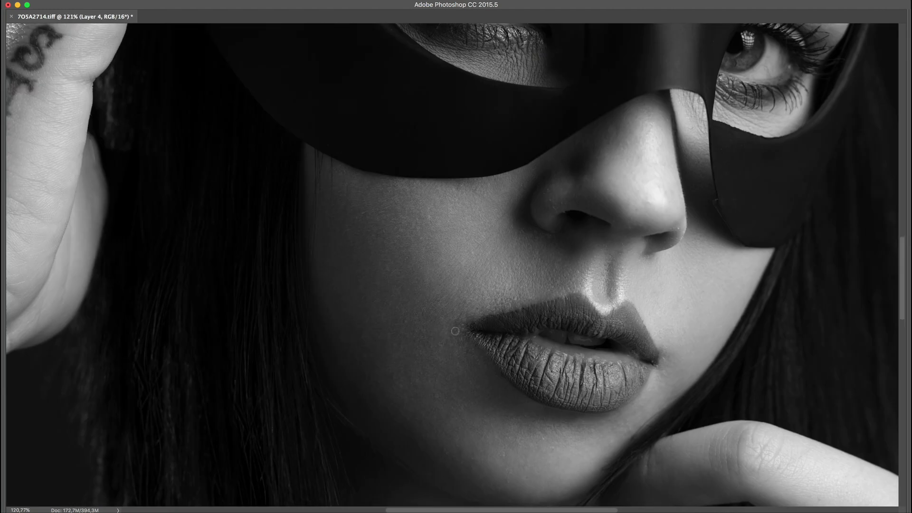
- Show the panels again and lighten the dark patches on the cheek and around the mouth with white at 3% opacity
key("Tab")
scroll(541, 312, "down", 4)
scroll(401, 326, "up", 5)
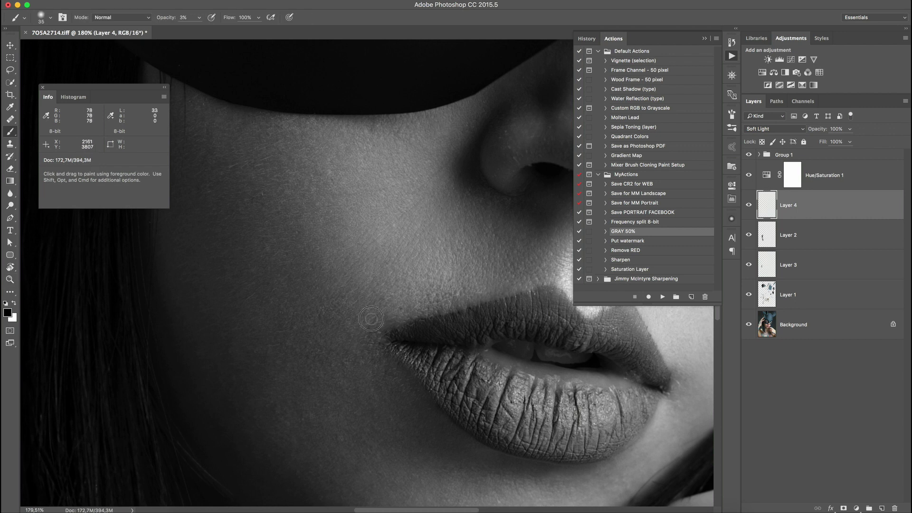
scroll(325, 264, "down", 4)
key("x")
scroll(345, 309, "up", 4)
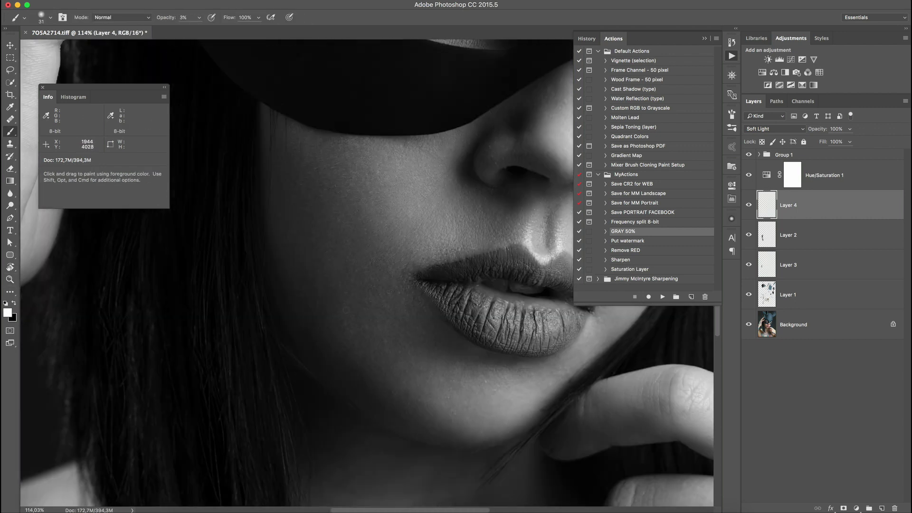
scroll(346, 289, "down", 4)
scroll(361, 266, "up", 4)
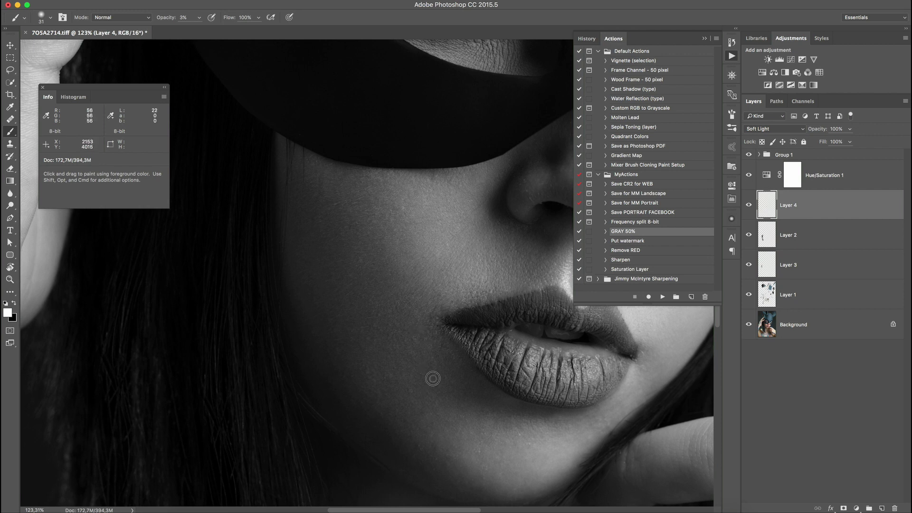
scroll(442, 351, "down", 4)
scroll(380, 318, "up", 5)
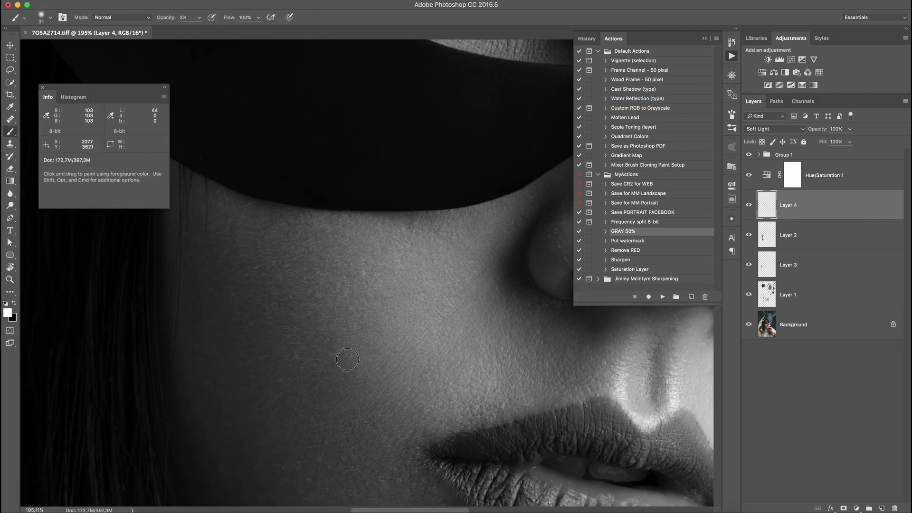
- Compare the whole portrait with and without the tonal corrections on Layer 4
key("z")
left_click_drag(395, 360, 333, 360)
left_click_drag(468, 418, 532, 418)
key("z")
left_click_drag(457, 344, 399, 345)
left_click(749, 205)
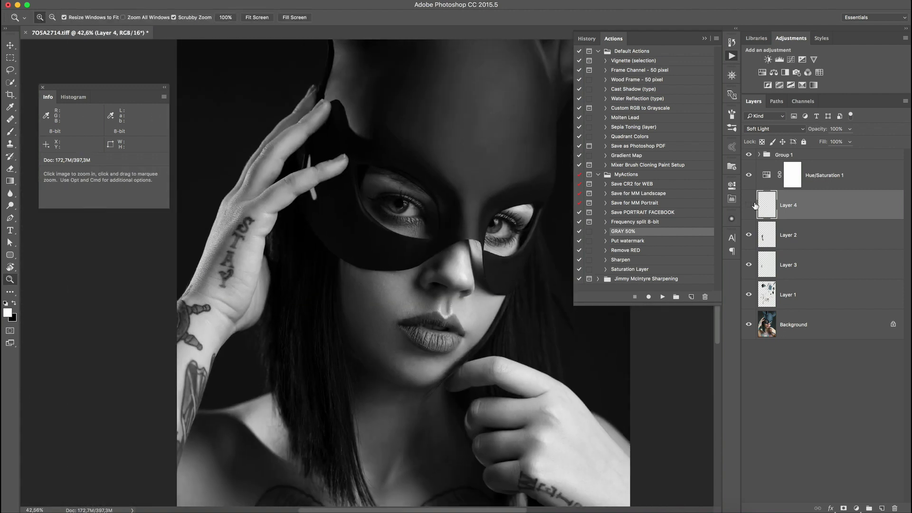
left_click(749, 205)
- Brush over small uneven tones on the skin along the mask's lower edge and beside the nose with a finer brush
scroll(428, 266, "up", 6)
key("b")
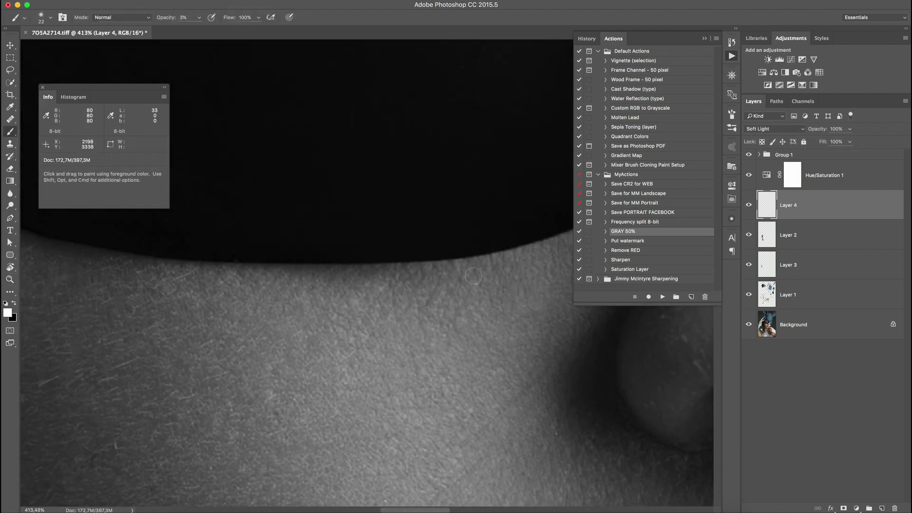
scroll(404, 280, "down", 5)
scroll(430, 271, "up", 6)
key("bracketleft")
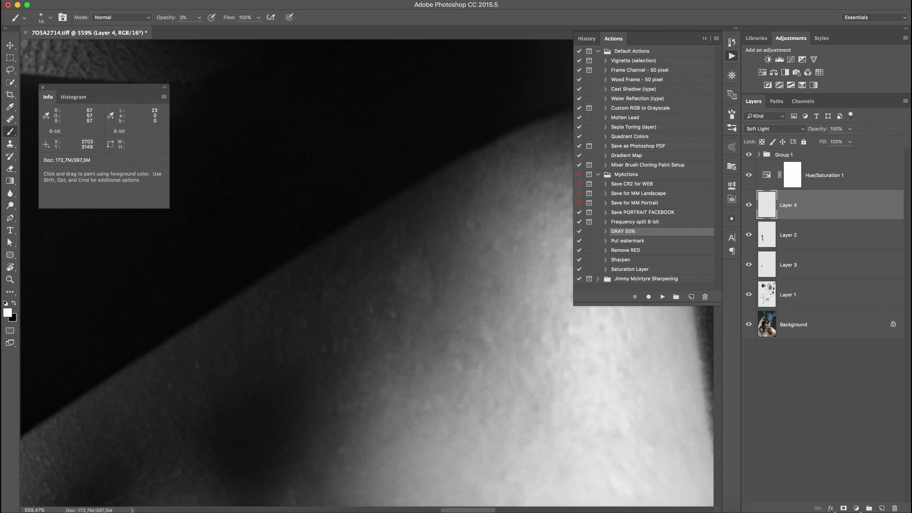
scroll(409, 240, "down", 5)
scroll(429, 357, "up", 3)
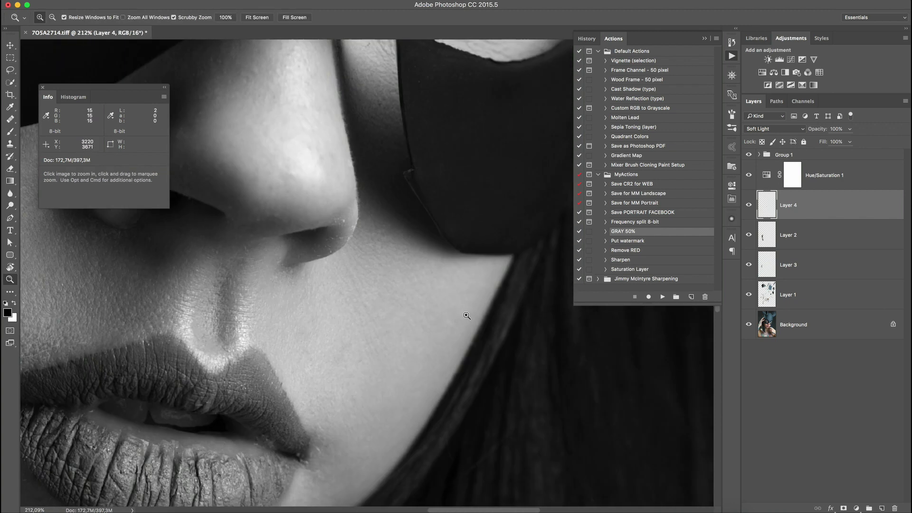
- Heal the small dark spot on the raised hand's fingertip on Layer 1 with the Healing Brush
scroll(362, 240, "down", 4)
scroll(395, 165, "up", 3)
key("bracketright")
key("bracketright")
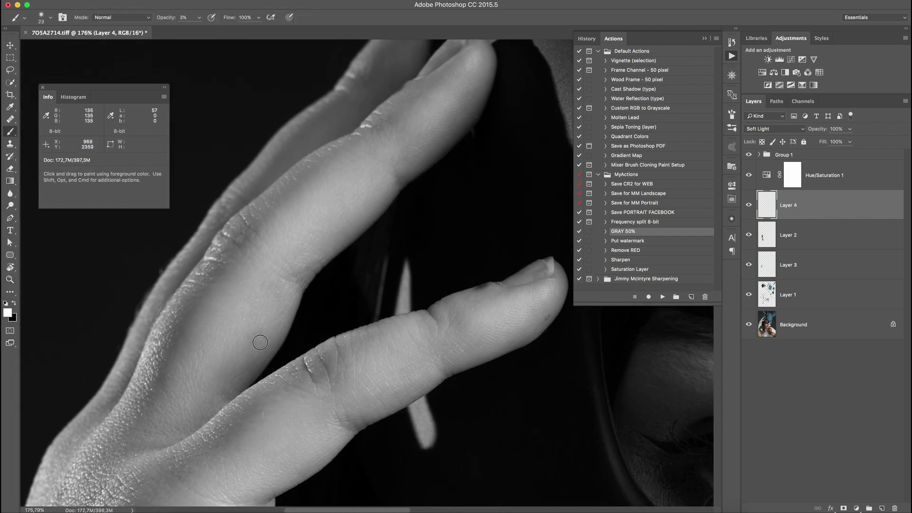
left_click_drag(564, 314, 613, 309)
left_click(789, 294)
key("j")
left_click(522, 319)
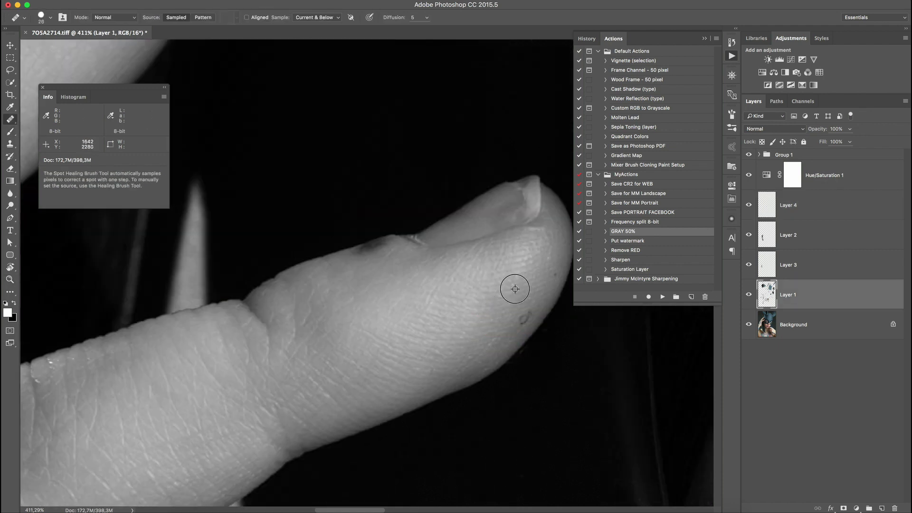
- Make Layer 4 active and even out the tones on the raised hand, palm and wrist with the 3% white brush
left_click(806, 235)
left_click(806, 207)
left_click_drag(427, 304, 320, 334)
scroll(321, 333, "down", 3)
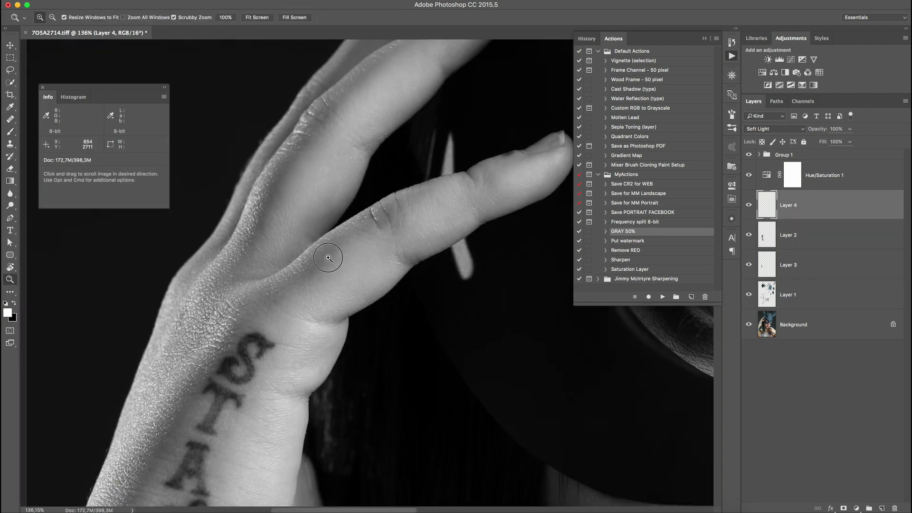
key("b")
scroll(346, 338, "down", 3)
scroll(387, 295, "up", 2)
scroll(361, 313, "down", 3)
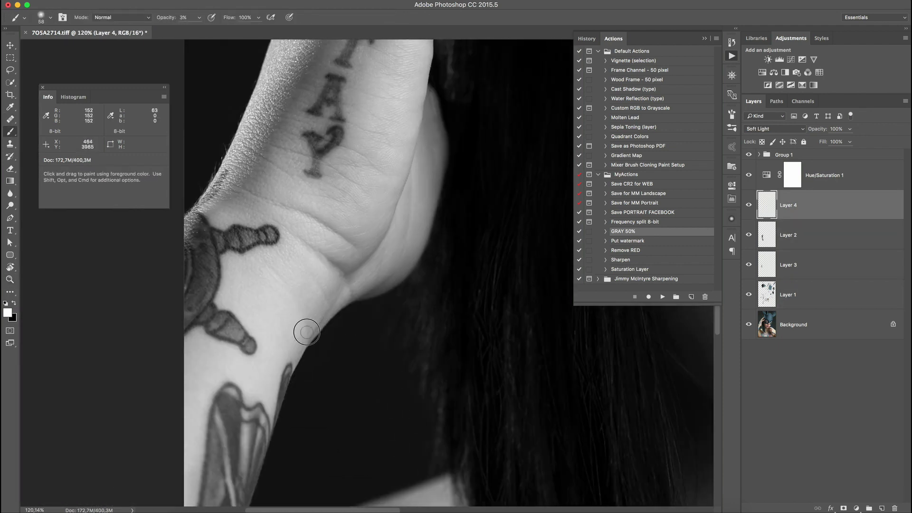
key("z")
mouse_move(305, 332)
left_mouse_down()
mouse_move(259, 332)
mouse_move(323, 356)
left_mouse_up()
key("b")
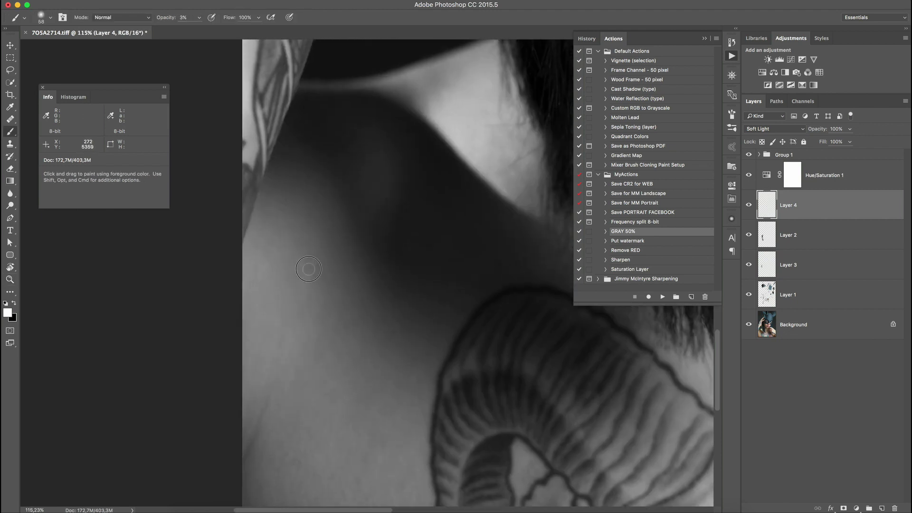
- Brush over the uneven light and dark areas on the shoulder and chest skin beside the horn tattoo, reducing the brush size
key("x")
key("z")
left_click_drag(394, 278, 401, 230)
left_click_drag(332, 292, 380, 289)
key("b")
key("x")
key("bracketleft")
key("bracketleft")
key("bracketleft")
key("bracketleft")
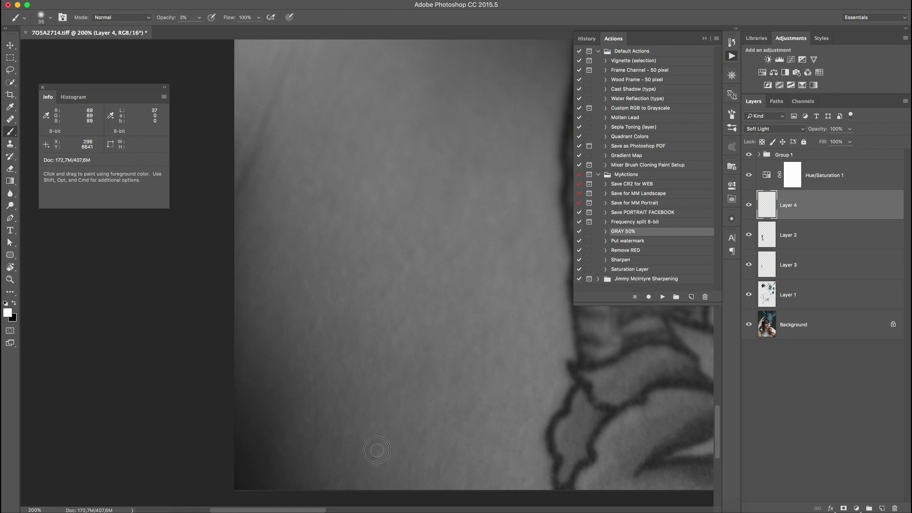
- Smooth small blotches on the lower chest skin beside the tattoo with a finer white brush, and compare with Layer 4 hidden
key("z")
left_click_drag(377, 450, 418, 450)
left_click_drag(413, 401, 349, 403)
key("z")
left_click_drag(551, 269, 498, 268)
left_click_drag(404, 252, 433, 250)
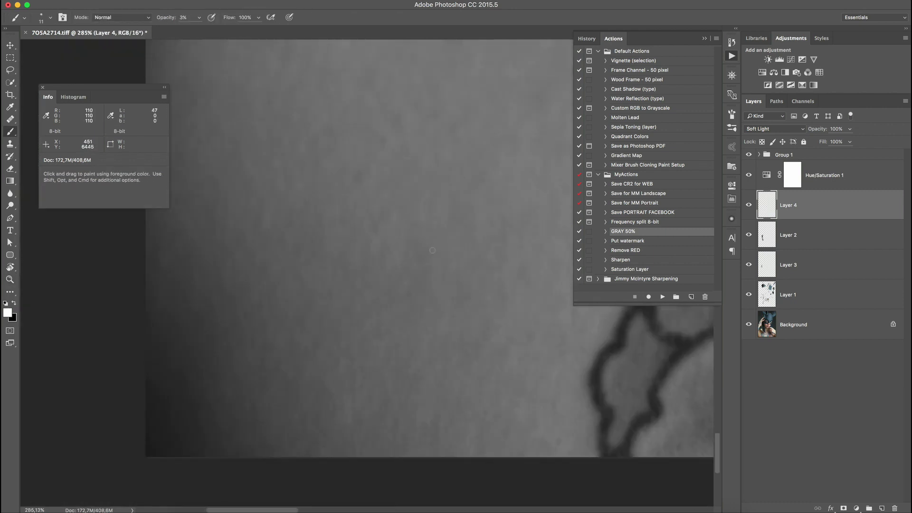
key("z")
left_click_drag(444, 426, 387, 426)
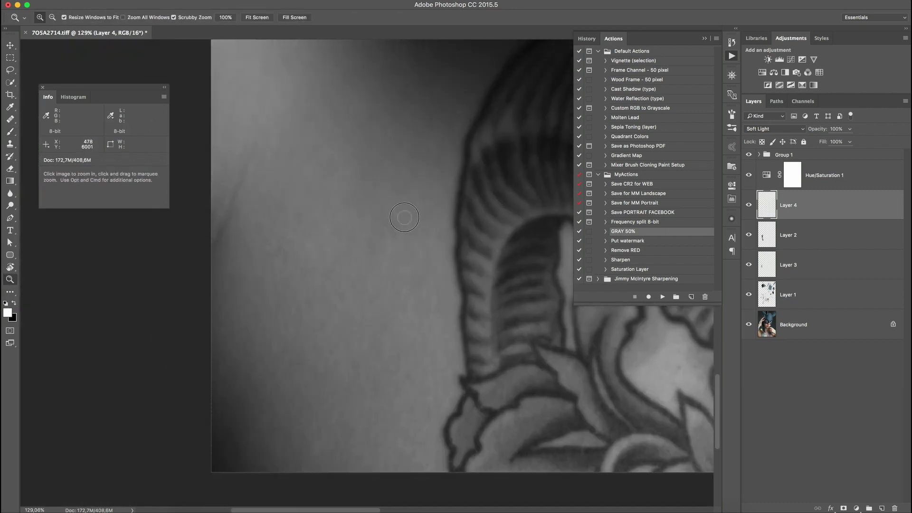
left_click_drag(366, 231, 385, 232)
key("z")
left_click_drag(451, 209, 404, 209)
left_click(749, 205)
left_click(749, 205)
- Soften the uneven transition at the shadow between the shoulder and the horn tattoo with the low-opacity brush on Layer 4
key("b")
scroll(384, 260, "up", 5)
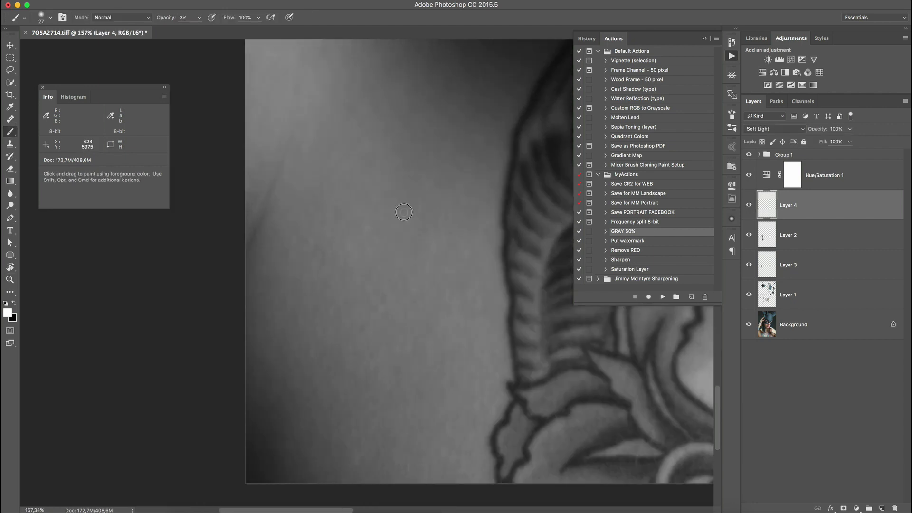
scroll(412, 230, "up", 3)
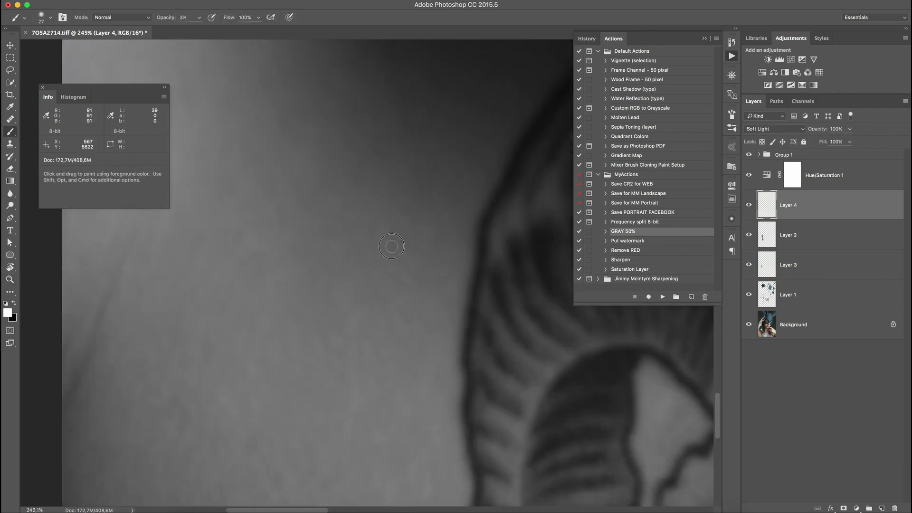
key("z")
left_click_drag(517, 281, 466, 285)
left_click_drag(395, 313, 445, 330)
key("space")
left_click_drag(448, 265, 405, 265)
key("x")
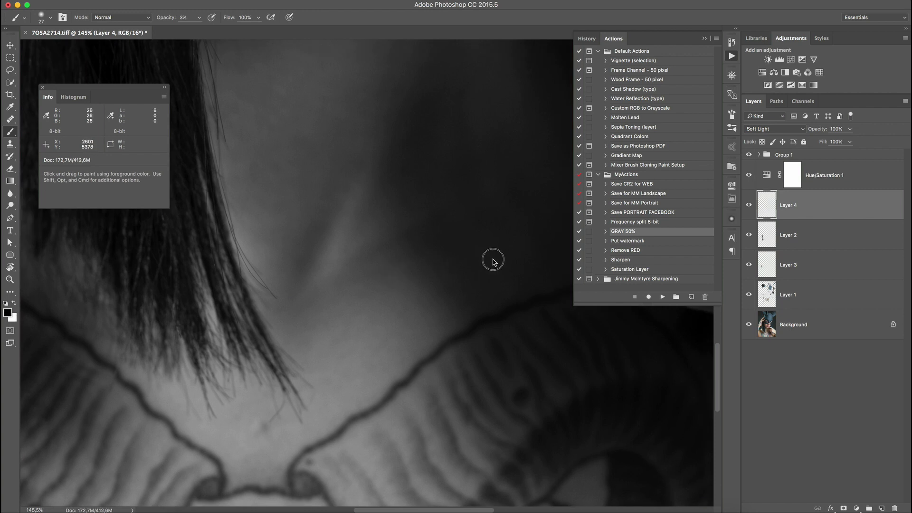
- Even out the neck skin below the chin with the 3% brush on Layer 4, alternating black and white paint
key("z")
left_click_drag(501, 190, 447, 200)
mouse_move(390, 228)
left_mouse_down()
mouse_move(427, 238)
mouse_move(399, 242)
left_mouse_up()
left_click_drag(404, 244, 444, 248)
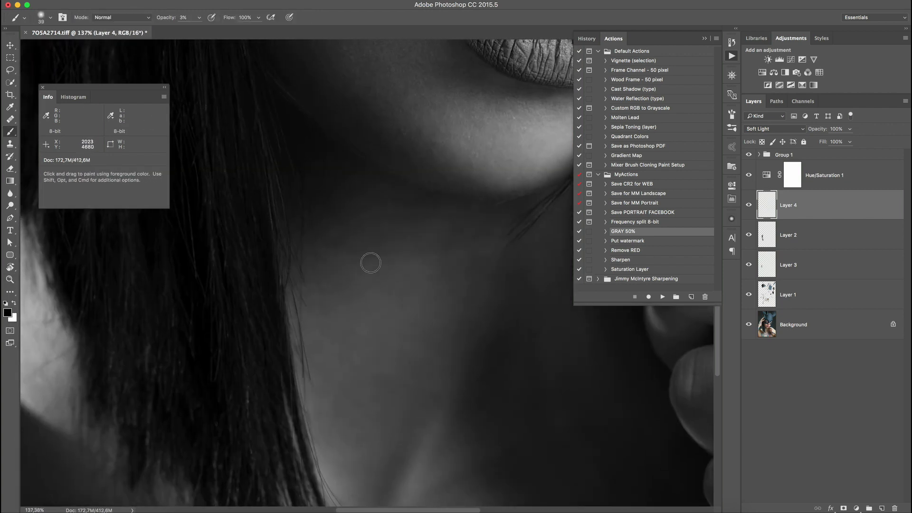
key("x")
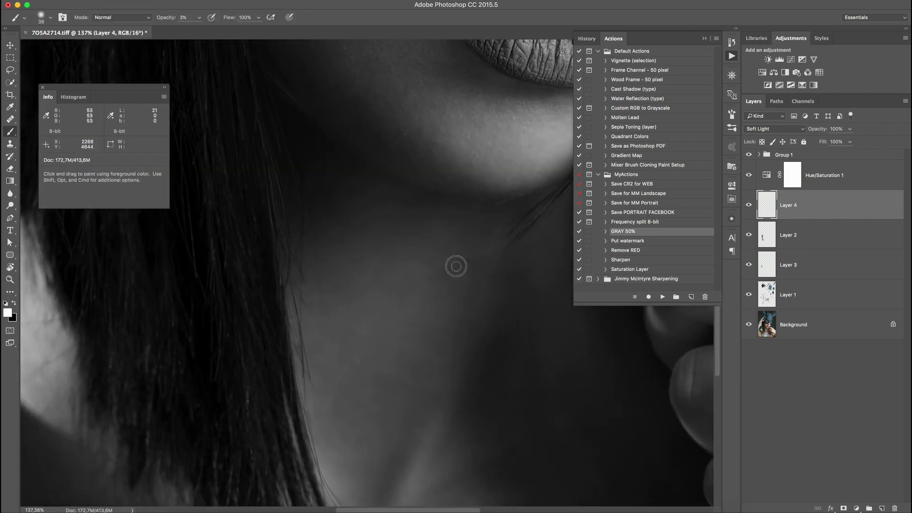
scroll(434, 279, "up", 5)
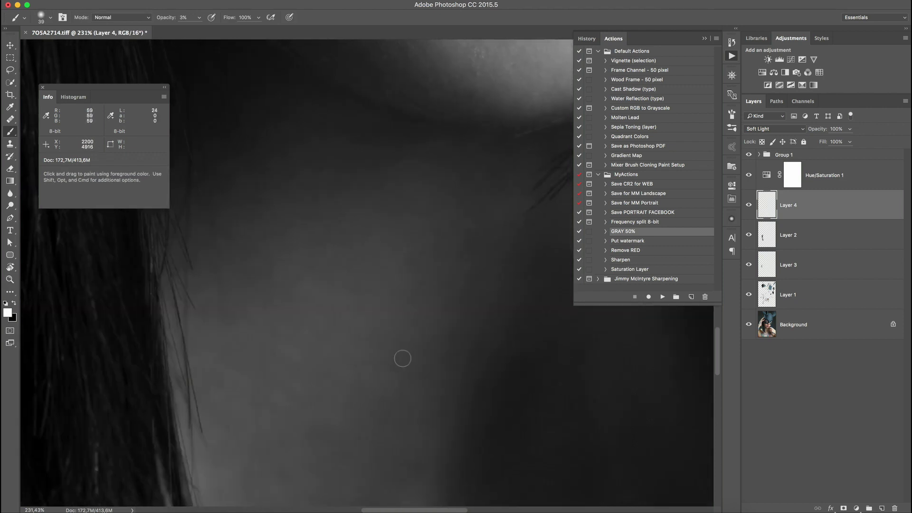
scroll(489, 274, "down", 3)
scroll(338, 305, "up", 2)
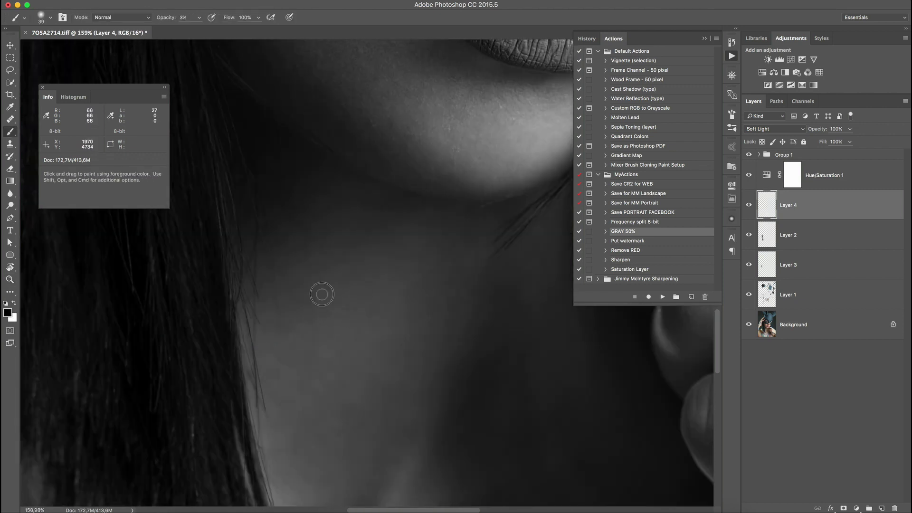
key("x")
key("x")
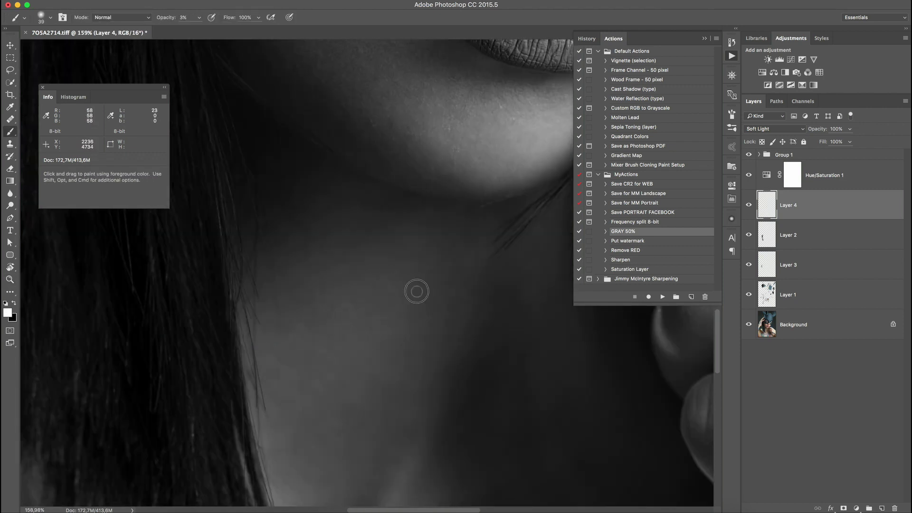
key("x")
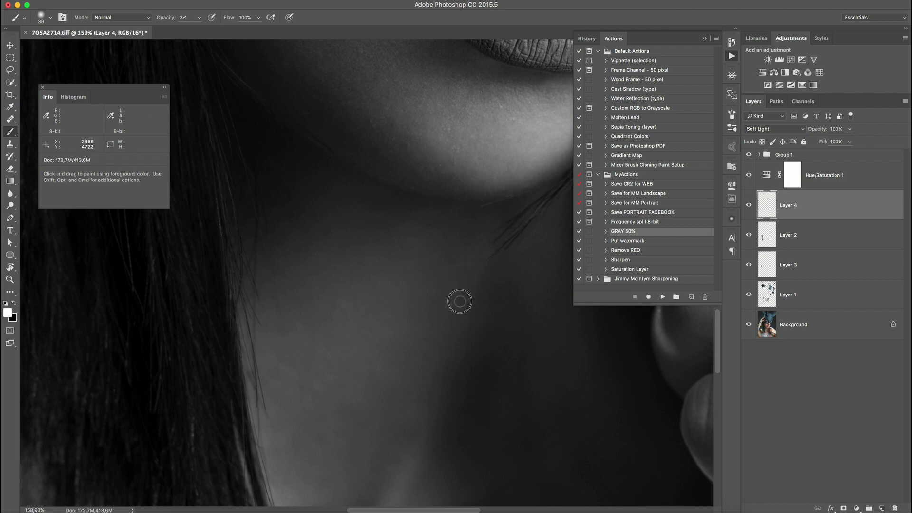
- Lighten small dark blotches on the neck skin beside the hair with the 3% white brush, and check the whole portrait
key("z")
scroll(494, 299, "down", 4)
left_click_drag(413, 322, 444, 325)
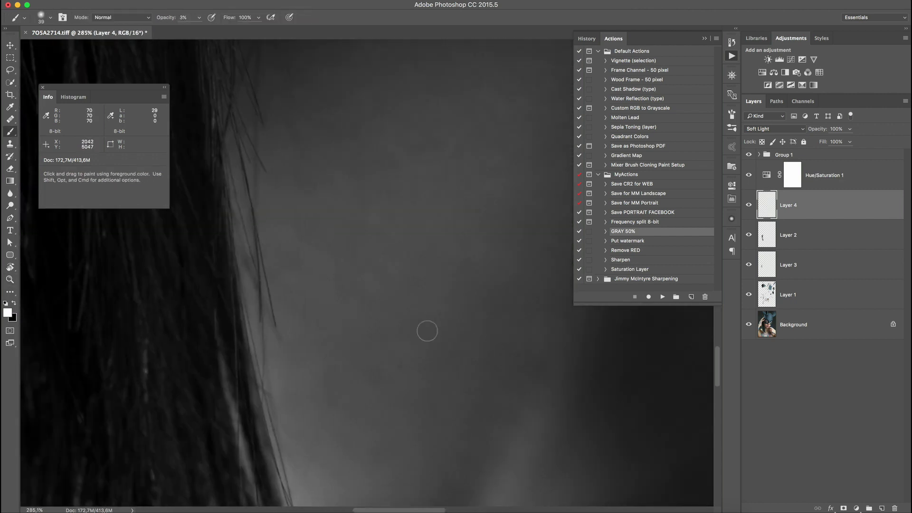
key("z")
mouse_move(516, 371)
left_mouse_down()
mouse_move(470, 350)
mouse_move(518, 350)
left_mouse_up()
key("z")
mouse_move(484, 313)
left_mouse_down()
mouse_move(450, 307)
mouse_move(468, 308)
mouse_move(412, 280)
left_mouse_up()
key("z")
scroll(485, 311, "down", 2)
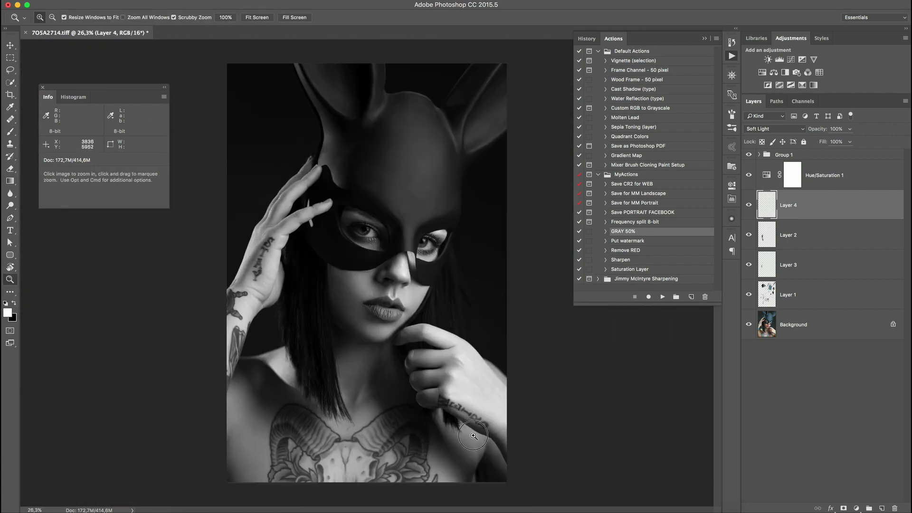
- Blend the transition from the lit neck into the shadow beneath the chin, alternating black and white at 3% opacity
scroll(375, 394, "up", 6)
key("b")
key("x")
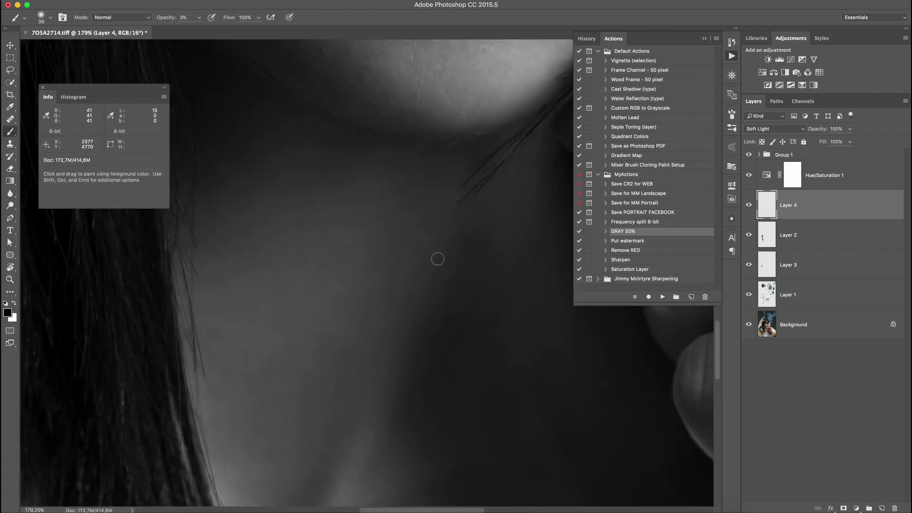
key("x")
key("x")
key("z")
left_click_drag(435, 250, 404, 250)
left_click_drag(458, 291, 499, 291)
key("b")
key("x")
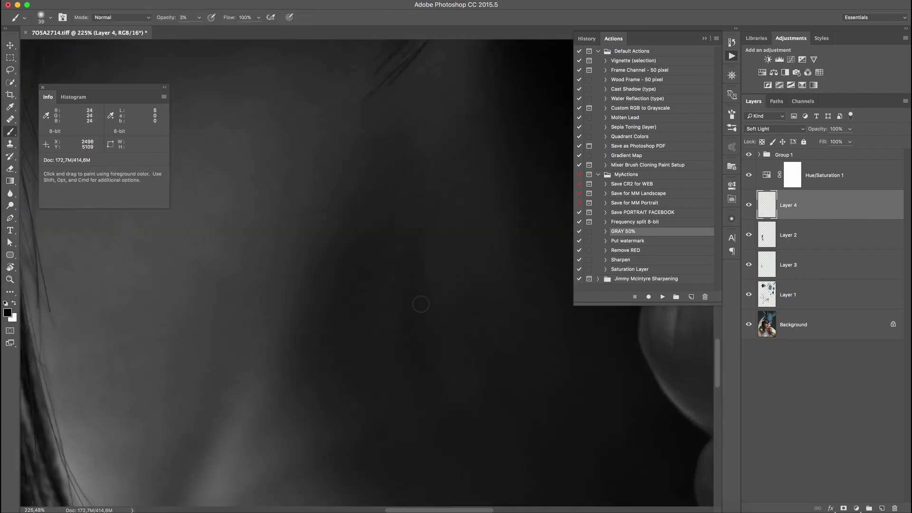
- Lower the brush opacity to 1%, soften the dark neck shadow with black, and compare with Layer 4 hidden
scroll(468, 316, "down", 4)
key("0")
key("1")
scroll(448, 269, "up", 6)
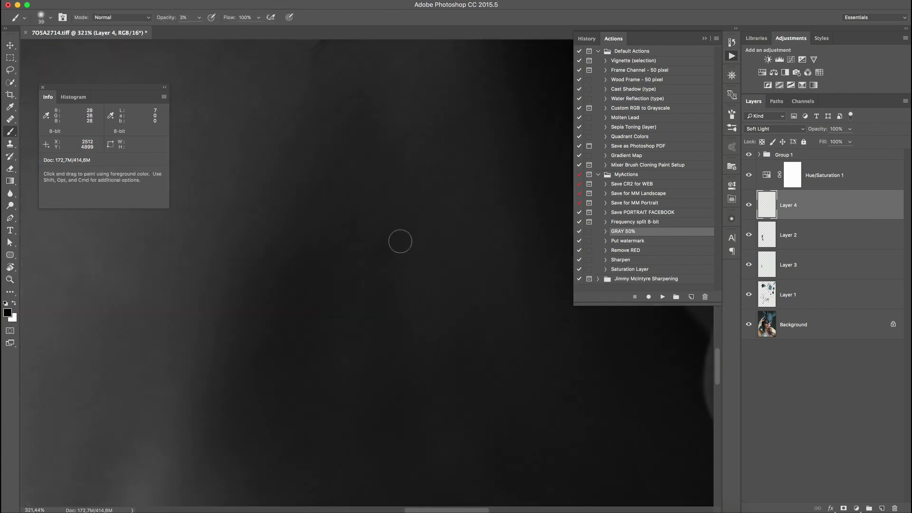
scroll(345, 248, "down", 3)
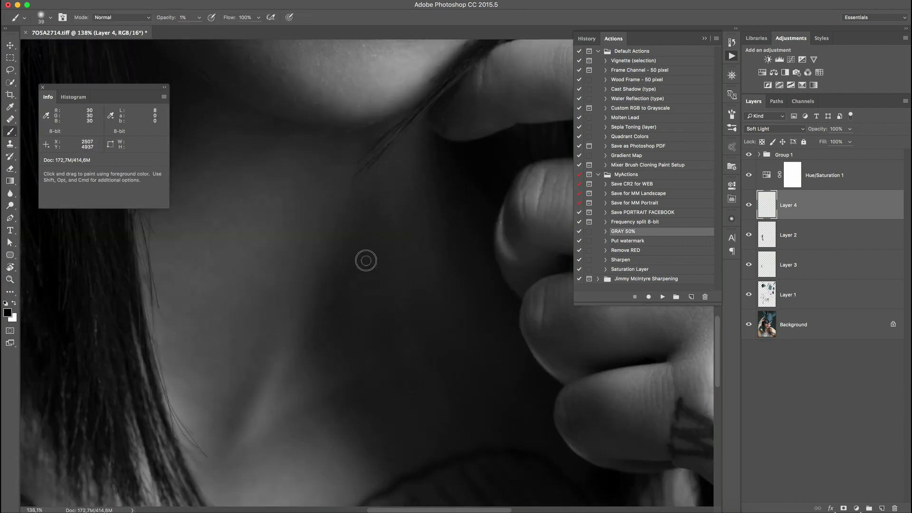
key("z")
mouse_move(468, 323)
left_mouse_down()
mouse_move(414, 323)
mouse_move(469, 289)
mouse_move(523, 288)
left_mouse_up()
left_click(749, 205)
left_click(748, 205)
left_click(748, 204)
left_click(749, 204)
- Smooth fine unevenness inside the neck shadow with a size 20 brush at 1% opacity
key("b")
key("x")
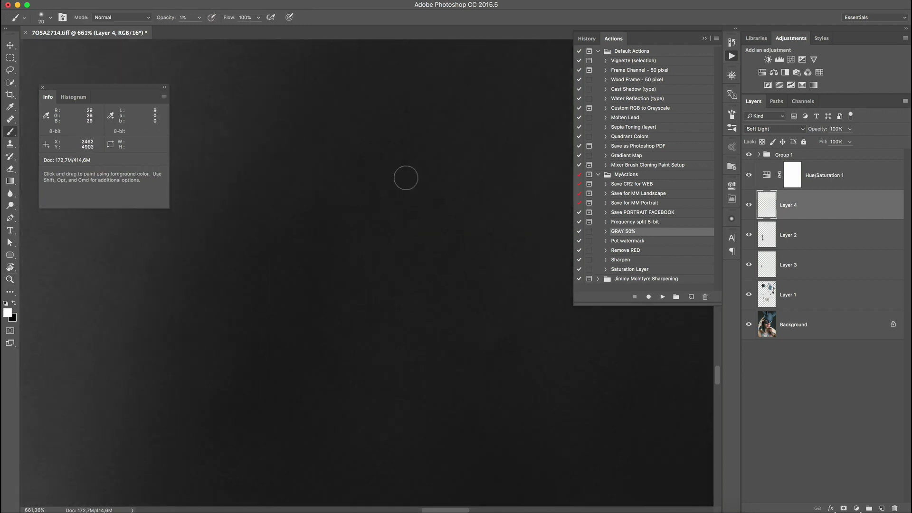
key("z")
mouse_move(496, 251)
left_mouse_down()
mouse_move(444, 244)
mouse_move(501, 263)
mouse_move(443, 248)
mouse_move(499, 248)
left_mouse_up()
key("x")
key("z")
- Even out the chest skin between the flower tattoo and the armpit, enlarging the brush to 32 and raising its opacity to 3%
key("b")
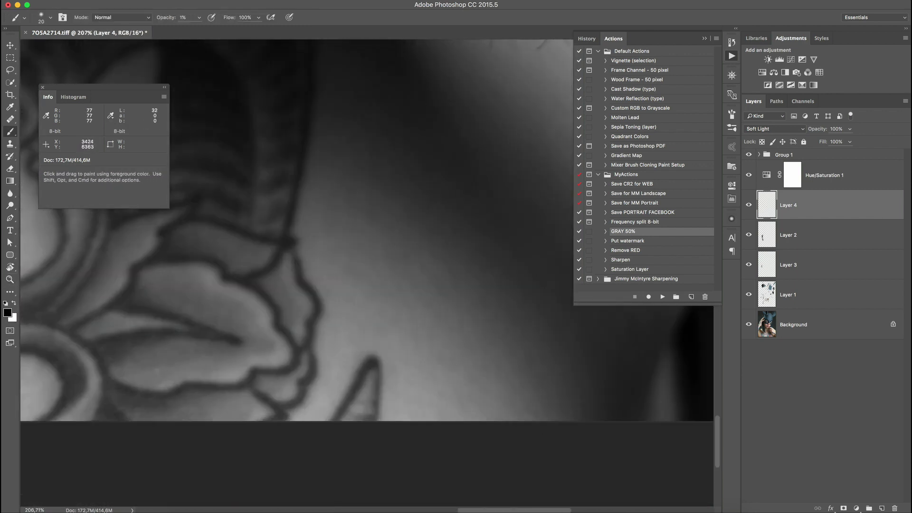
key("x")
scroll(399, 234, "down", 3)
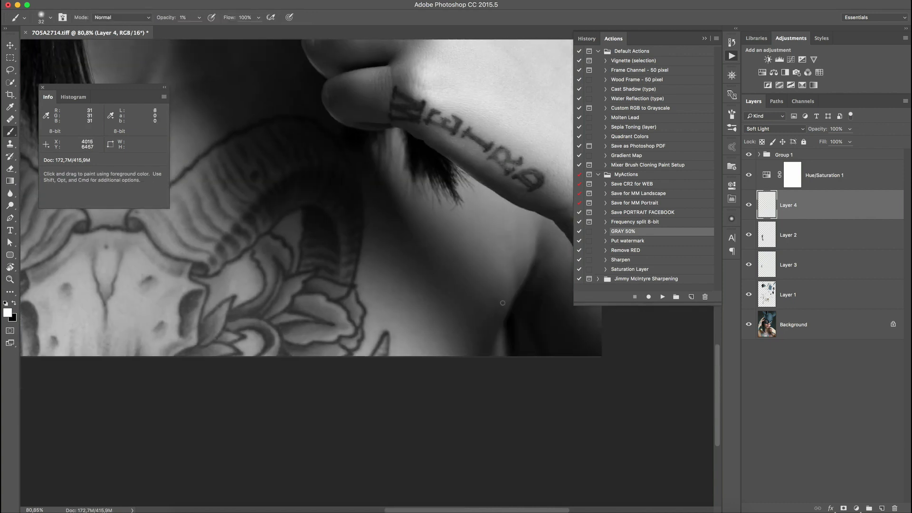
key("z")
mouse_move(486, 335)
left_mouse_down()
mouse_move(533, 321)
mouse_move(493, 314)
mouse_move(484, 268)
mouse_move(532, 268)
left_mouse_up()
key("b")
key("x")
key("x")
key("z")
key("b")
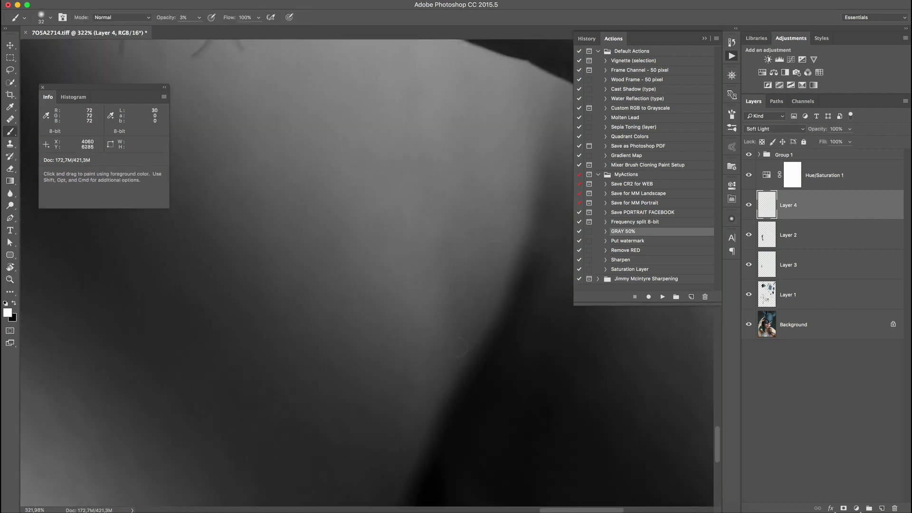
- Enlarge the brush to 92 and blend the broad shadow across the chest near the armpit with white at 3%
key("z")
left_click_drag(434, 252, 371, 260)
key("b")
left_click_drag(430, 228, 448, 228)
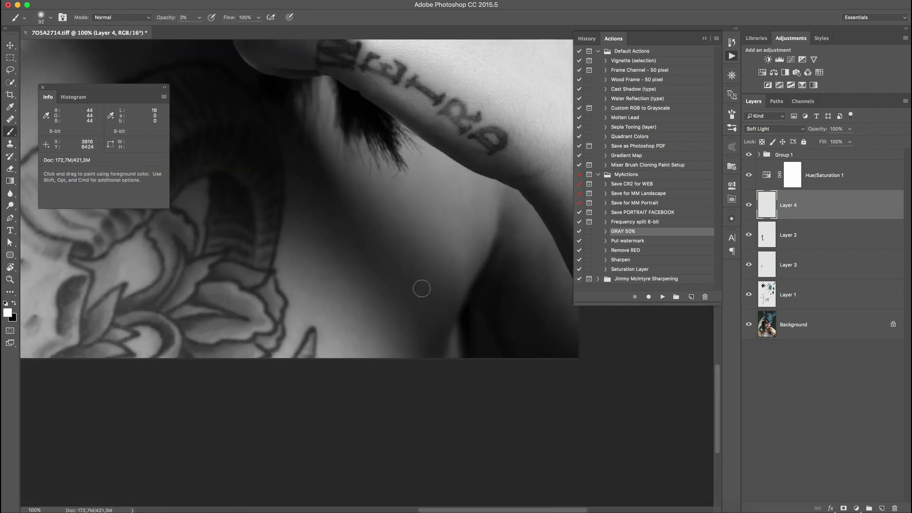
scroll(421, 289, "up", 2)
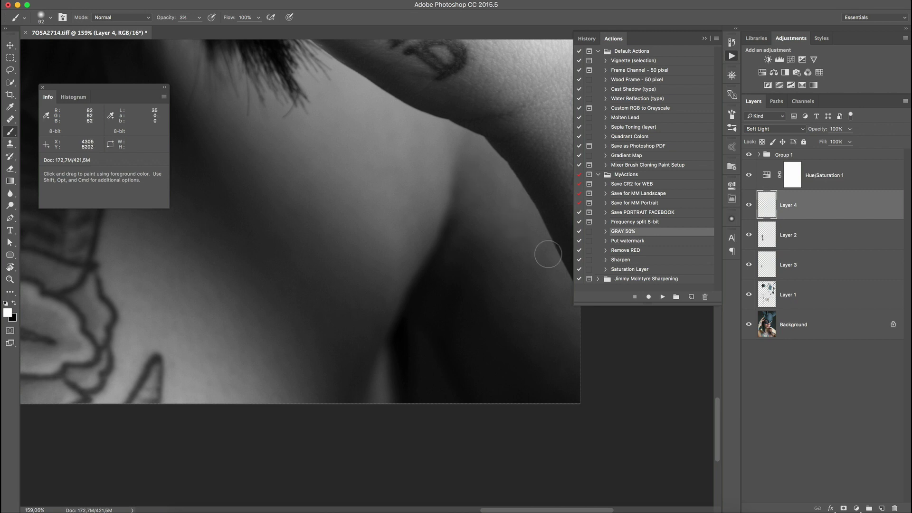
- Remove the black-and-white viewing aid, Group 1, and save the document
key("z")
scroll(475, 204, "down", 4)
scroll(434, 212, "up", 4)
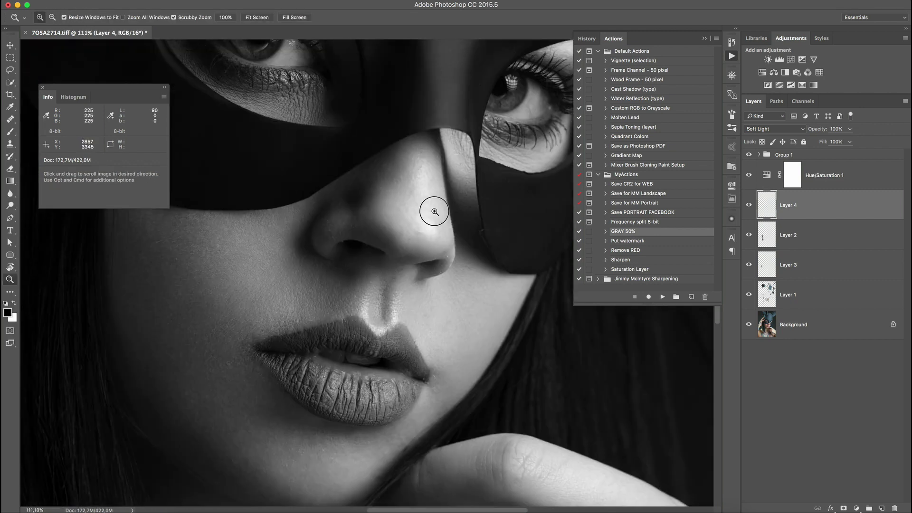
scroll(434, 211, "down", 4)
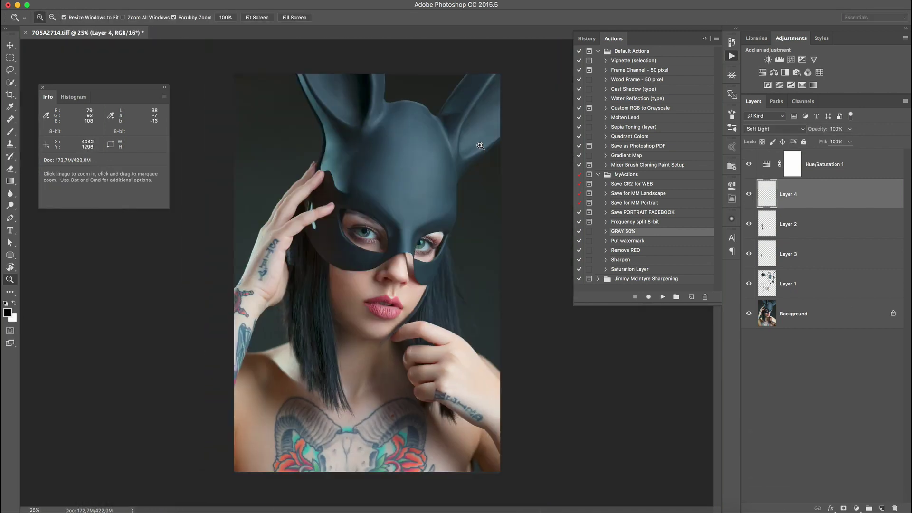
scroll(362, 235, "up", 2)
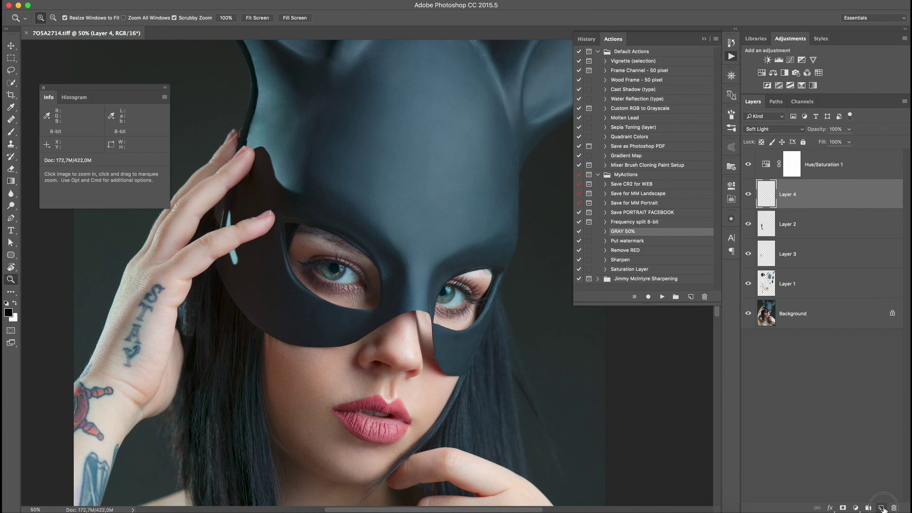
- Add Layer 5 in Soft Light mode and darken the eyebrow inside the mask with a size 44 black brush at 10% opacity
left_click(881, 507)
scroll(329, 263, "up", 4)
key("b")
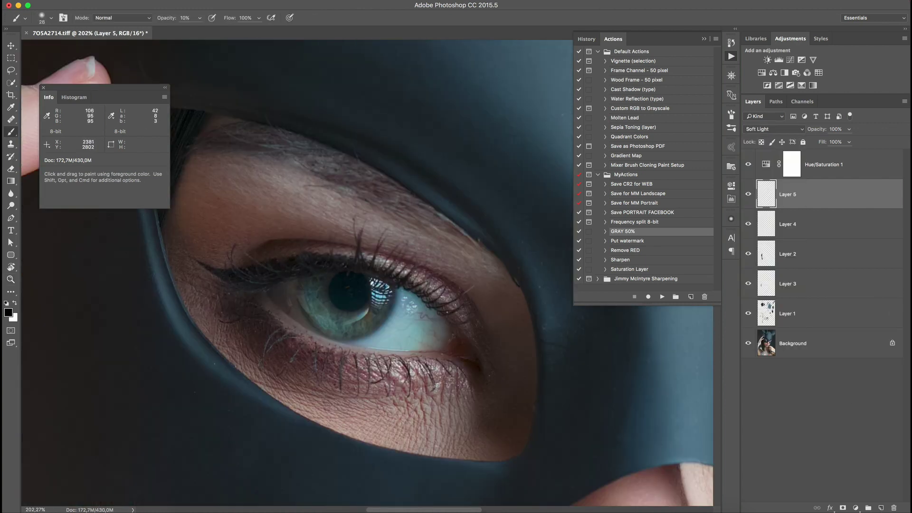
left_click_drag(268, 262, 276, 263)
mouse_move(317, 153)
left_mouse_down()
mouse_move(347, 160)
mouse_move(403, 209)
left_mouse_up()
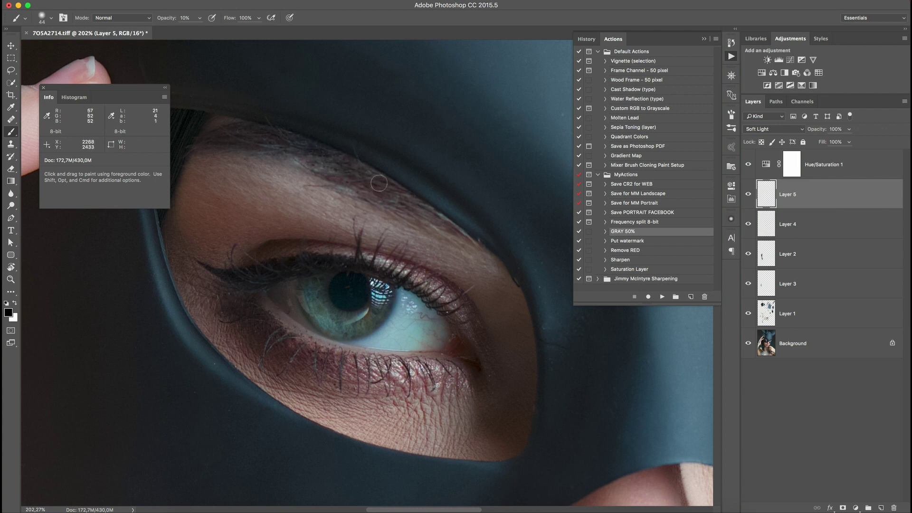
- Darken the lashes of the eye farther from the raised hand with black, reducing the brush to size 15
key("z")
left_click_drag(380, 179, 328, 179)
left_click_drag(492, 202, 542, 191)
key("b")
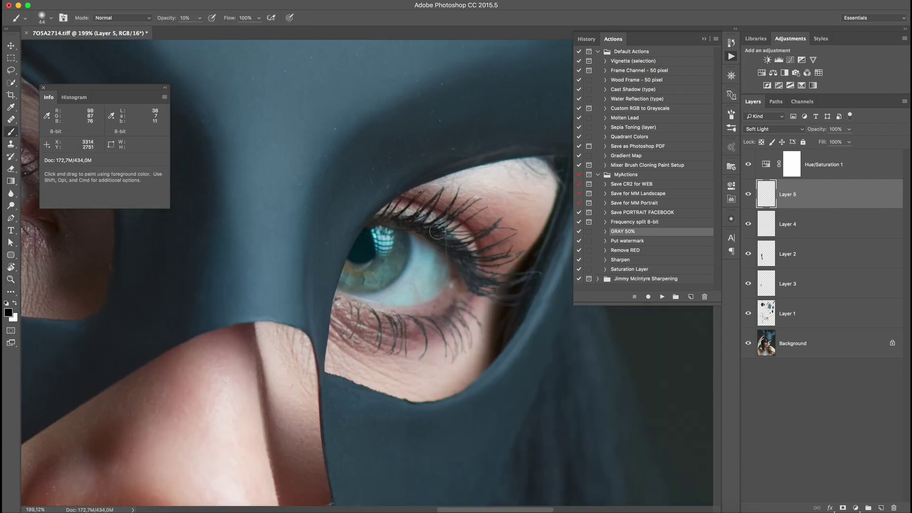
mouse_move(438, 232)
left_mouse_down()
mouse_move(485, 233)
mouse_move(494, 260)
mouse_move(458, 250)
left_mouse_up()
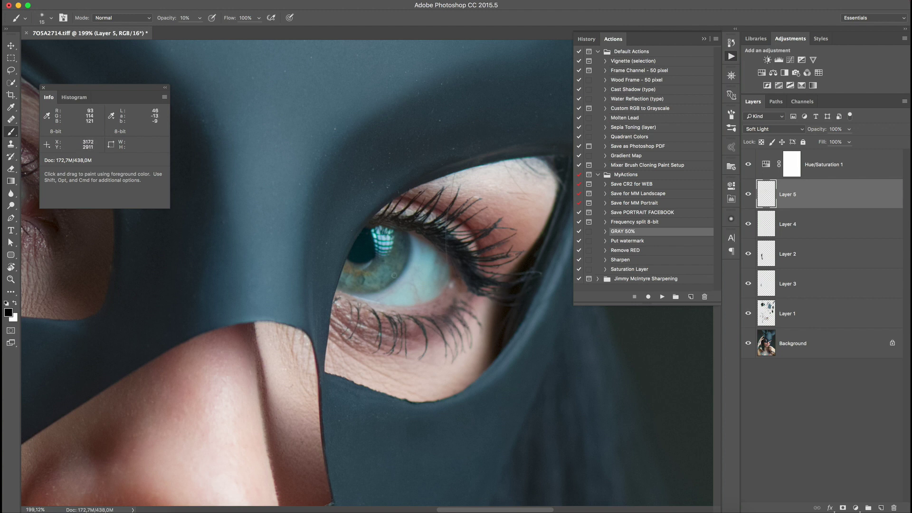
- Brighten the iris of that eye with white and darken its outer edge with black at 10% opacity
scroll(381, 283, "left", 3)
key("x")
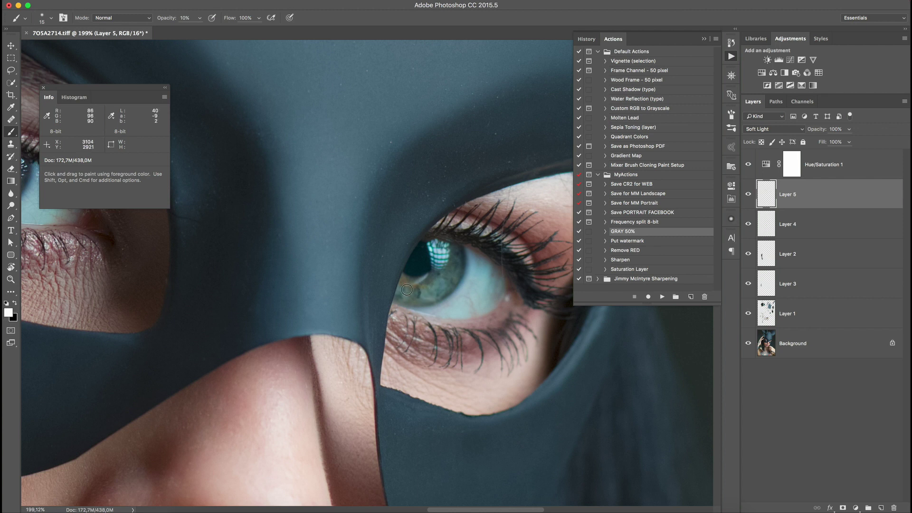
mouse_move(512, 292)
left_mouse_down()
mouse_move(470, 292)
mouse_move(514, 294)
left_mouse_up()
key("x")
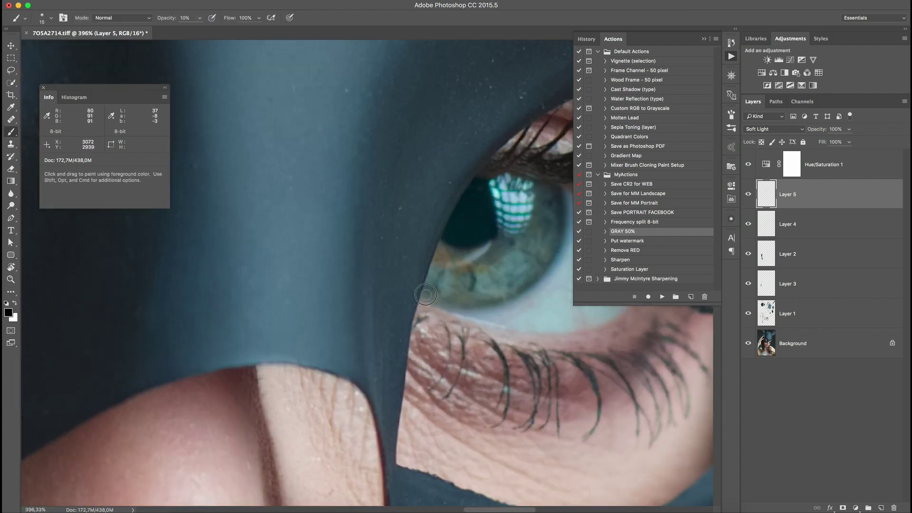
left_click_drag(425, 294, 385, 295)
- Shade and brighten the iris of the eye nearer the raised hand with the size 15 brush at 10% opacity
left_click_drag(238, 285, 338, 334)
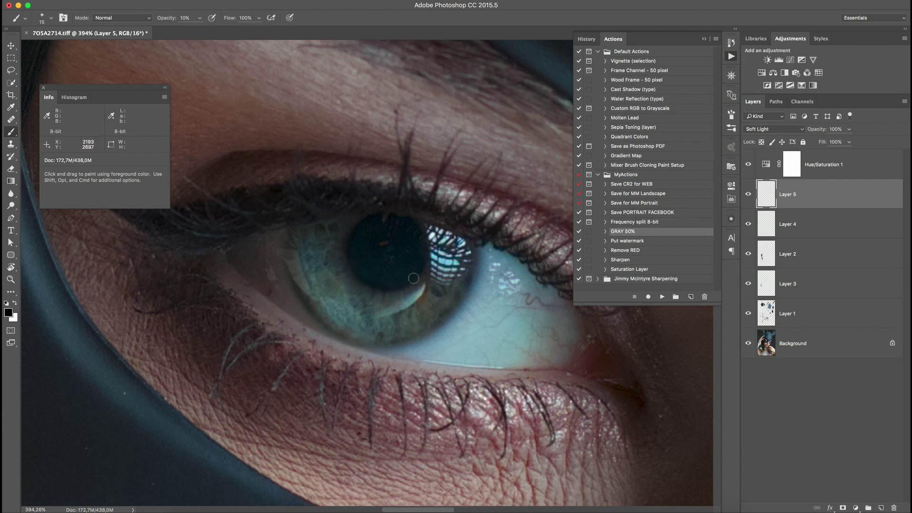
scroll(413, 277, "down", 3)
scroll(342, 255, "up", 4)
key("x")
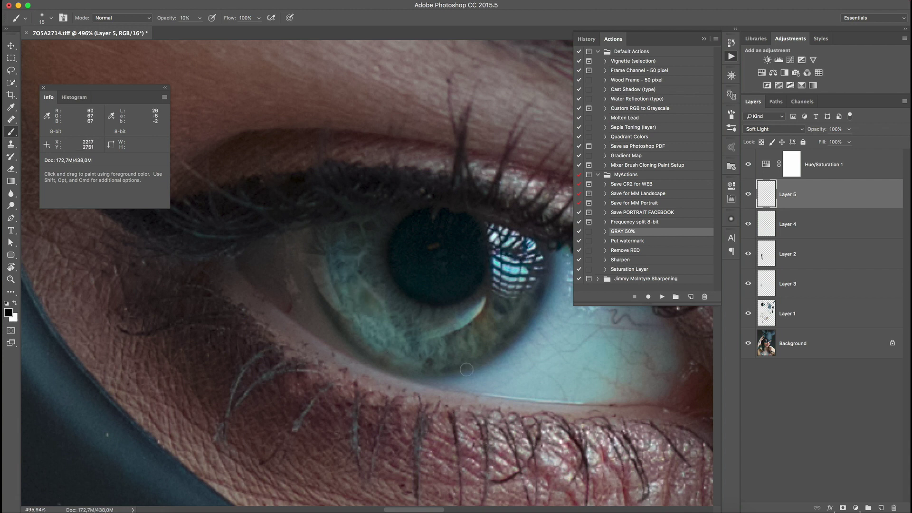
- Compare the eye retouching with Layer 5 hidden and shown
key("z")
left_click_drag(472, 321, 404, 322)
left_click(749, 194)
left_click(748, 194)
left_click(748, 194)
left_click(748, 194)
left_click_drag(385, 277, 413, 277)
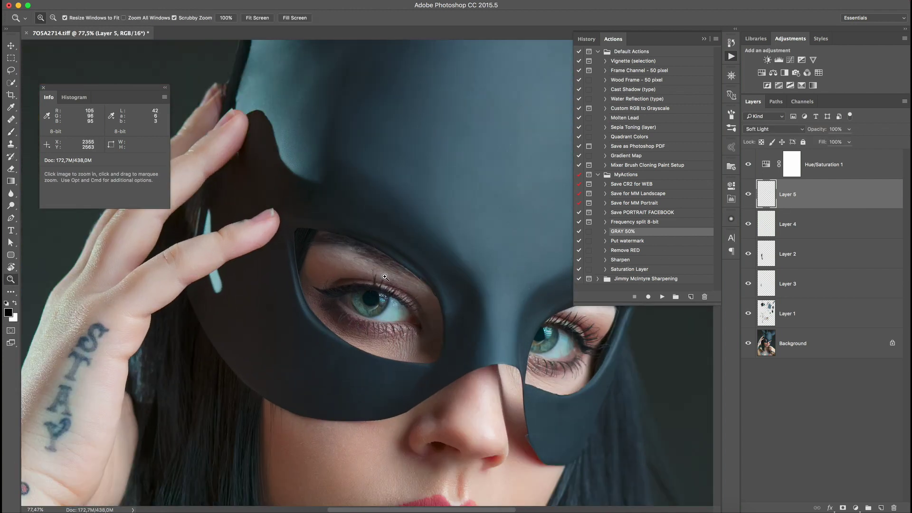
- Add more white highlights to the iris of the eye nearer the raised hand, and compare both eyes with Layer 5 hidden
scroll(385, 277, "up", 4)
key("b")
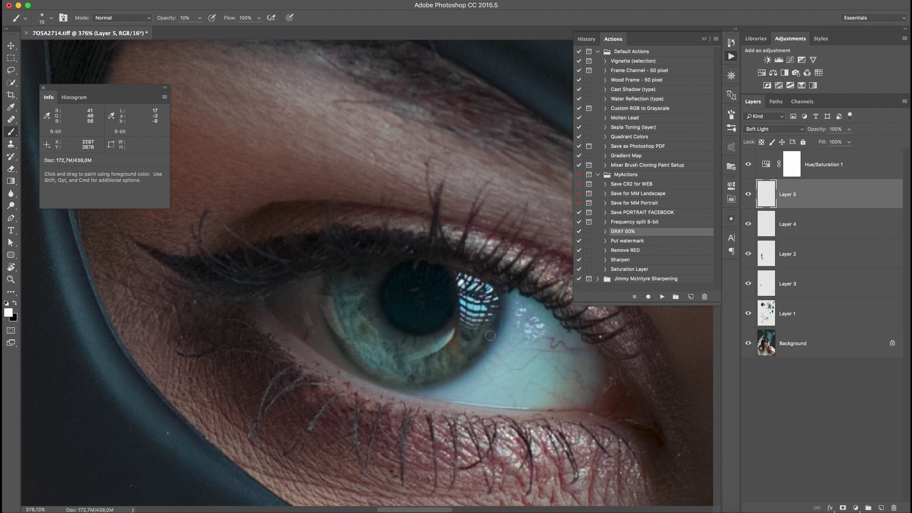
key("z")
left_click_drag(532, 276, 460, 266)
left_click(749, 194)
left_click_drag(513, 299, 752, 187)
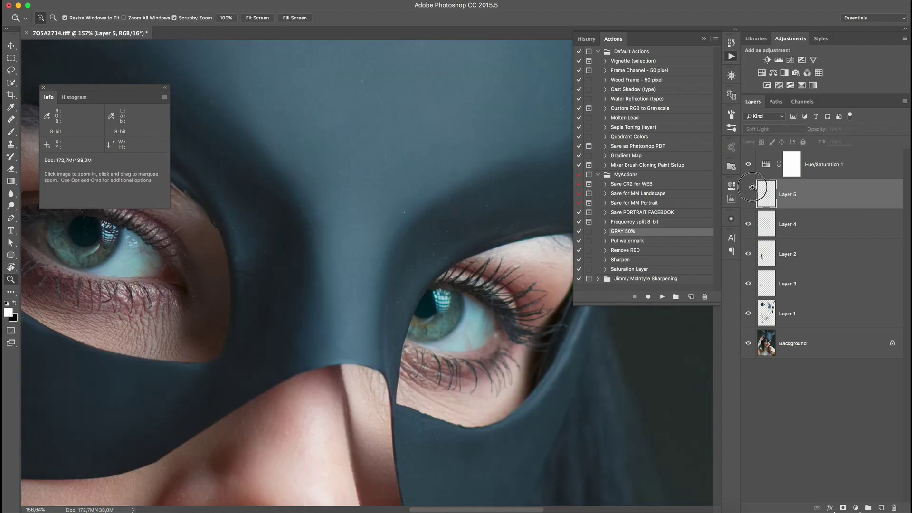
left_click(749, 193)
- Refine the iris and pupil contrast of the eye farther from the raised hand, alternating white and black at 10%
scroll(428, 253, "up", 3)
key("b")
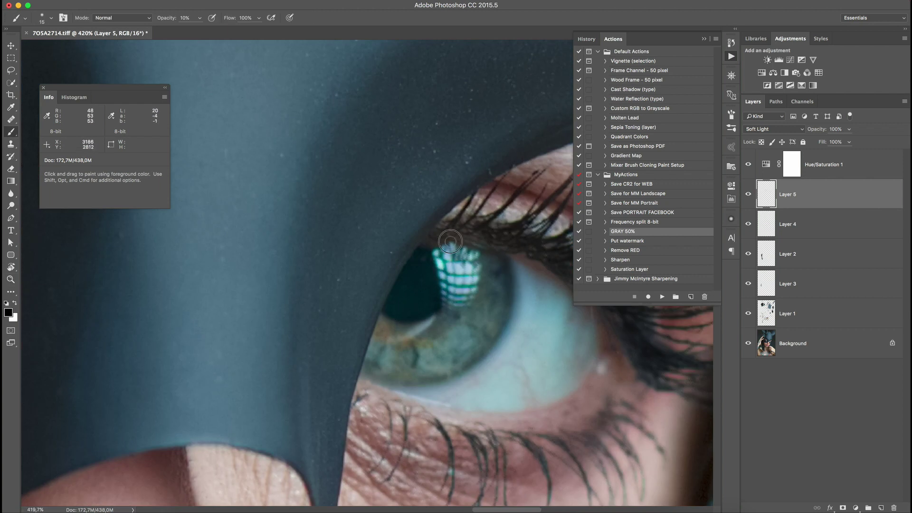
key("x")
key("x")
key("x")
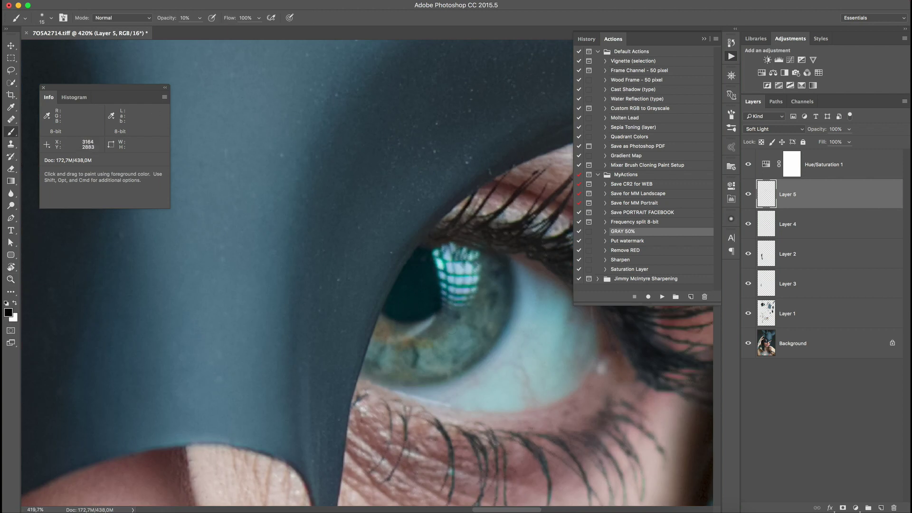
- Toggle Layer 5 to check the finished eye contrast, and review the whole portrait
key("z")
left_click(748, 193)
mouse_move(511, 305)
left_mouse_down()
mouse_move(452, 305)
mouse_move(570, 302)
mouse_move(434, 316)
mouse_move(446, 299)
mouse_move(418, 290)
left_mouse_up()
left_click(749, 194)
key("b")
key("x")
key("z")
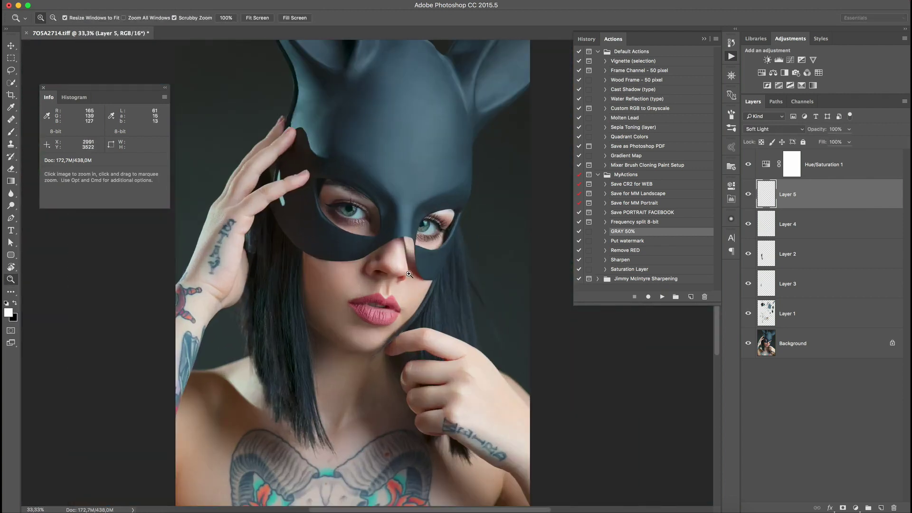
- Inspect the retouched eye up close and review the whole portrait
key("Tab")
key("super+minus")
scroll(532, 201, "up", 10)
key("Tab")
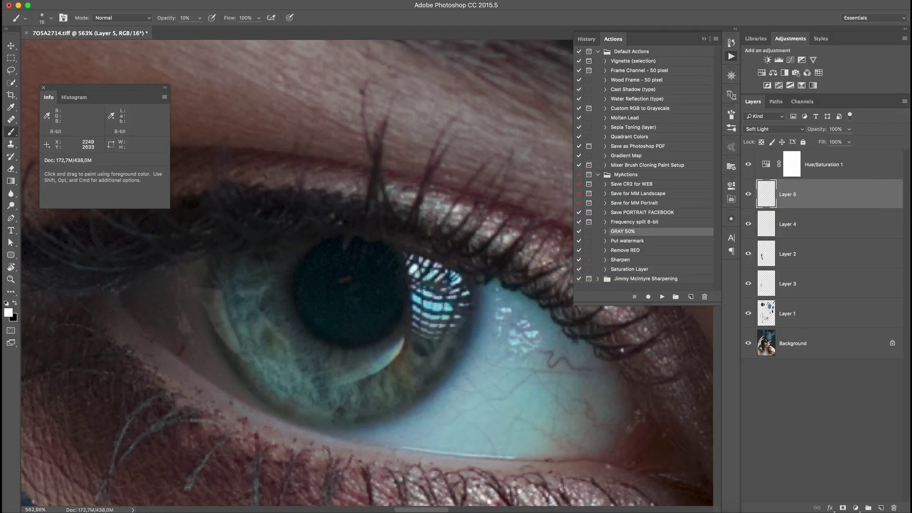
key("z")
left_click_drag(437, 332, 444, 279)
key("super+minus")
key("r")
mouse_move(423, 161)
left_mouse_down()
mouse_move(518, 153)
mouse_move(302, 198)
left_mouse_up()
- Add a Curves adjustment above Layer 5 with input 136 lowered to 108, invert its mask and reveal it over the hands at 30%
left_click(790, 59)
left_click_drag(645, 292, 647, 304)
key("super+i")
key("b")
key("x")
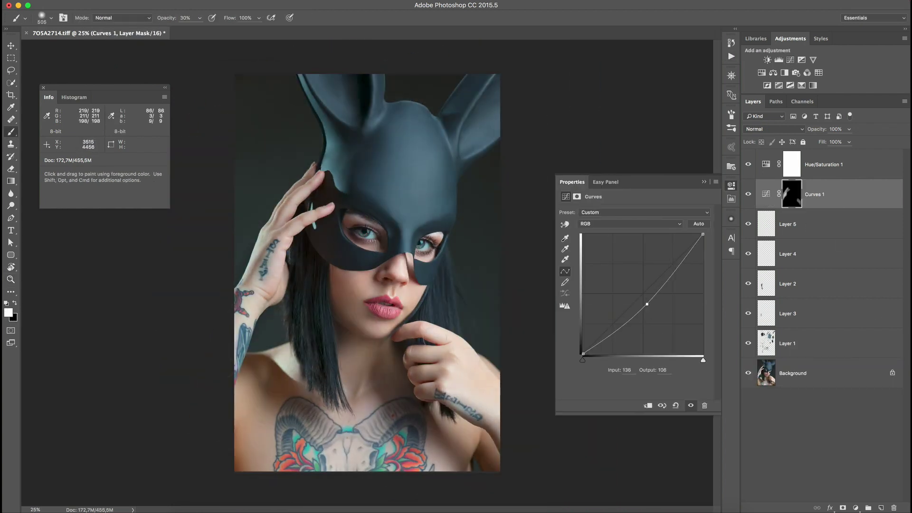
- Darken Curves 1 further, setting a highlight point at input 239 and output 229, and compare the result with the layer hidden
left_click_drag(647, 304, 651, 307)
left_click_drag(694, 249, 695, 246)
left_click(748, 194)
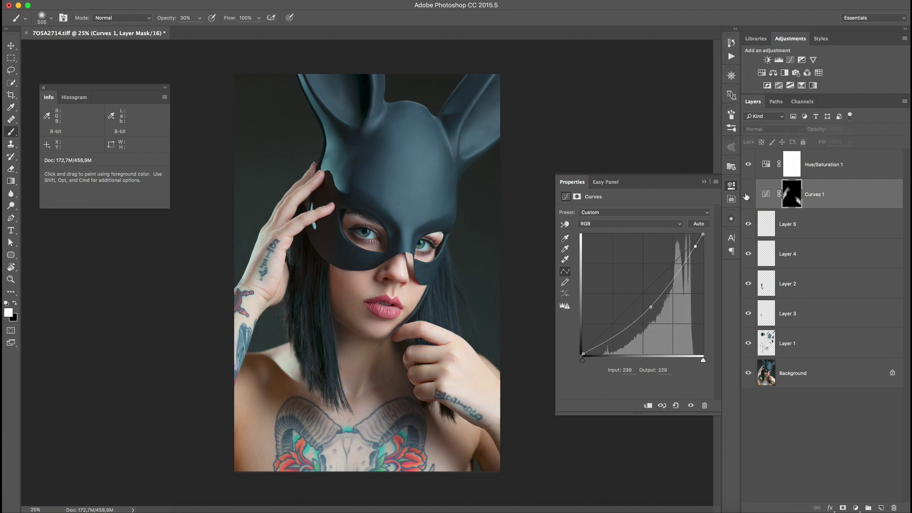
left_click(748, 194)
key("e")
left_click_drag(250, 215, 262, 217)
key("z")
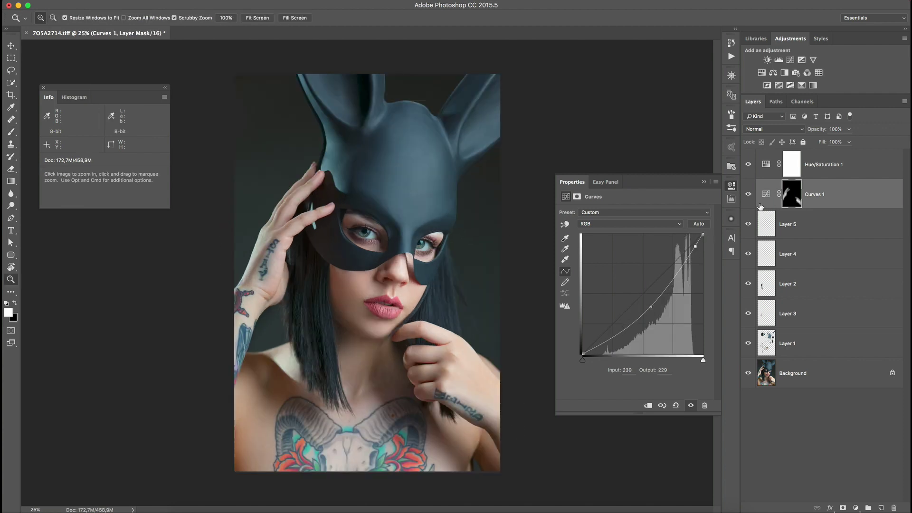
- Lower the white end of Curves 1 and set its midtone point to input 156 and output 88
left_click(405, 211, "alt")
left_click_drag(405, 211, 255, 391)
key("r")
left_click_drag(651, 307, 655, 307)
mouse_move(703, 234)
left_mouse_down()
mouse_move(703, 354)
mouse_move(711, 240)
mouse_move(710, 249)
left_mouse_up()
left_click_drag(655, 306, 656, 313)
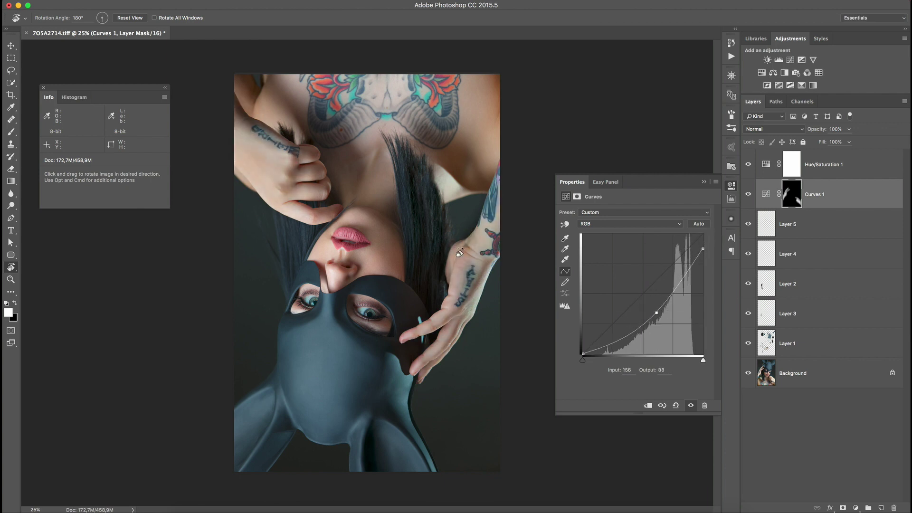
- Refine the Curves 1 mask over the hands and arms with the brush and eraser
key("z")
key("super+minus")
key("b")
key("z")
mouse_move(426, 200)
left_mouse_down()
mouse_move(477, 200)
mouse_move(358, 252)
mouse_move(333, 252)
left_mouse_up()
key("b")
key("e")
key("r")
left_click_drag(499, 196, 234, 349)
- Add a new layer above Layer 5 and set its blend mode to Color
key("z")
left_click_drag(304, 335, 323, 336)
left_click(828, 228)
key("super+shift+alt+n")
left_click(773, 128)
left_click(755, 334)
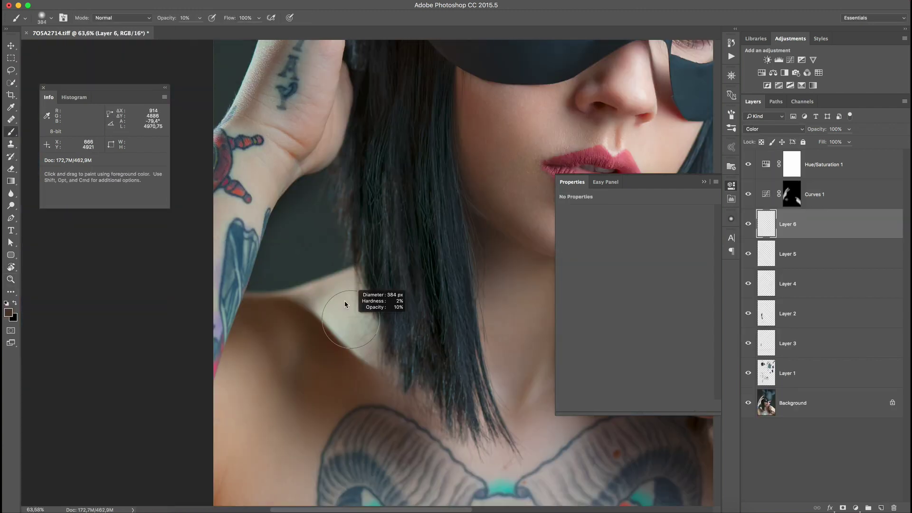
- Correct the pale shoulder color on Layer 6 and sample a skin tone for the raised hand
scroll(351, 299, "down", 3)
key("r")
mouse_move(350, 296)
left_mouse_down()
mouse_move(374, 285)
mouse_move(427, 293)
left_mouse_up()
scroll(441, 297, "up", 2)
key("b")
left_click(488, 257, "alt")
key("z")
left_click_drag(488, 257, 505, 264)
key("b")
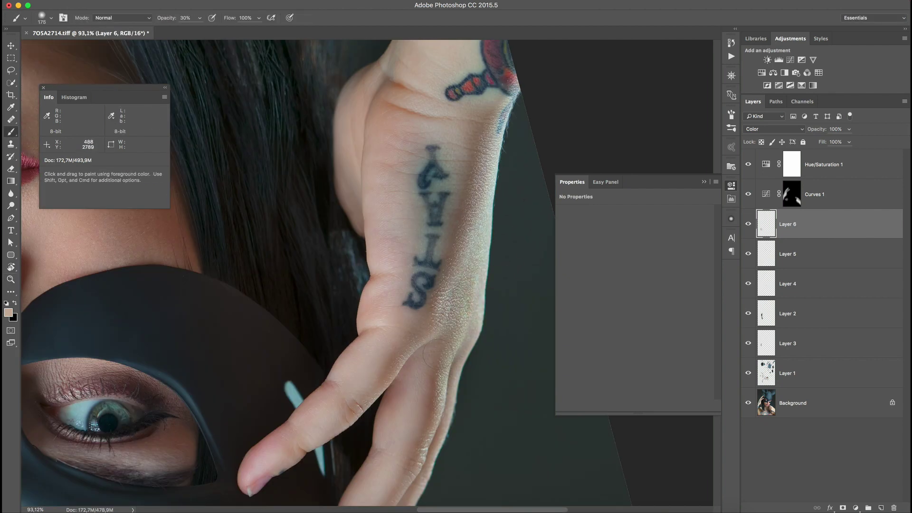
- Paint the sampled skin tone over the discolored wrist and back of the raised hand on Layer 6, and review the whole portrait
scroll(401, 260, "up", 3)
key("z")
left_click_drag(428, 271, 361, 271)
key("b")
mouse_move(429, 233)
left_mouse_down()
mouse_move(471, 235)
mouse_move(411, 234)
left_mouse_up()
key("z")
left_click_drag(240, 230, 285, 232)
scroll(285, 233, "down", 4)
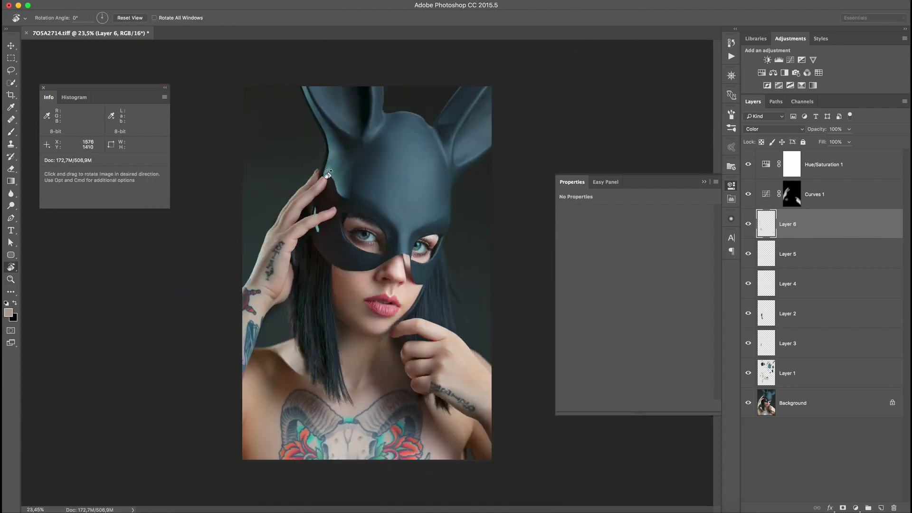
scroll(307, 280, "up", 4)
key("z")
scroll(307, 281, "down", 5)
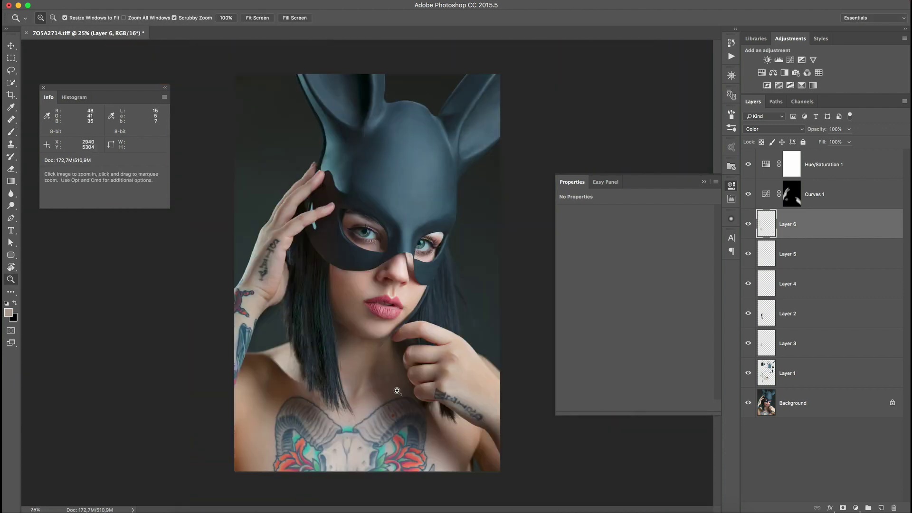
- Add a Levels adjustment layer on top and delete the masks of Levels 1 and Hue/Saturation 1
left_click(779, 60)
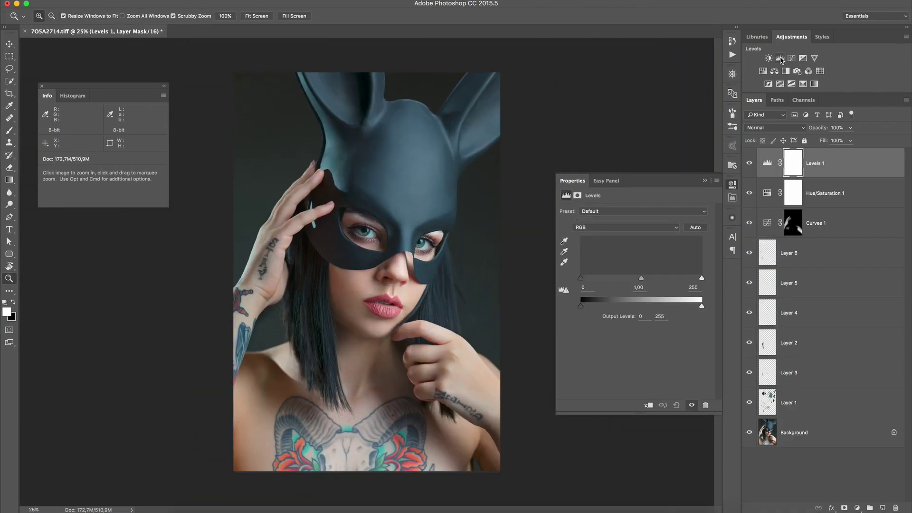
left_click_drag(792, 164, 893, 507)
left_click_drag(792, 194, 894, 507)
- Set the Levels 1 input values to black 9, midtone 1.07 and white 245
left_click_drag(702, 279, 689, 278)
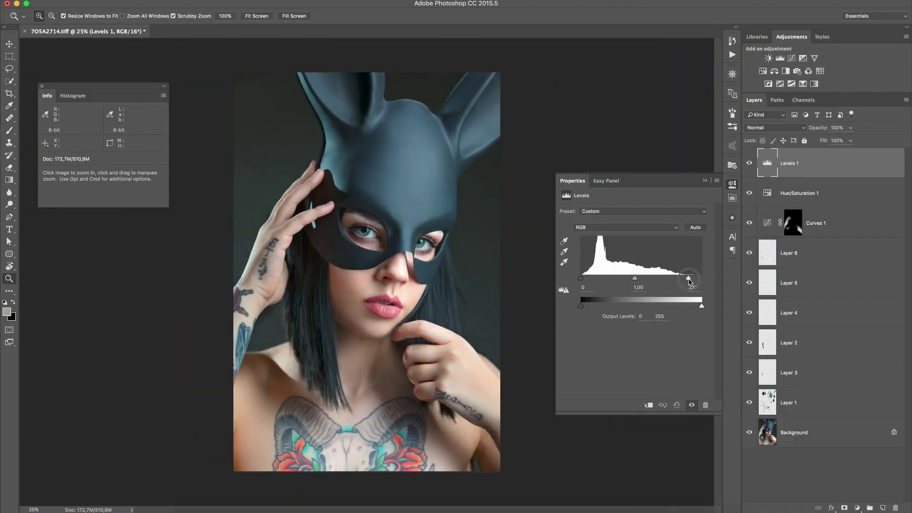
left_click_drag(580, 278, 585, 278)
left_click_drag(638, 278, 634, 278)
mouse_move(397, 286)
left_mouse_down()
mouse_move(440, 286)
mouse_move(406, 286)
left_mouse_up()
scroll(406, 287, "up", 5)
left_click_drag(689, 277, 697, 278)
scroll(407, 244, "down", 4)
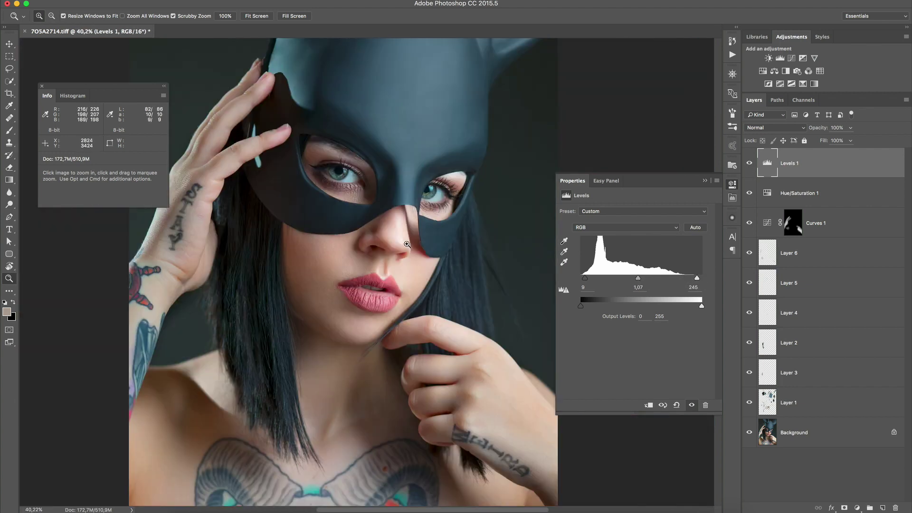
- Switch the canvas surround to white and refine Levels 1 to black 11 and midtone 1.20
scroll(389, 238, "down", 4)
right_click(200, 271)
left_click(218, 317)
key("super+plus")
key("super+plus")
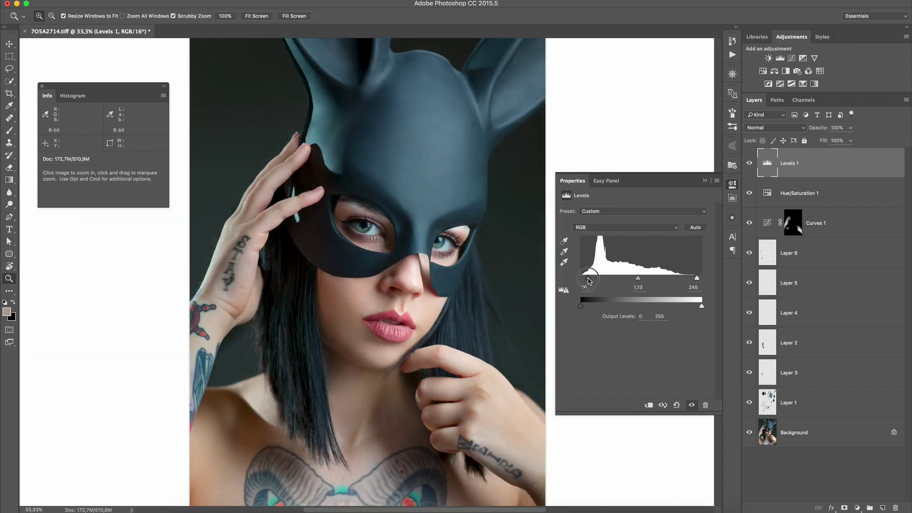
left_click_drag(636, 278, 629, 279)
left_click_drag(585, 278, 585, 279)
left_click_drag(631, 278, 635, 278)
- Compare the whole portrait with Levels 1 hidden and shown
key("super+0")
left_click(749, 163)
left_click(749, 163)
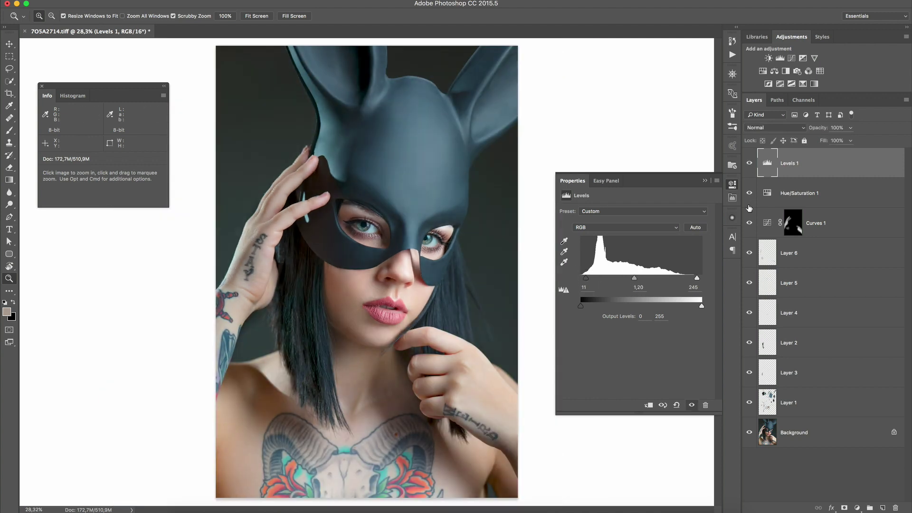
left_click(376, 214, "alt")
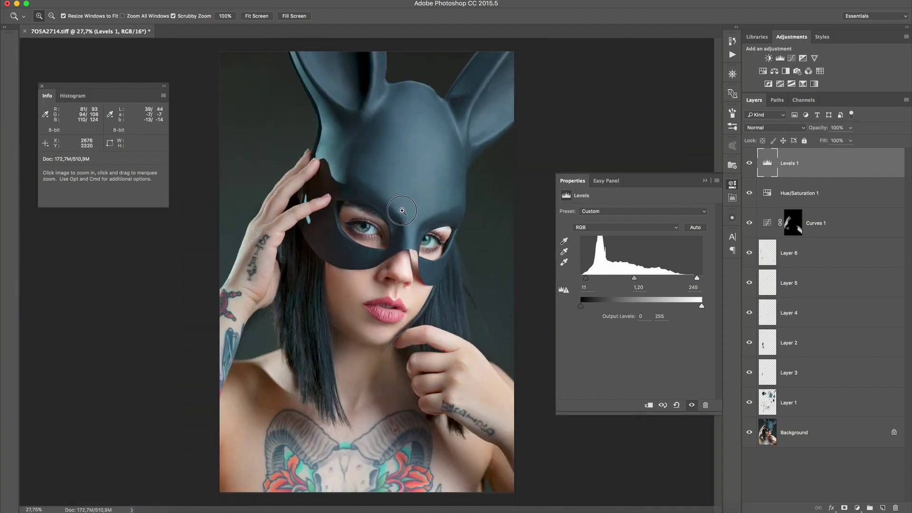
- Dodge the uneven dark areas on the rabbit mask's forehead on Layer 4 with a white brush at 1%
left_click(424, 131)
left_click_drag(424, 130, 463, 131)
key("b")
key("d")
key("x")
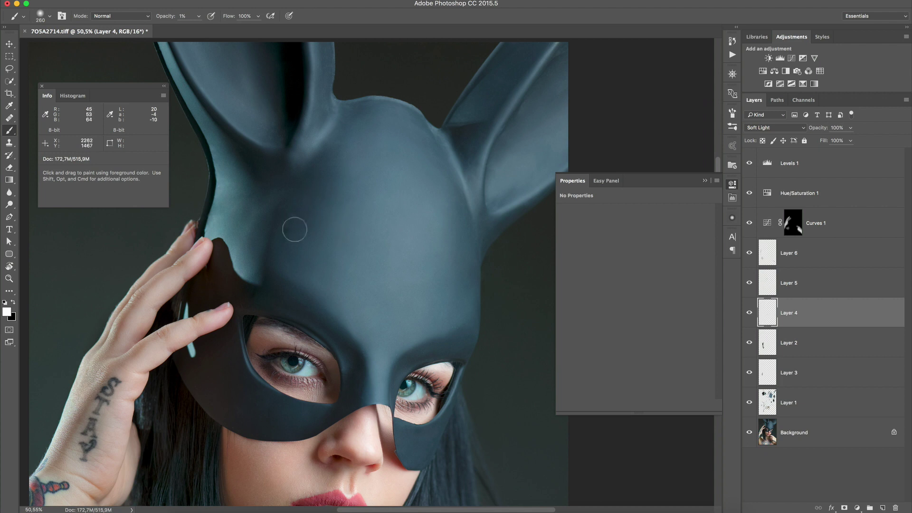
scroll(443, 185, "down", 2)
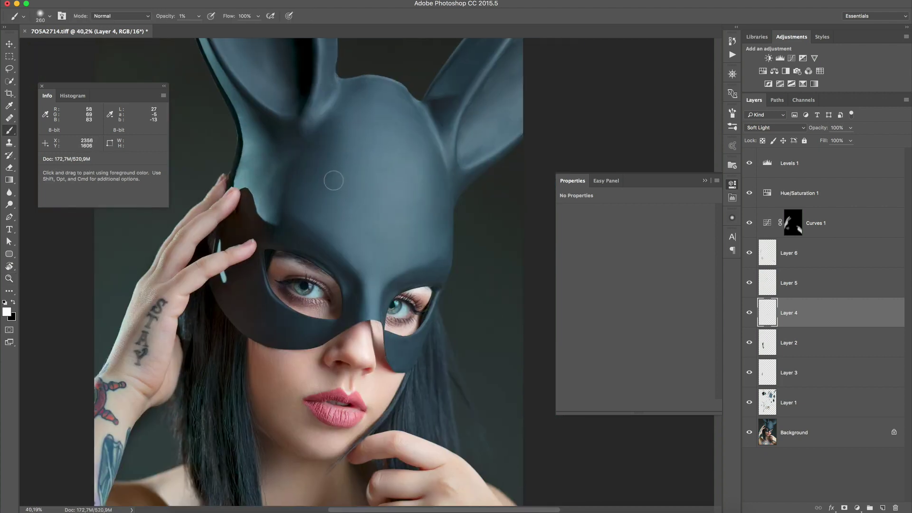
scroll(364, 55, "up", 2)
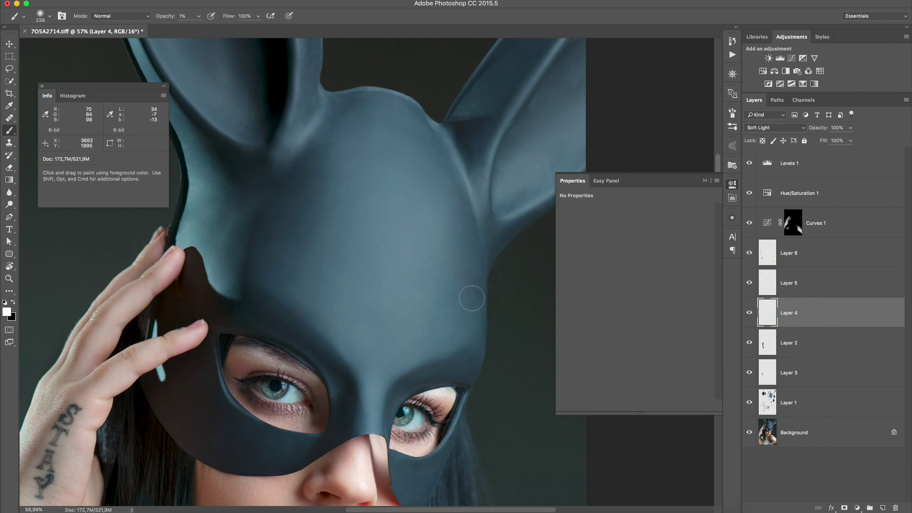
- Continue smoothing the rabbit mask's forehead tones with white and check the effect by toggling Layer 4
key("z")
mouse_move(449, 187)
left_mouse_down()
mouse_move(371, 163)
mouse_move(380, 163)
left_mouse_up()
key("b")
key("z")
mouse_move(428, 197)
left_mouse_down()
mouse_move(419, 198)
mouse_move(463, 198)
left_mouse_up()
left_click(751, 313)
- Even out the tones below the base of the rabbit mask's ear with a smaller white brush at 1%
left_click_drag(357, 148, 401, 148)
key("b")
left_click_drag(358, 210, 322, 209)
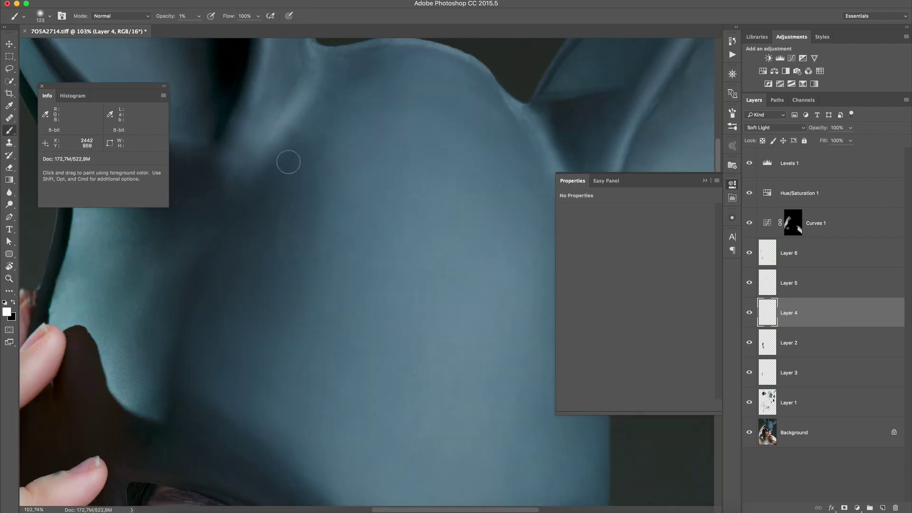
key("z")
left_click_drag(388, 242, 332, 243)
left_click(407, 200, "alt")
- Run the Saturation Layer action above Levels 1 to create a saturation check layer
left_click(815, 172)
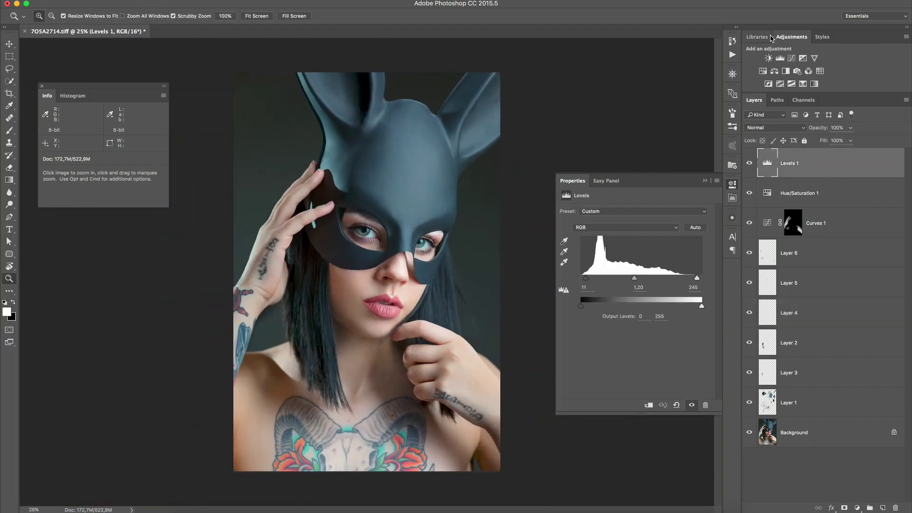
left_click(732, 54)
left_click(630, 268)
left_click(663, 295)
- Add a Vibrance adjustment above Levels 1 with saturation -64 and invert its mask
left_click(845, 190)
left_click(814, 57)
left_click_drag(635, 240, 589, 241)
key("super+i")
- Paint white on the Vibrance 1 mask to desaturate the cheek along the rabbit mask's edge beside the nose
left_click_drag(414, 268, 487, 267)
key("b")
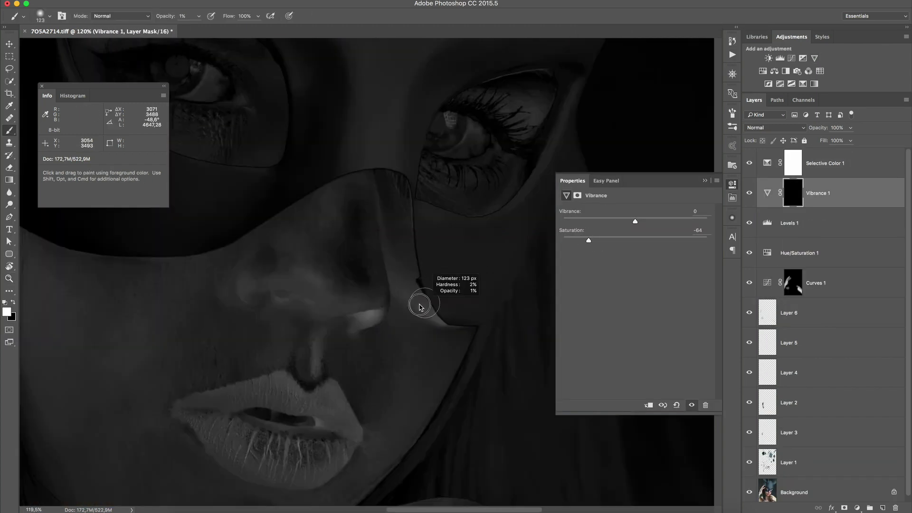
mouse_move(444, 311)
left_mouse_down()
mouse_move(425, 309)
mouse_move(441, 309)
left_mouse_up()
mouse_move(414, 299)
left_mouse_down()
mouse_move(447, 324)
mouse_move(434, 315)
left_mouse_up()
left_click_drag(417, 294, 405, 288)
key("e")
left_click_drag(444, 332, 475, 332)
key("b")
key("x")
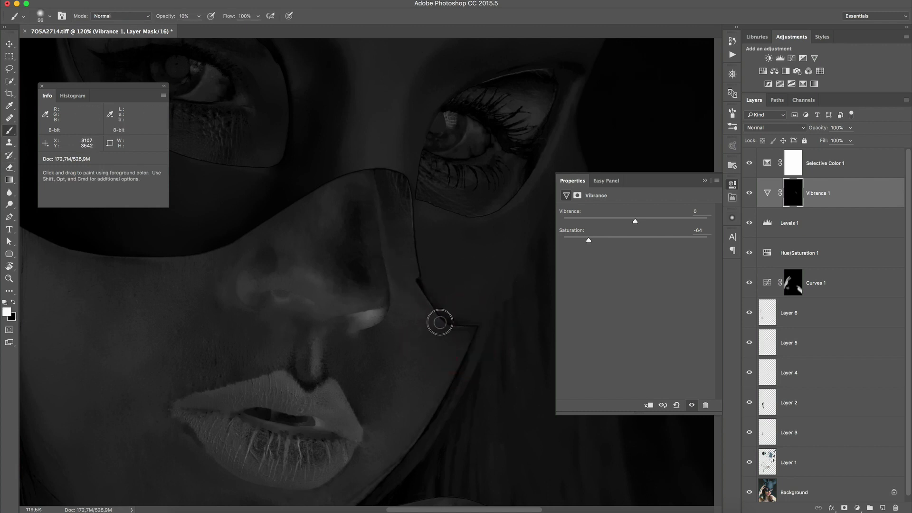
- Desaturate the bright patch at the edge of the nostril on the Vibrance 1 mask at 10%
left_click_drag(364, 316, 372, 313)
key("3")
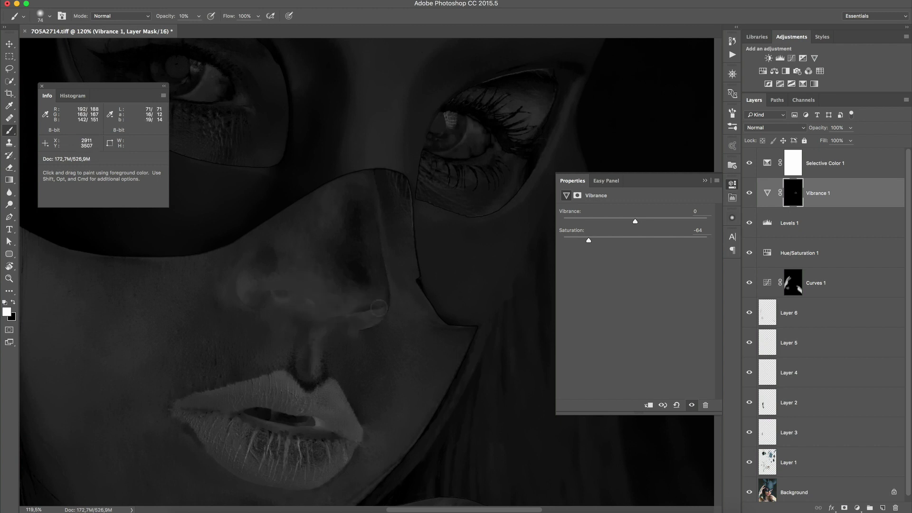
key("x")
left_click_drag(367, 311, 358, 311)
key("x")
- Desaturate the bright creases between the fingers of the hand under the chin at 10%
key("z")
left_click_drag(409, 281, 356, 280)
left_click_drag(449, 348, 501, 348)
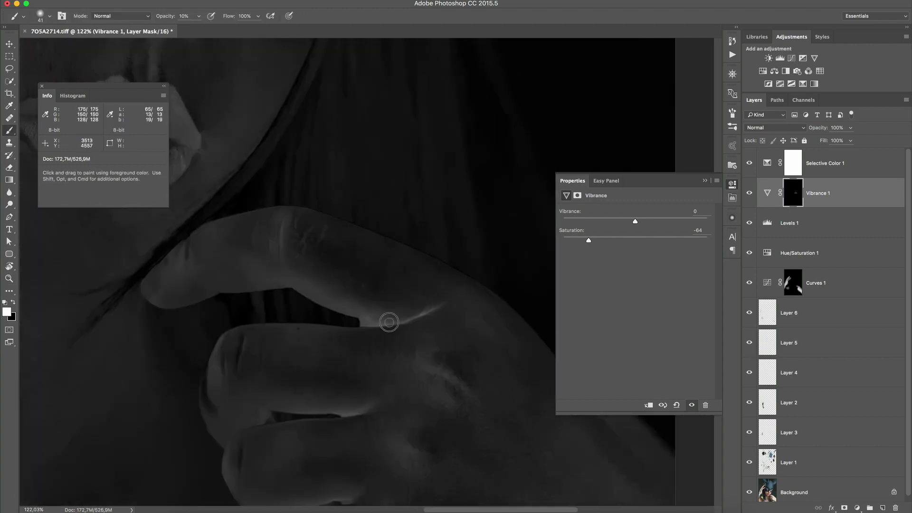
mouse_move(368, 318)
left_mouse_down()
mouse_move(299, 284)
mouse_move(391, 322)
mouse_move(422, 312)
left_mouse_up()
left_click_drag(295, 219, 289, 219)
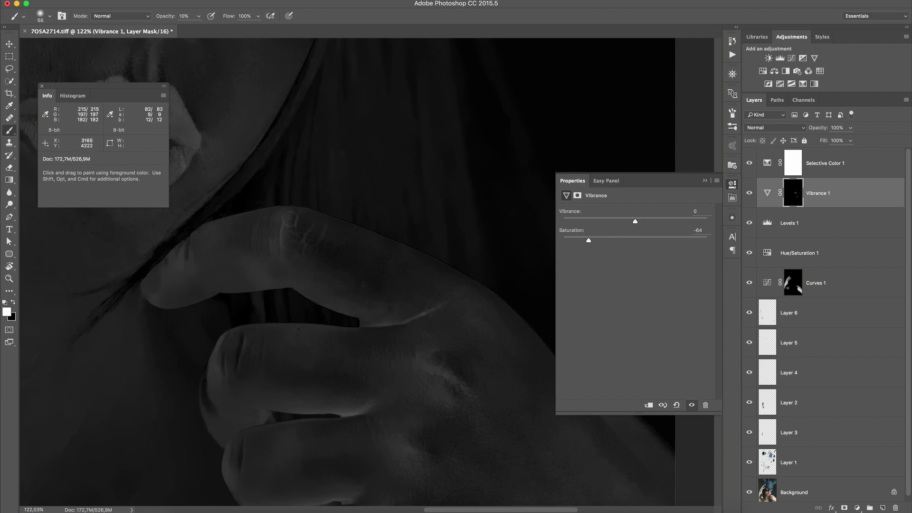
scroll(337, 413, "down", 5)
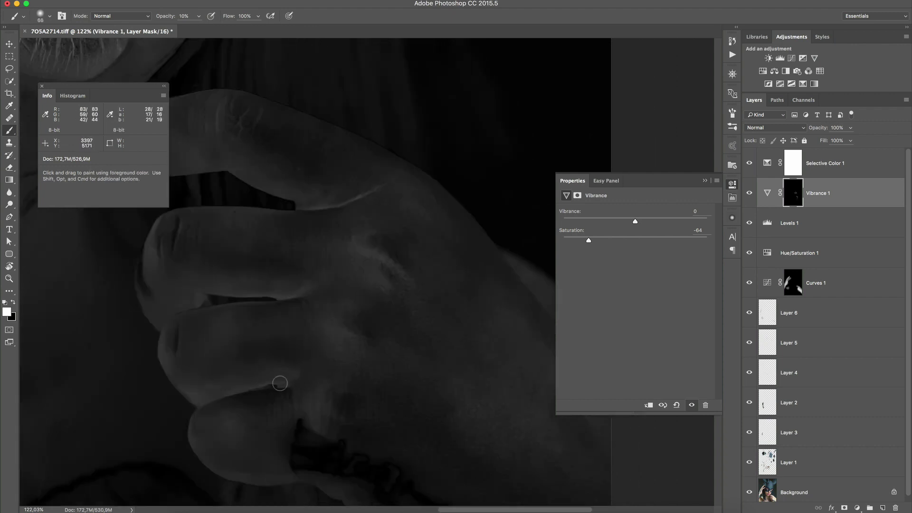
- Even out the saturation over the knuckles of the hand under the chin, raising the brush opacity to 20%
key("z")
left_click_drag(394, 251, 375, 257)
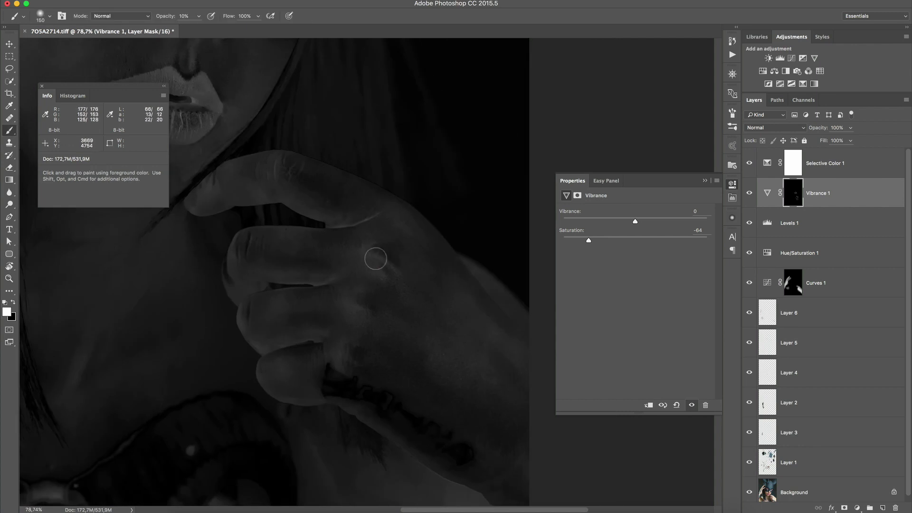
key("2")
key("z")
left_click_drag(366, 194, 418, 195)
mouse_move(371, 289)
left_mouse_down()
mouse_move(330, 306)
mouse_move(380, 294)
mouse_move(333, 297)
left_mouse_up()
- Even out the saturation of the shoulder below the raised arm on the Vibrance 1 mask at 20%
key("x")
key("z")
left_click_drag(289, 342, 323, 342)
left_click_drag(277, 302, 318, 302)
key("x")
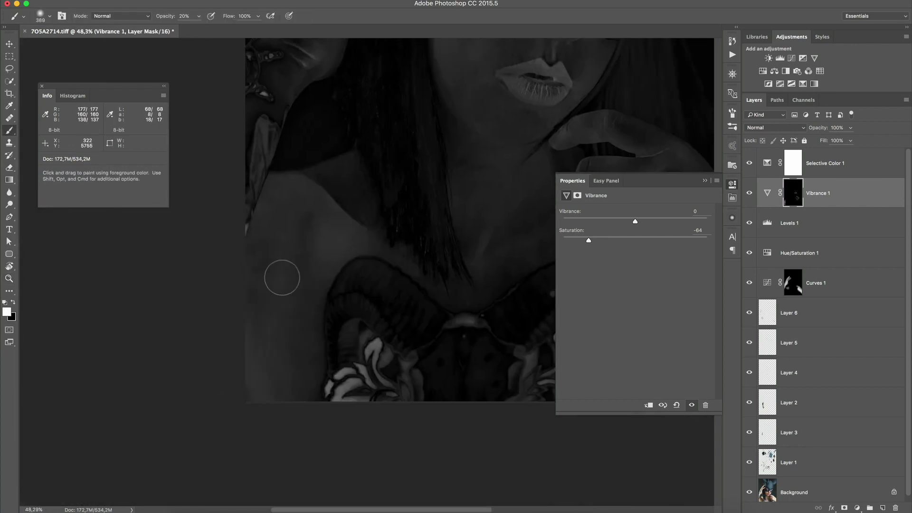
- Desaturate the remaining bright areas of the chest and shoulder on the Vibrance 1 mask at 30%
scroll(326, 232, "right", 5)
scroll(326, 233, "down", 2)
key("3")
left_click_drag(234, 349, 268, 339)
mouse_move(273, 305)
left_mouse_down()
mouse_move(251, 305)
mouse_move(287, 333)
left_mouse_up()
mouse_move(456, 297)
left_mouse_down()
mouse_move(489, 339)
mouse_move(475, 315)
mouse_move(440, 316)
left_mouse_up()
left_click_drag(386, 258, 434, 258)
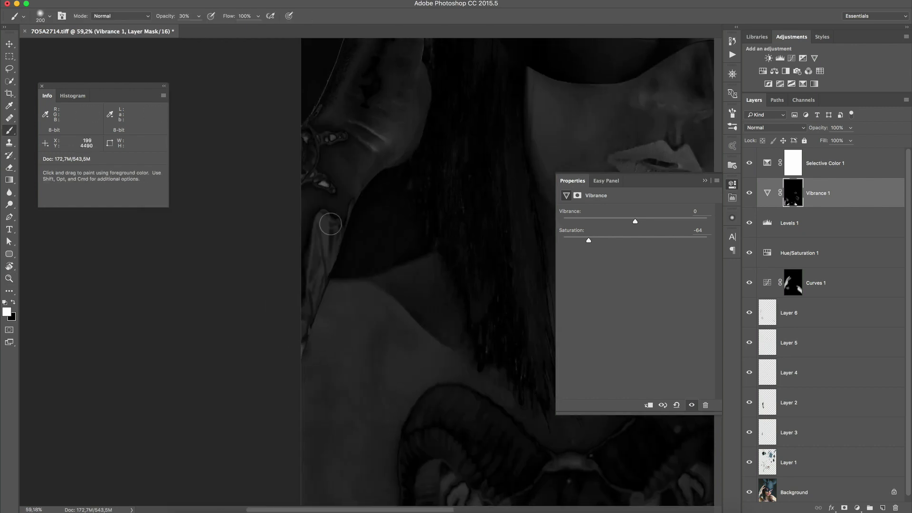
- Desaturate the wrist creases and fingers of the raised hand on the Vibrance 1 mask
scroll(370, 155, "up", 5)
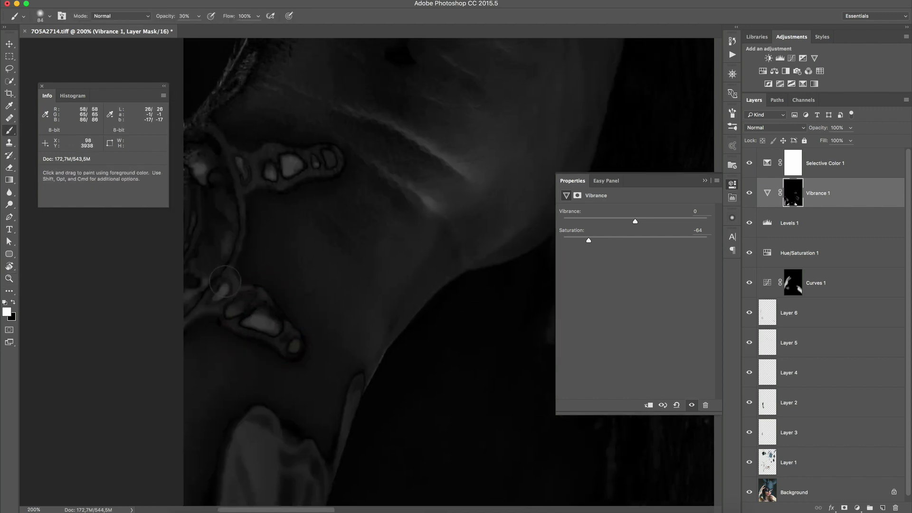
mouse_move(388, 170)
left_mouse_down()
mouse_move(448, 157)
mouse_move(486, 162)
left_mouse_up()
scroll(452, 163, "down", 4)
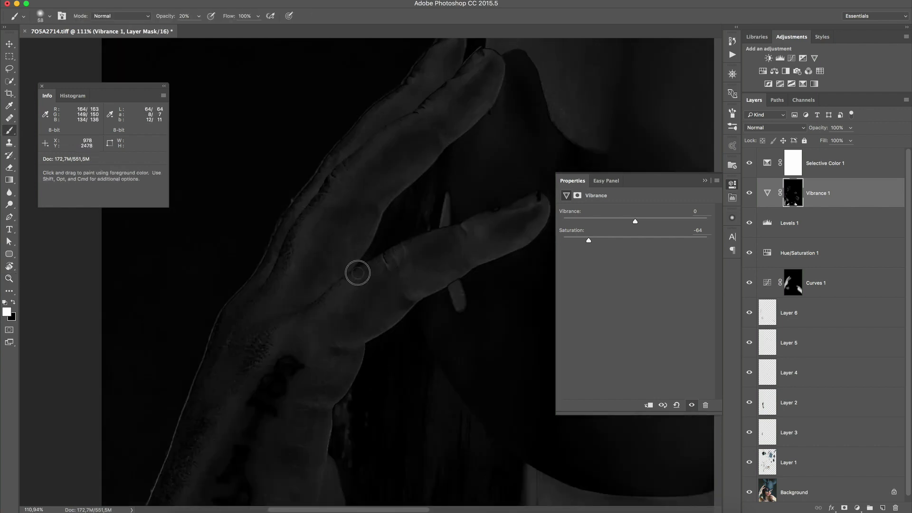
- Even out the saturation of the face at 20% and hide the Selective Color 1 check layer
key("z")
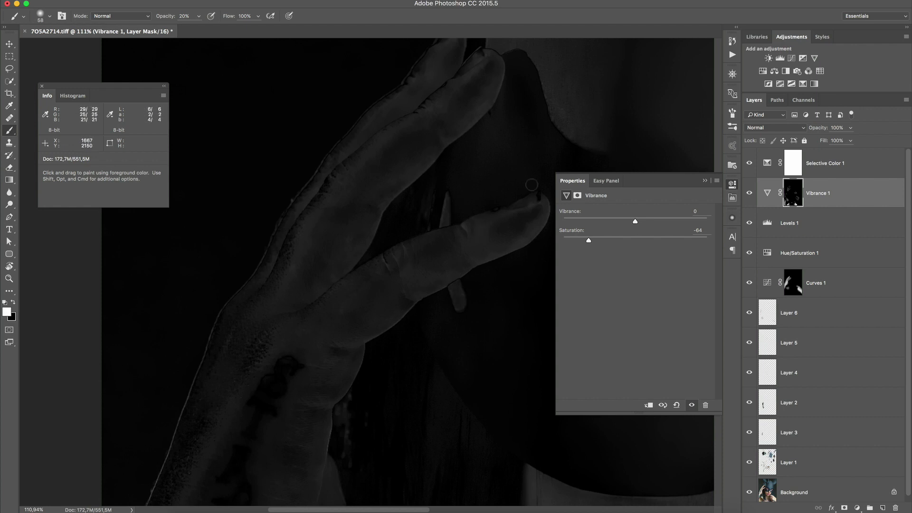
scroll(444, 224, "down", 6)
scroll(423, 227, "up", 5)
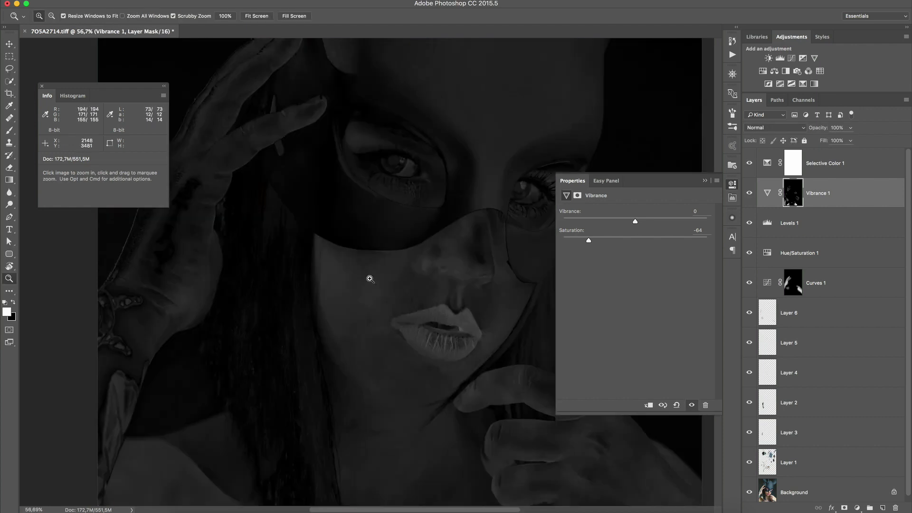
key("b")
left_click(749, 163)
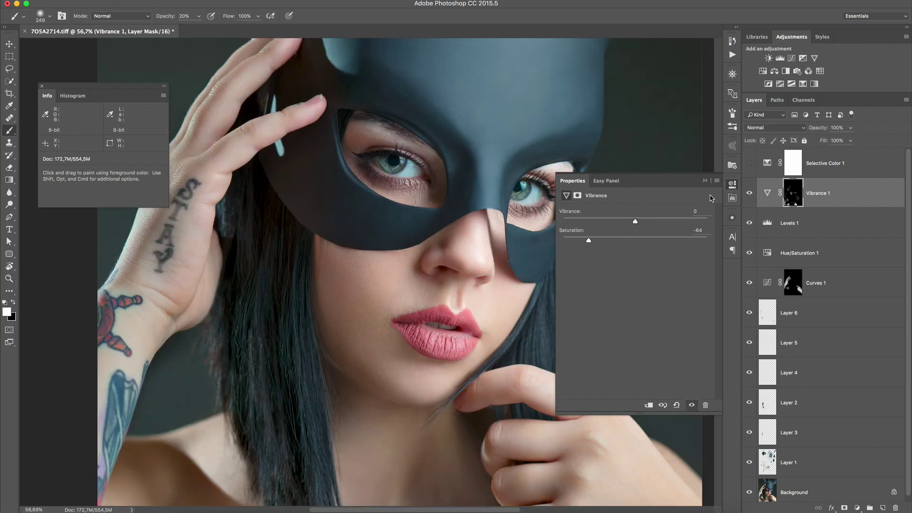
- Compare the portrait with and without the Vibrance 1 adjustment
key("z")
left_click_drag(451, 223, 380, 224)
left_click(749, 193)
left_click(749, 193)
- Show the Selective Color 1 check layer and even out the shoulder's saturation below the tattooed wrist on the Vibrance 1 mask at 20%
left_click(749, 162)
left_click_drag(375, 376, 444, 376)
scroll(445, 376, "up", 1)
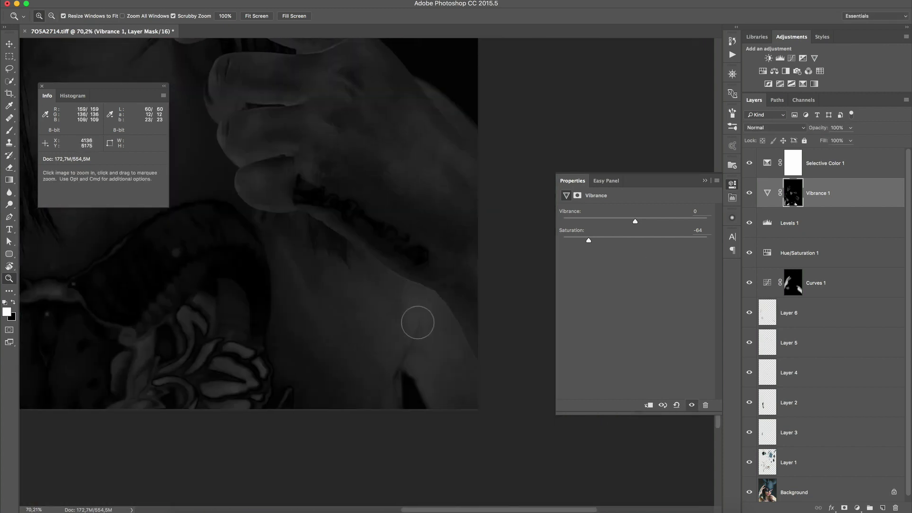
key("b")
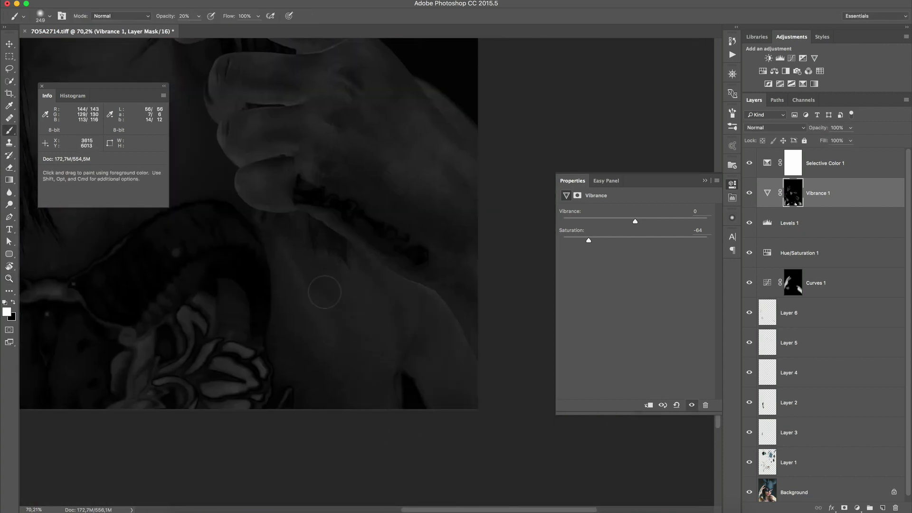
key("z")
left_click_drag(386, 244, 360, 199)
left_click_drag(427, 361, 463, 361)
key("b")
- Compare the whole portrait with and without Vibrance 1 and delete the Selective Color 1 check layer
key("z")
left_click_drag(477, 287, 427, 287)
left_click(749, 163)
left_click(749, 193)
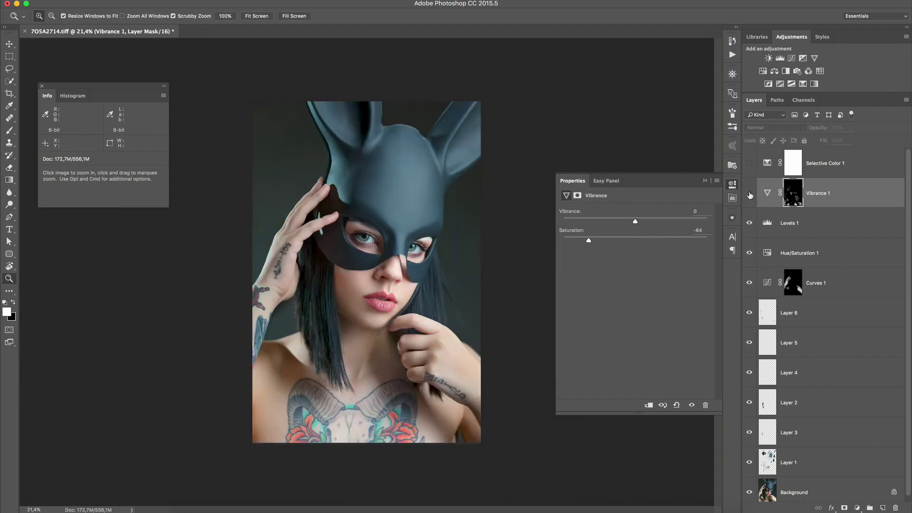
left_click(749, 193)
key("super+plus")
left_click_drag(875, 171, 895, 507)
left_click(814, 58)
left_click_drag(635, 240, 651, 255)
key("super+alt+z")
- Add a Brightness/Contrast adjustment layer with contrast 17 and compare the portrait with and without it
left_click(768, 58)
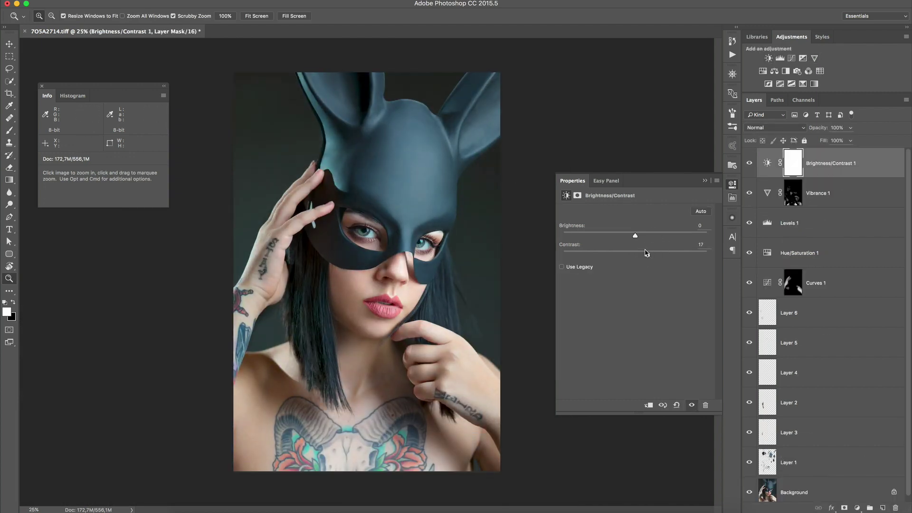
left_click(749, 163)
left_click(749, 163)
- Inspect the lips, chin and hand up close and check the contrast of the whole portrait
key("super+minus")
key("super+plus")
key("space+f")
left_click_drag(200, 314, 311, 397)
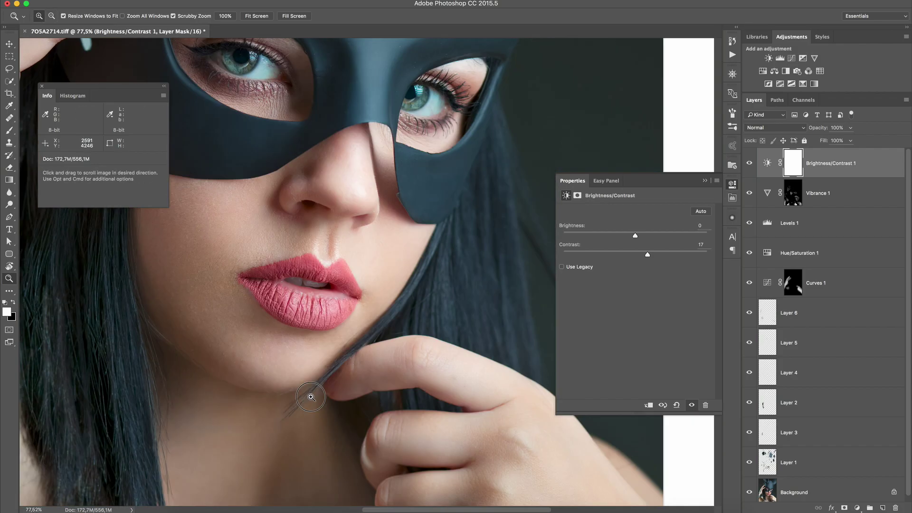
scroll(311, 397, "down", 6)
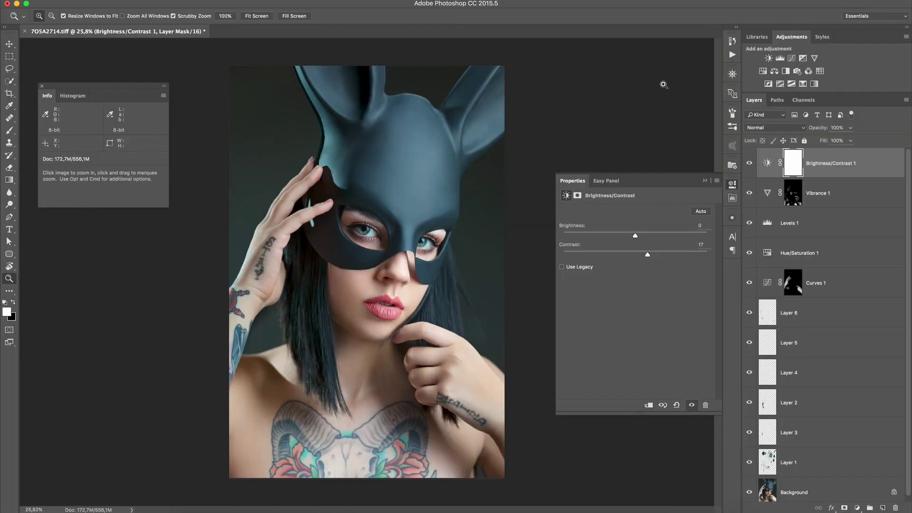